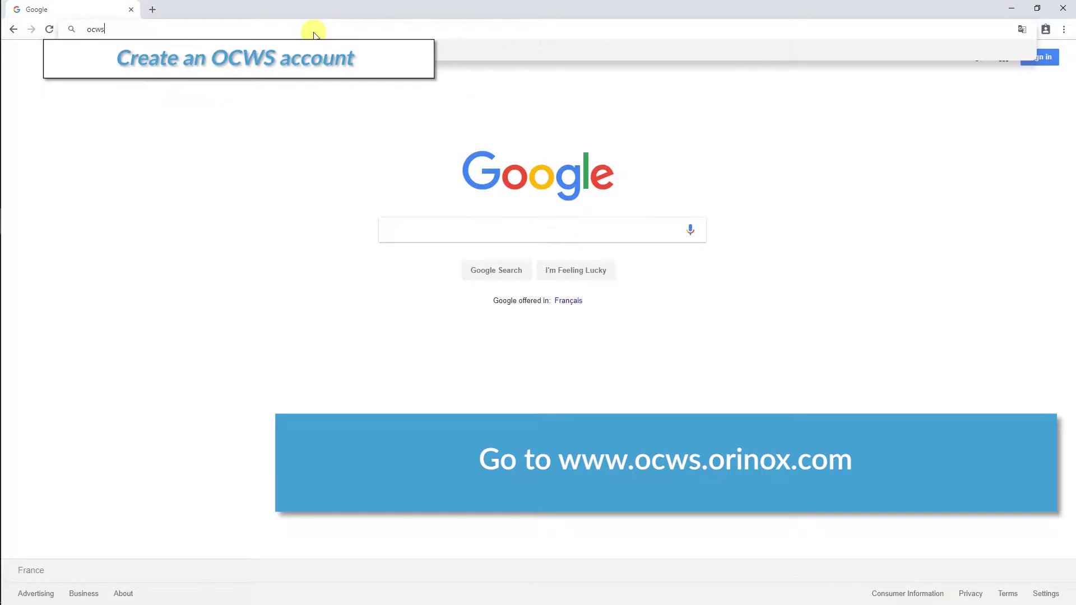
Load the OCWS homepage by entering ocws.orinox.com in Chrome's address bar.
text(ox.c)
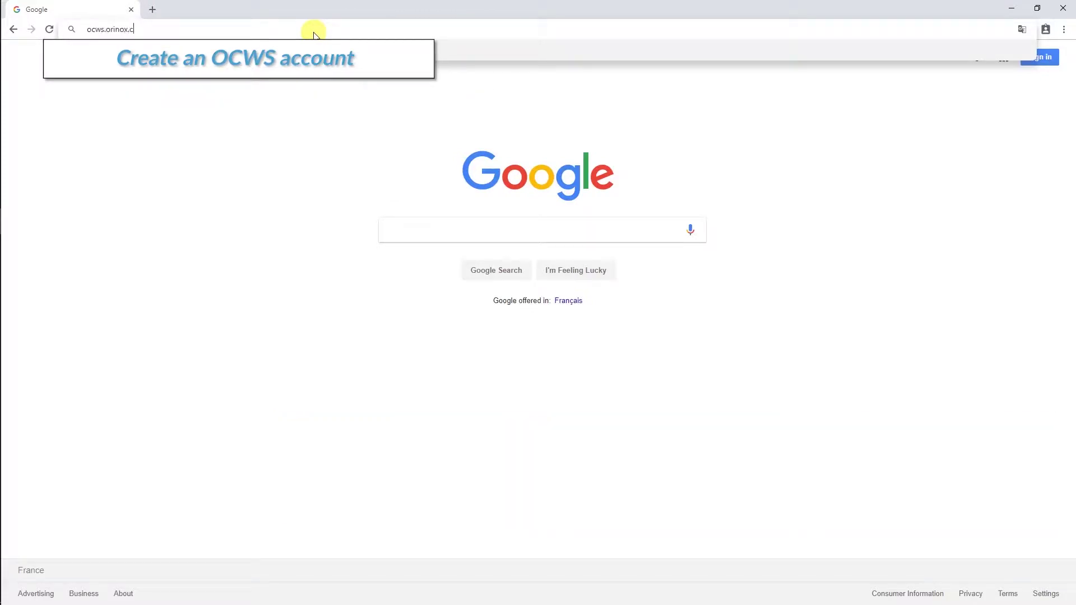
text(om)
key(Return)
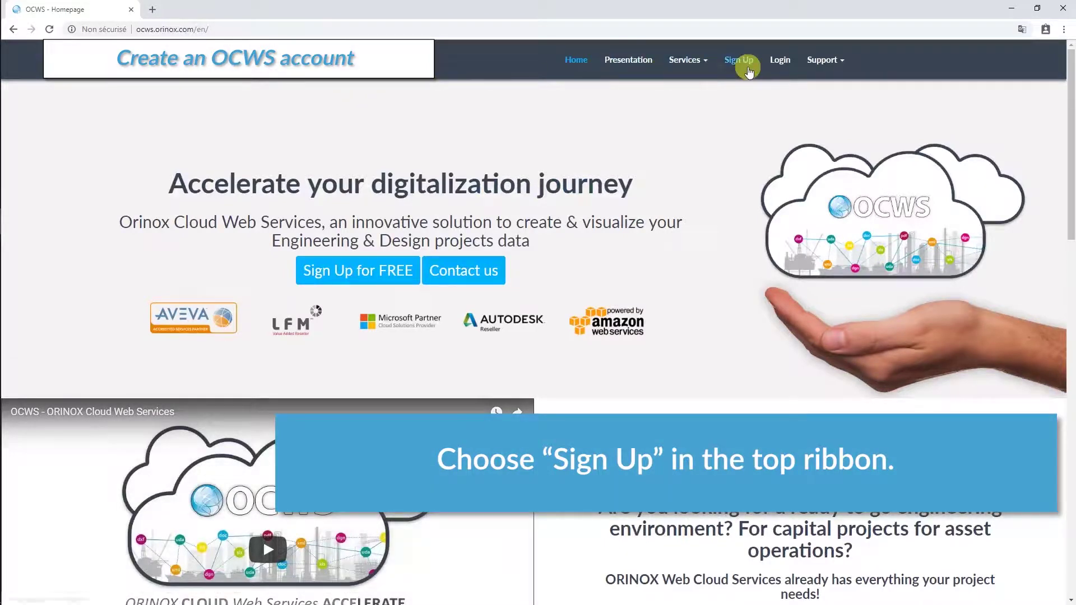
Start a new sign-up and enter the user's first name, last name and username.
click(749, 70)
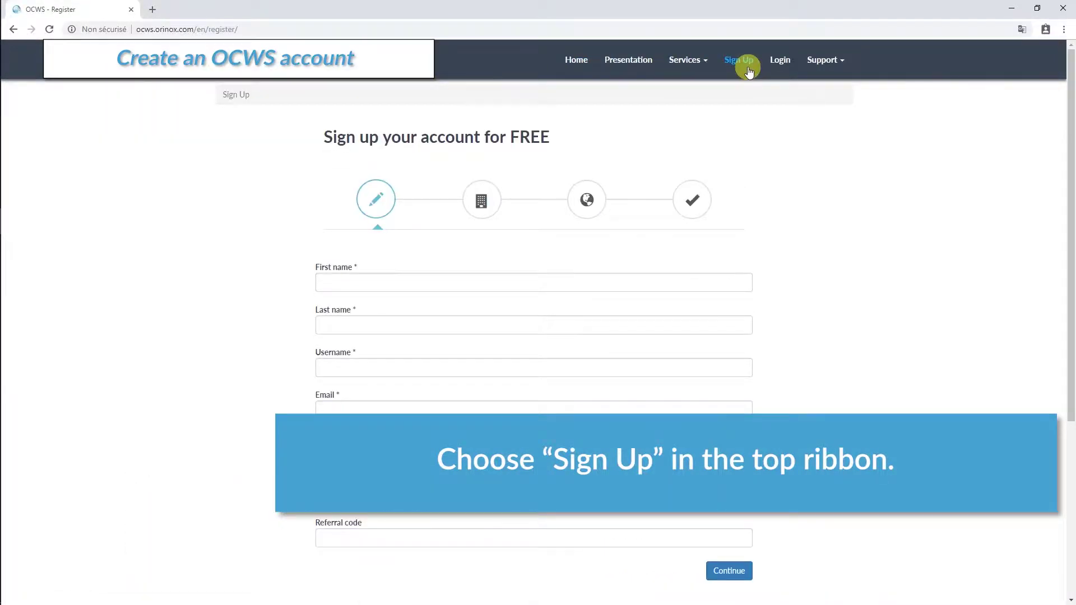
click(380, 279)
text(Bruce)
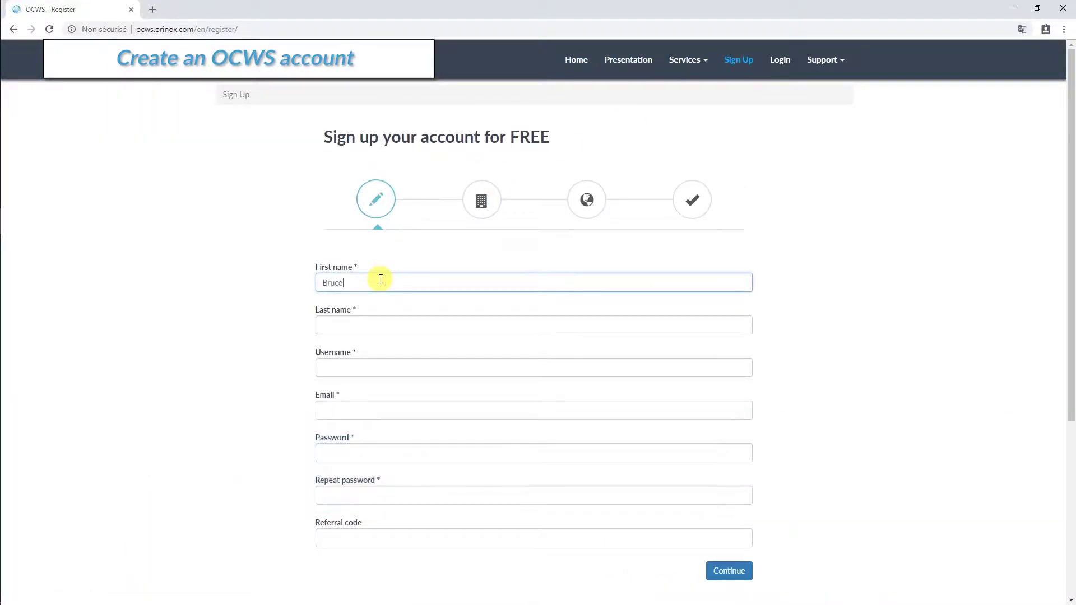
click(388, 324)
click(386, 360)
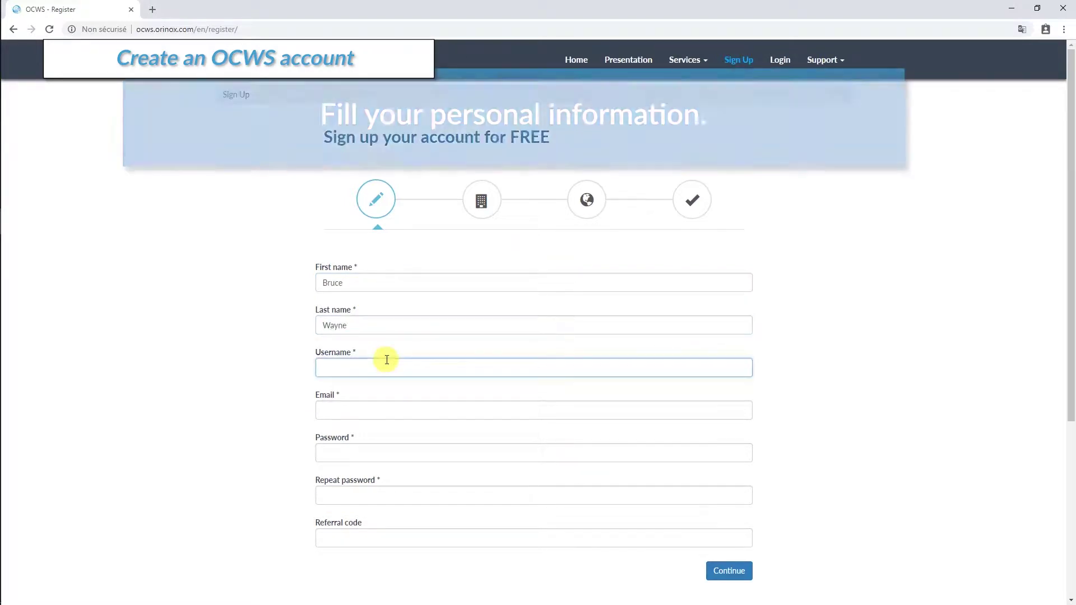
text(bruce.wayne)
Enter the user's e-mail and password twice, then continue to the organization step.
click(386, 412)
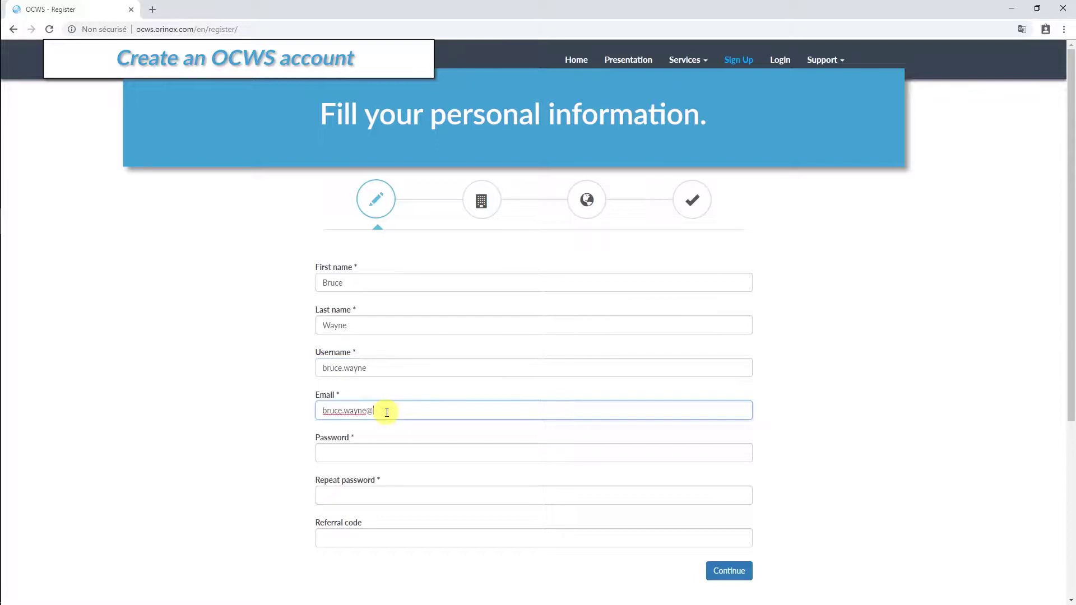
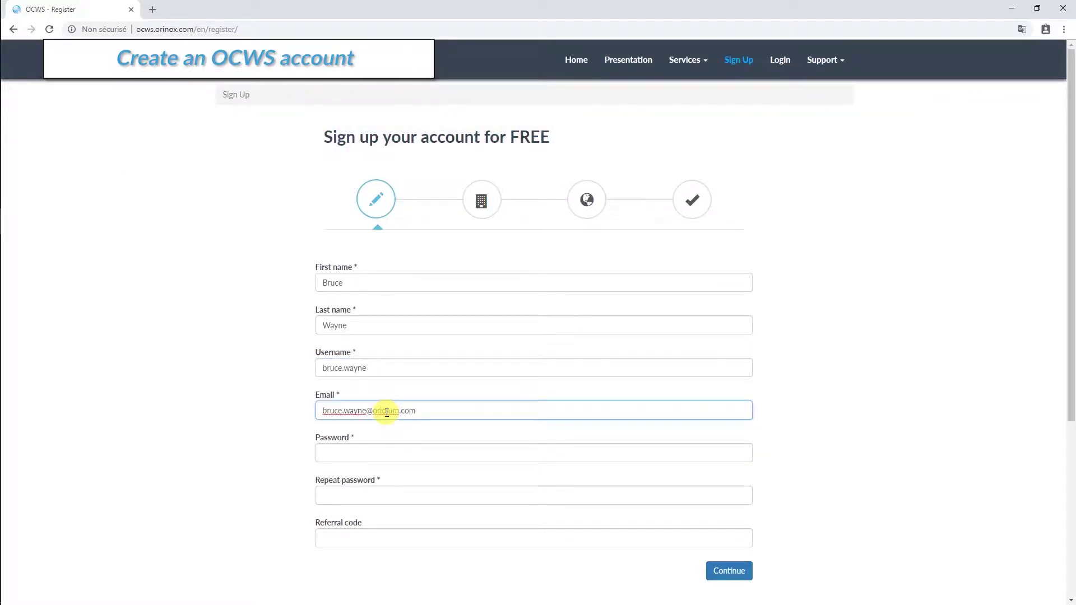
click(392, 453)
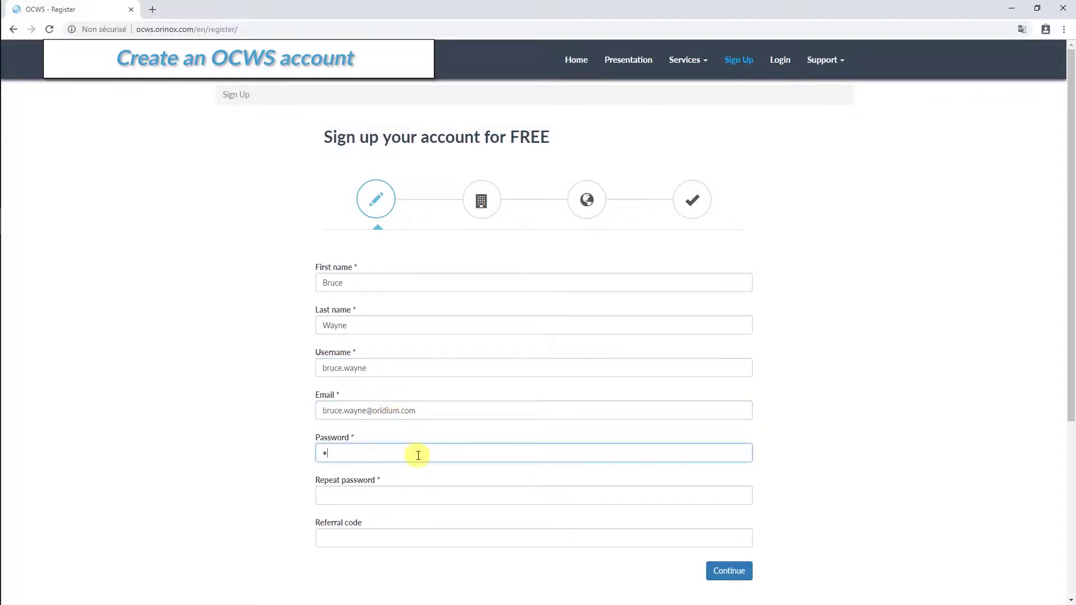
click(411, 502)
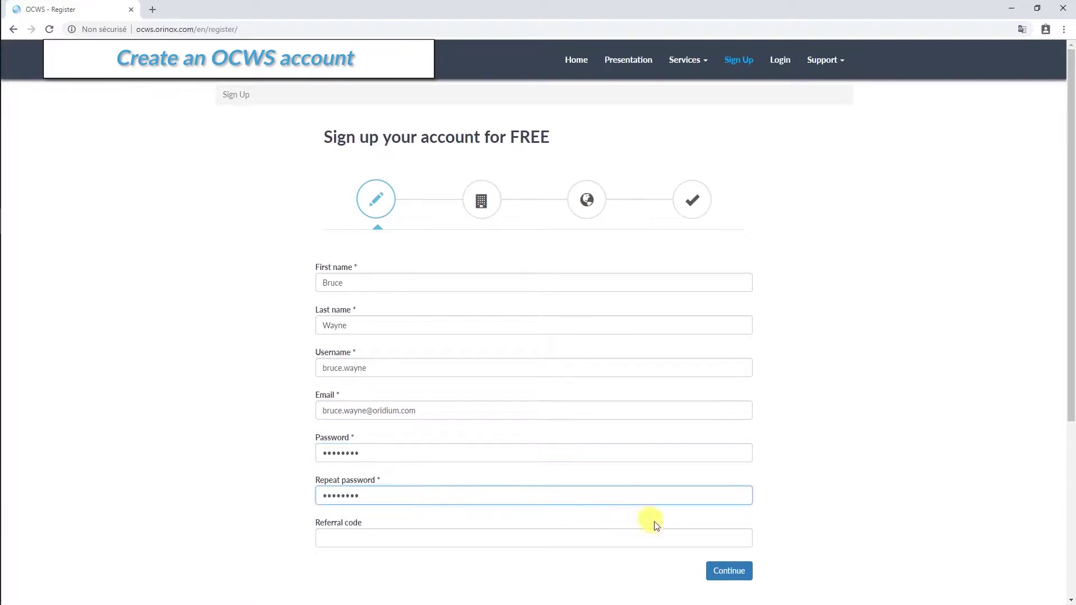
click(728, 571)
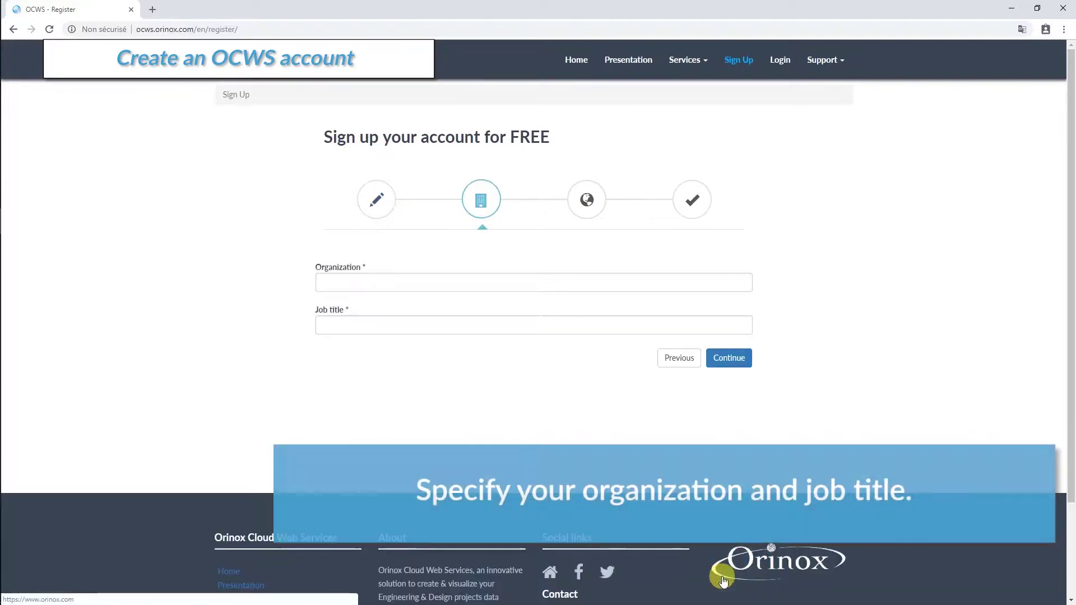
Enter organization Oridium and job title Manager, then continue.
click(593, 281)
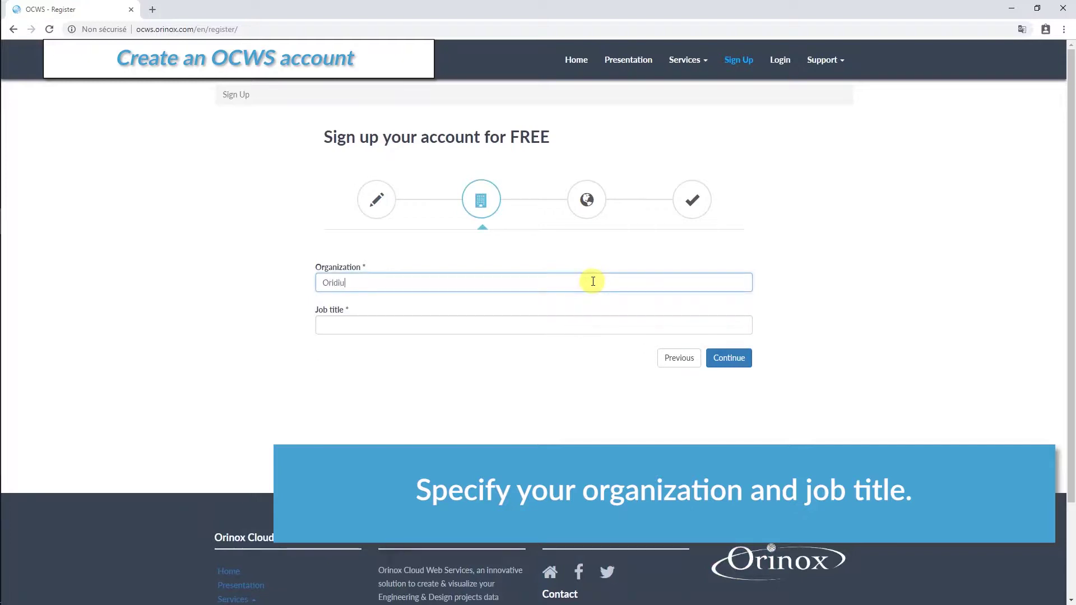
click(591, 325)
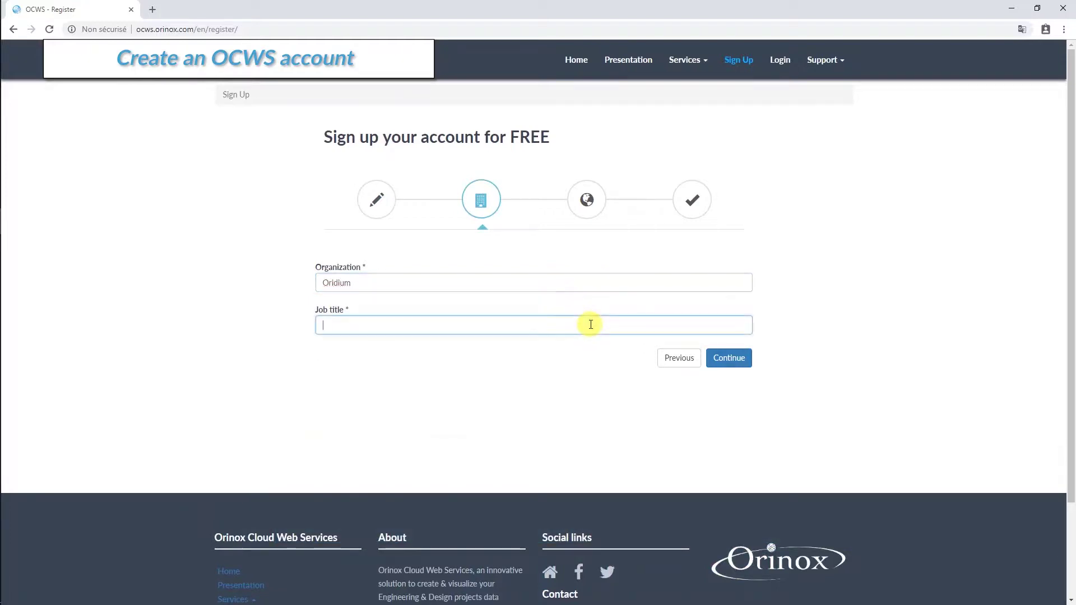
text(Manager)
click(727, 357)
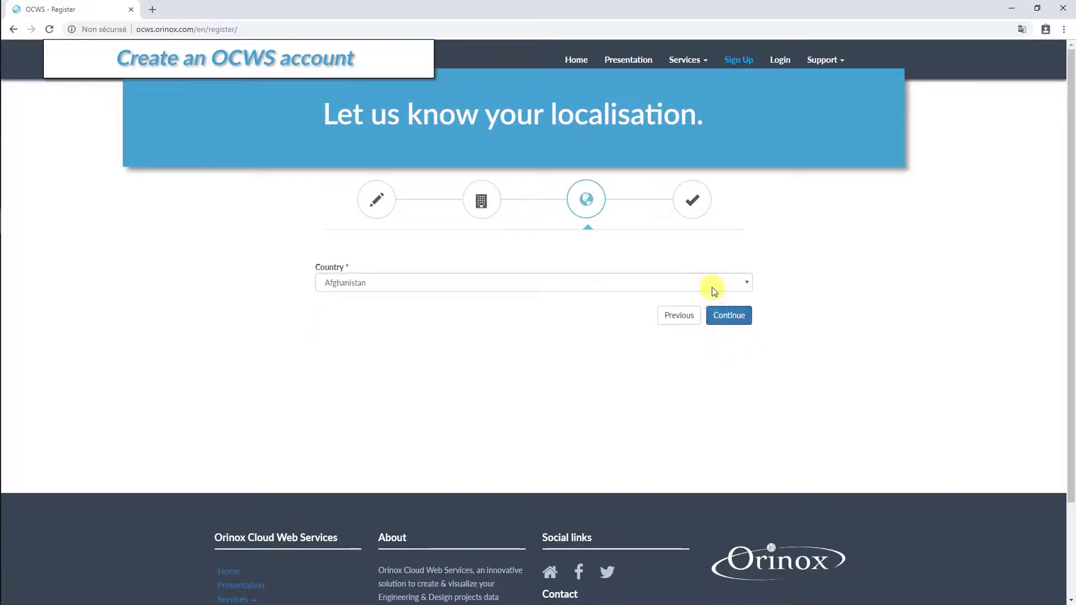
Choose United States as the country, accept the OCWS Terms, and register.
click(713, 283)
key(u)
scroll(747, 466, down, 2)
scroll(746, 468, down, 1)
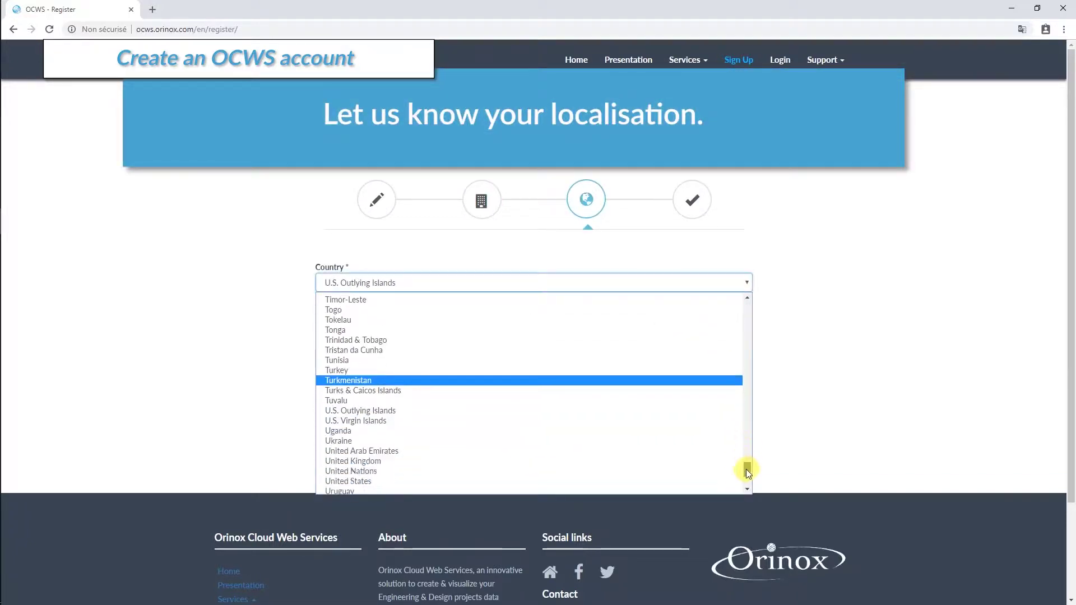
click(628, 480)
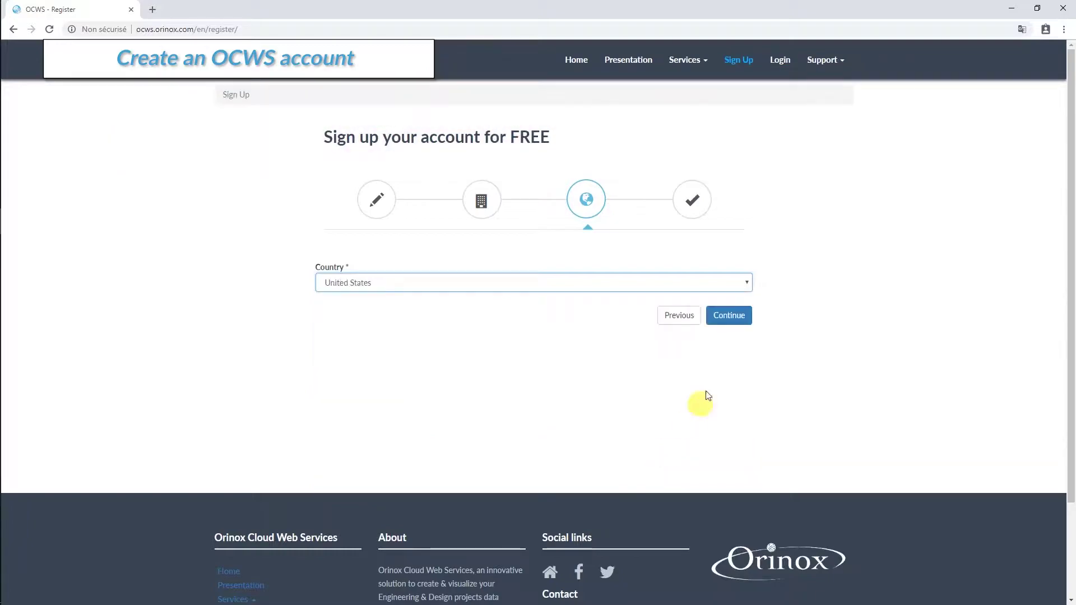
click(730, 317)
drag(745, 280, 744, 516)
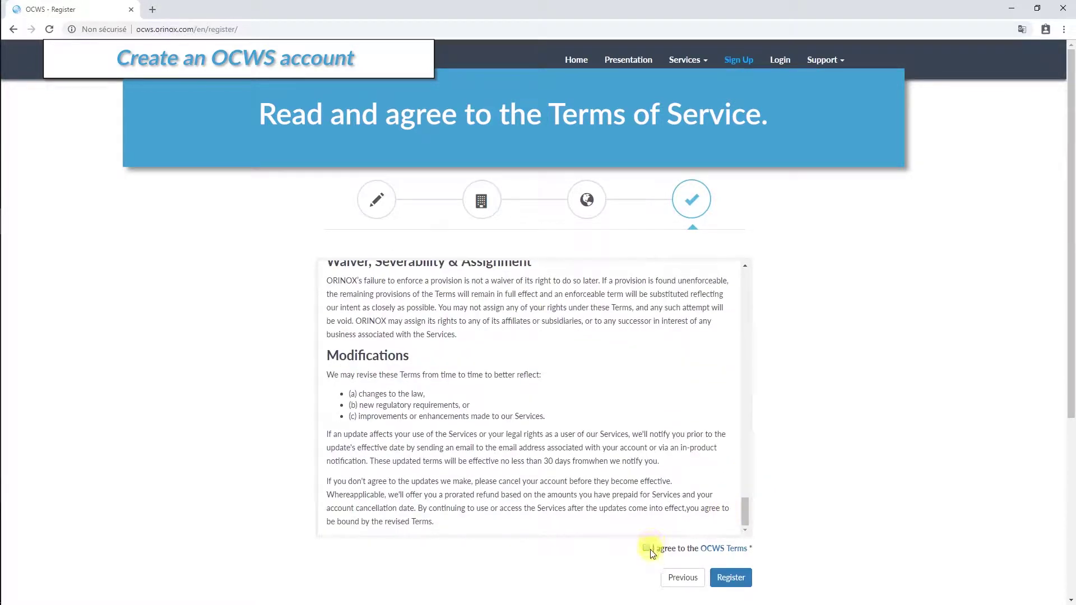
click(733, 578)
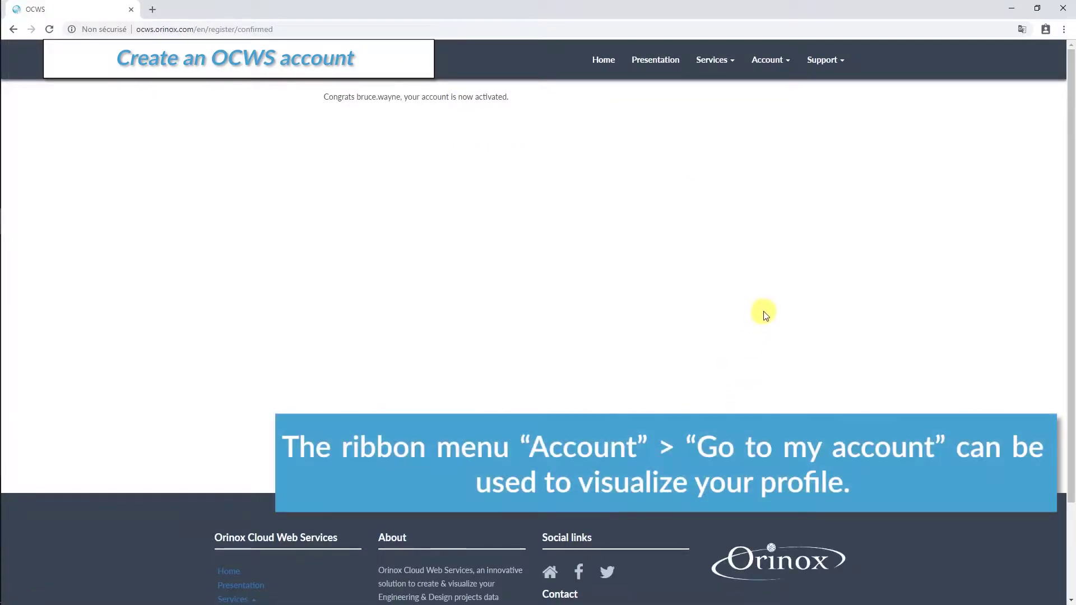
Open the profile edit form and enter the street address, postal code, city and phone number.
click(780, 59)
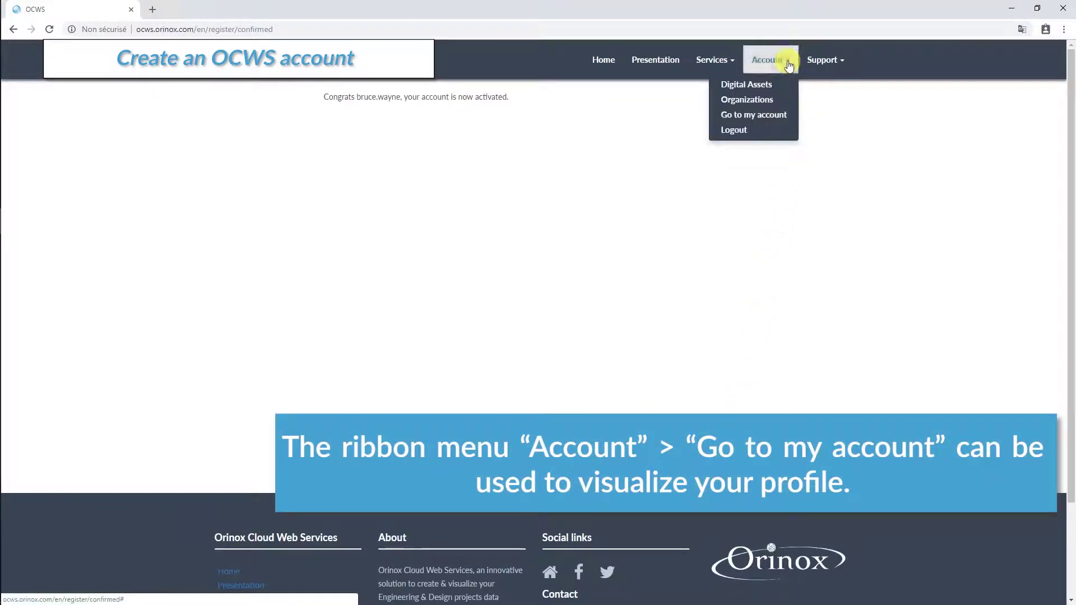
click(753, 114)
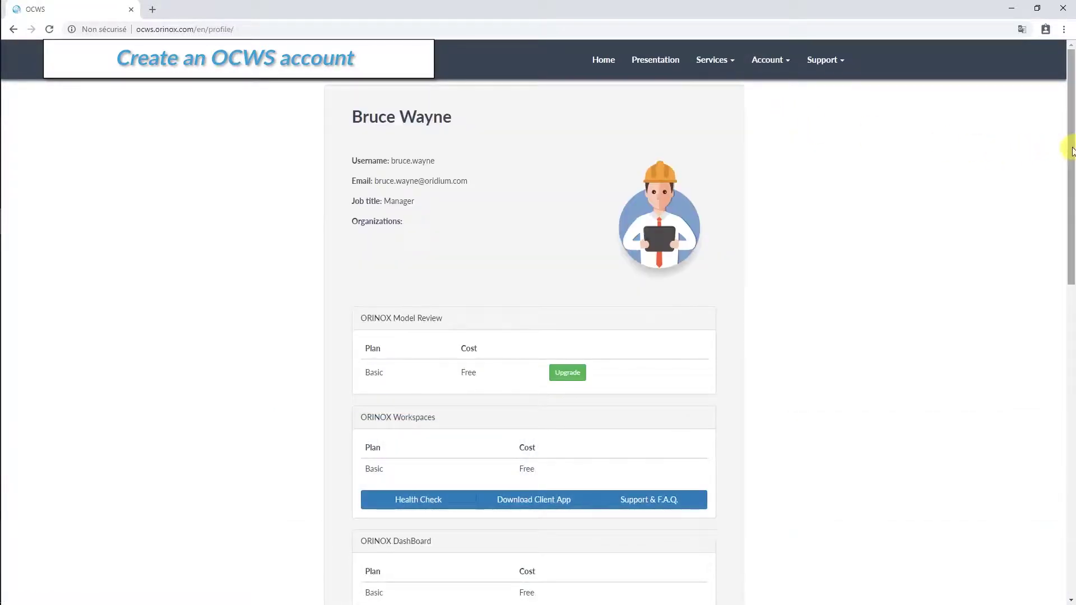
drag(1068, 144, 1057, 250)
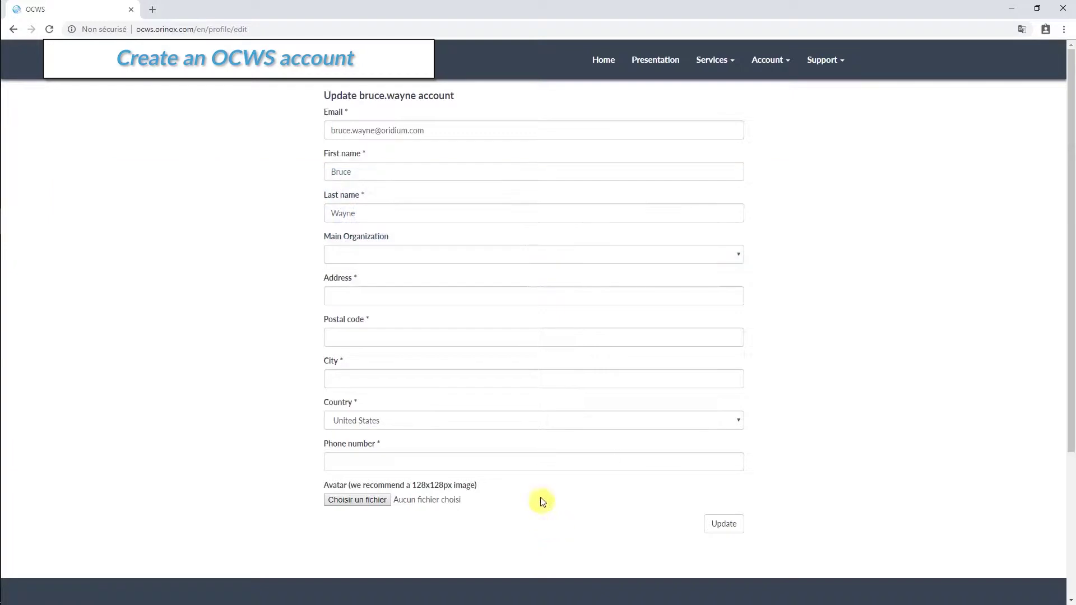
click(491, 298)
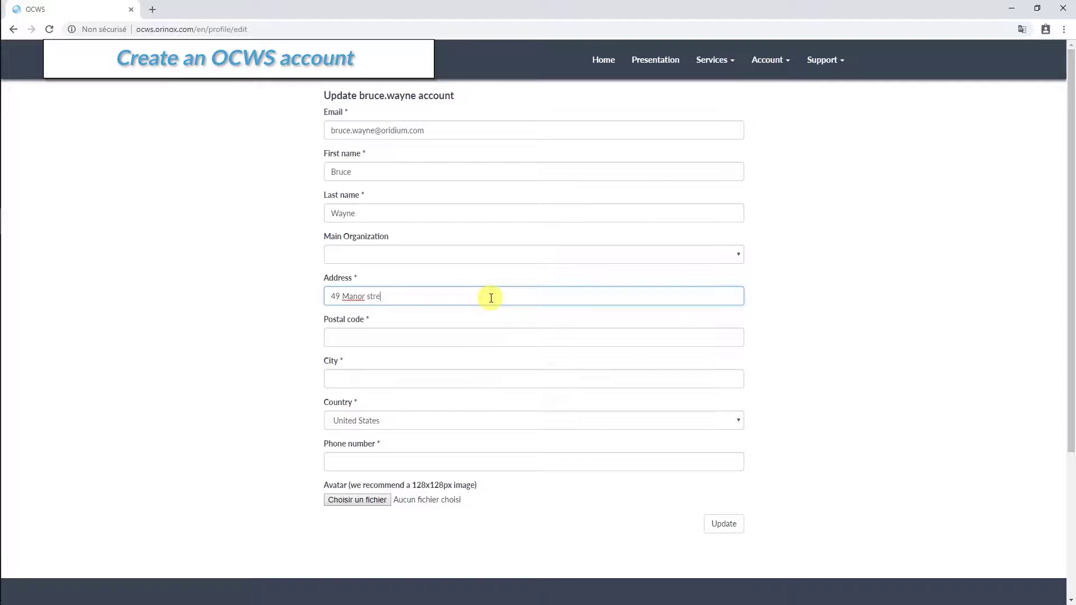
click(462, 334)
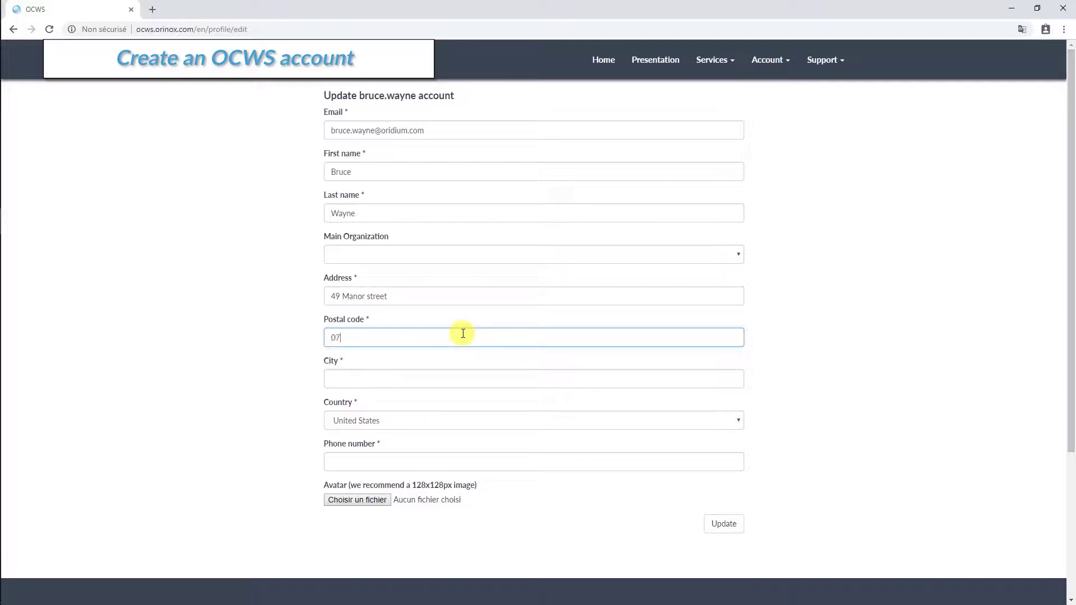
click(459, 378)
text(Gotham)
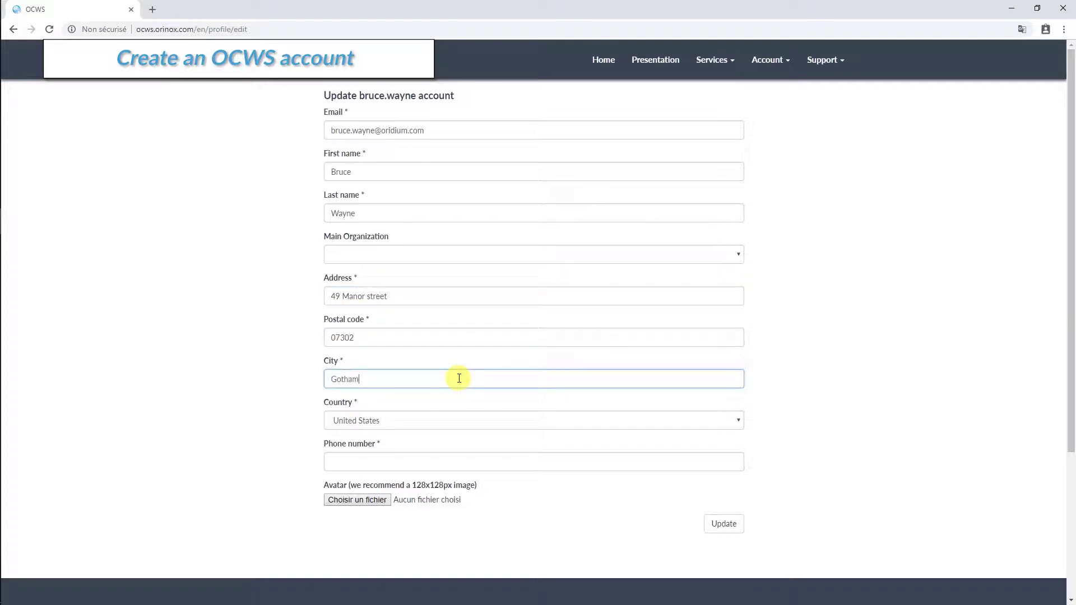
click(459, 464)
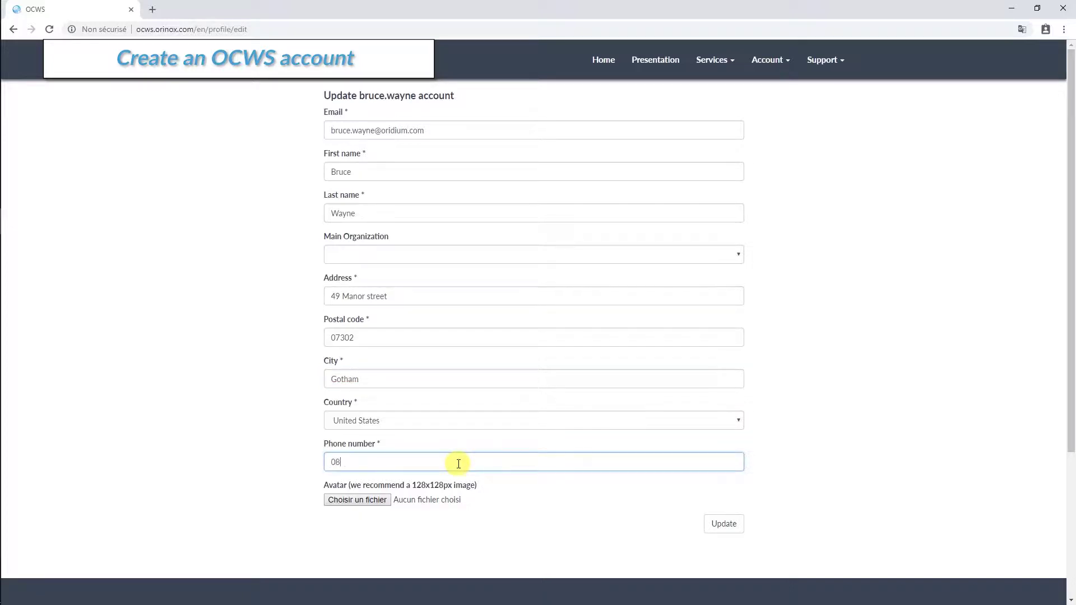
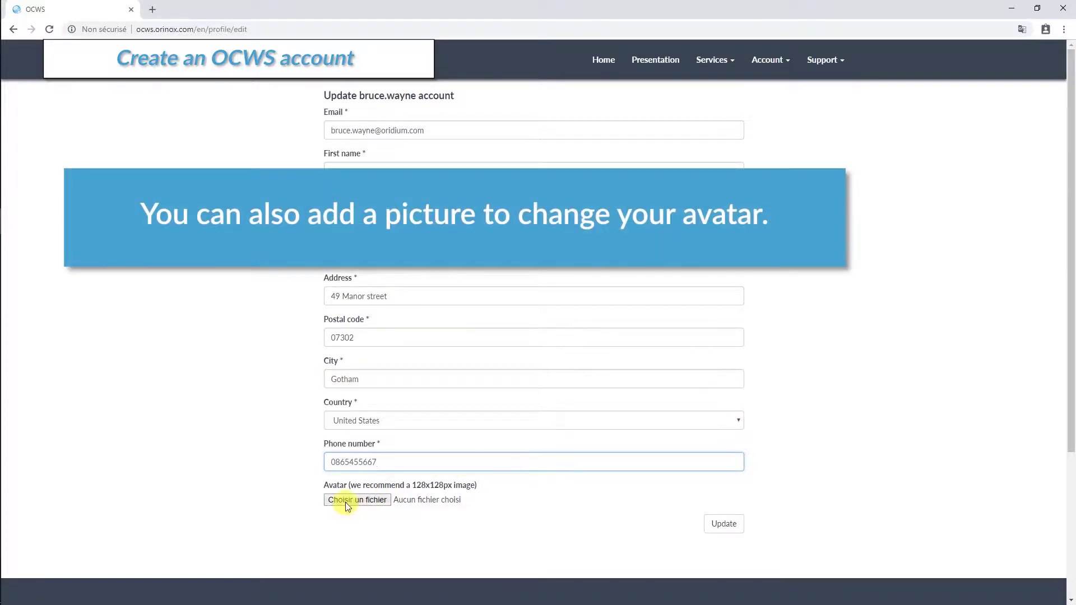
Finish the phone number, set the avatar jpg from Bureau > Avatar images, then log out.
click(345, 502)
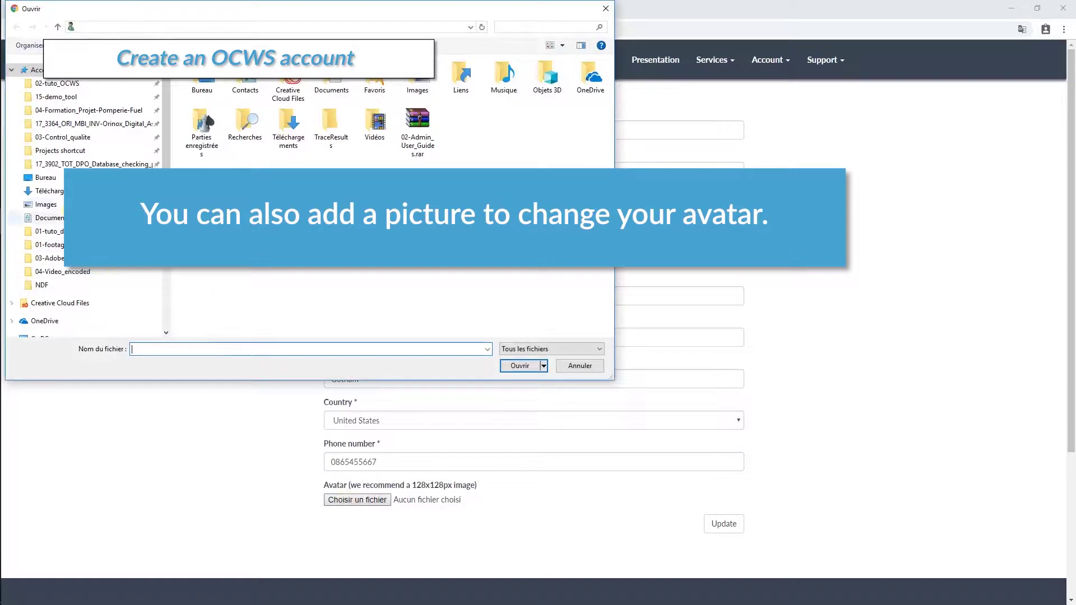
click(60, 181)
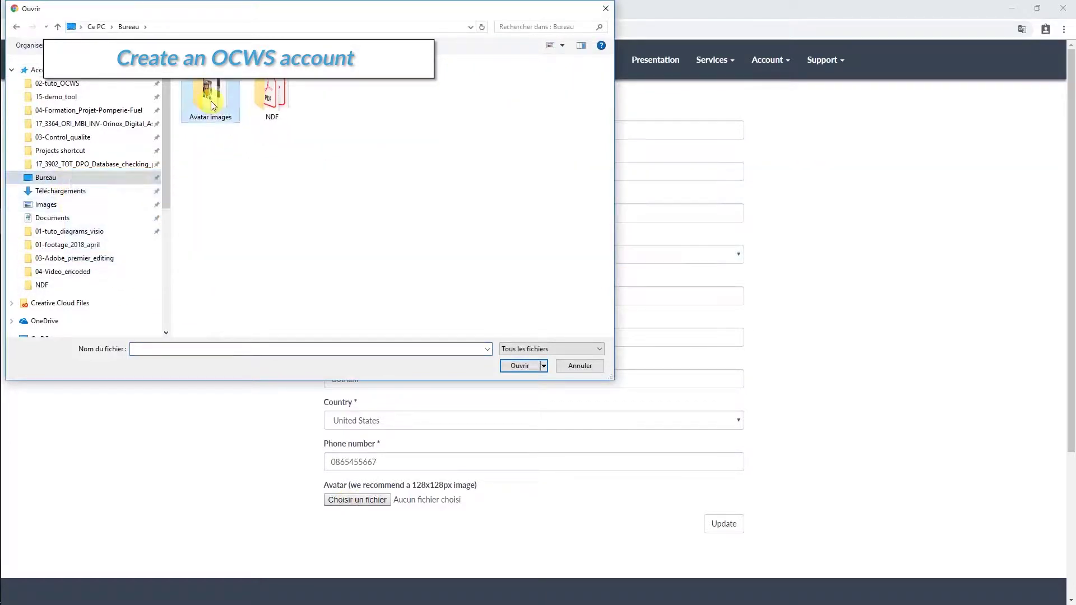
double_click(211, 101)
double_click(211, 101)
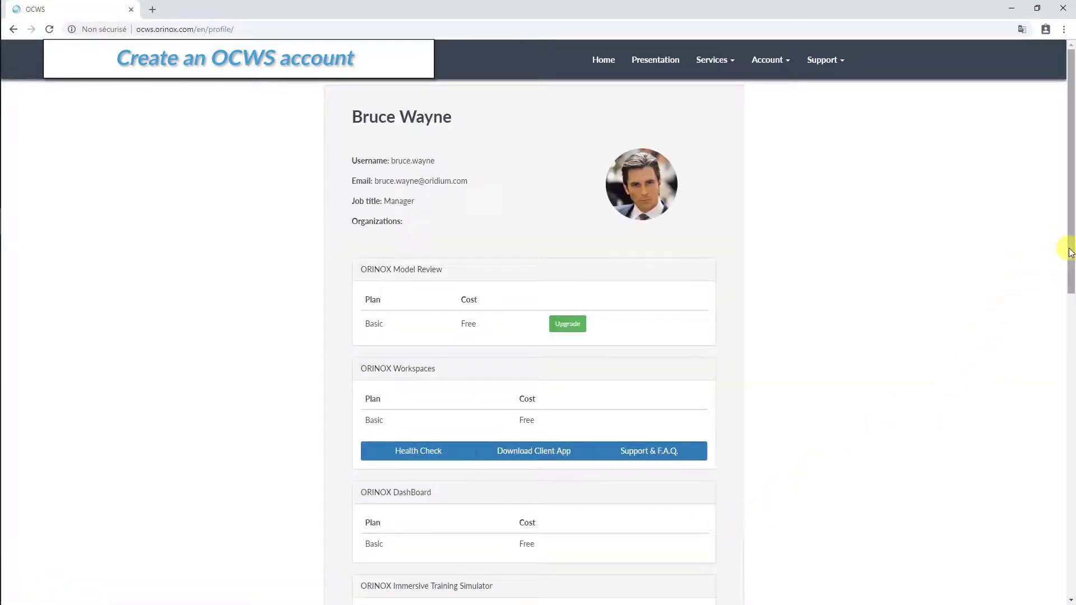
click(775, 63)
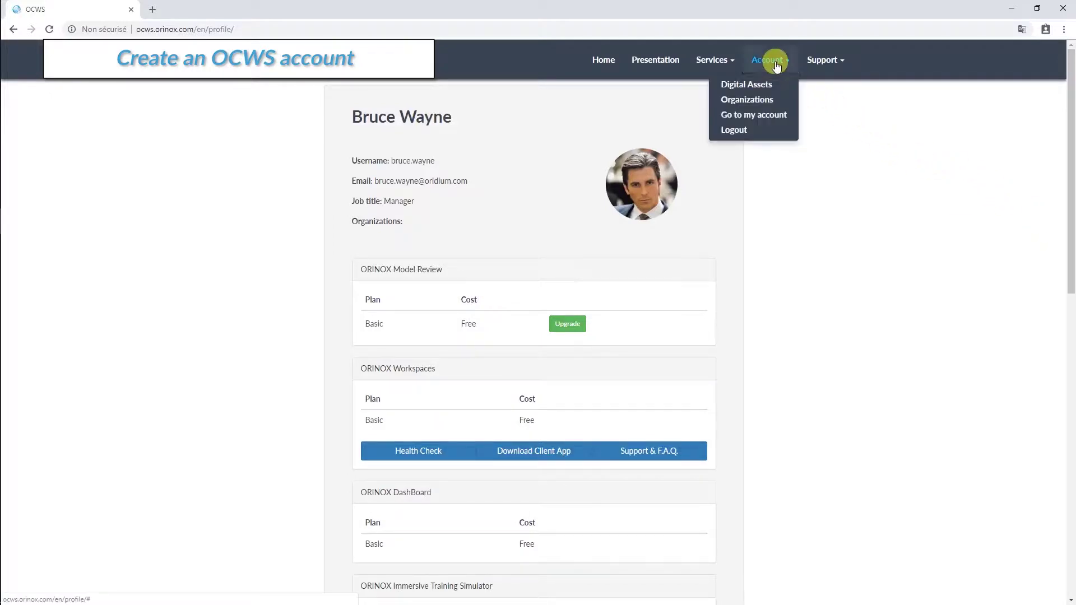
click(764, 130)
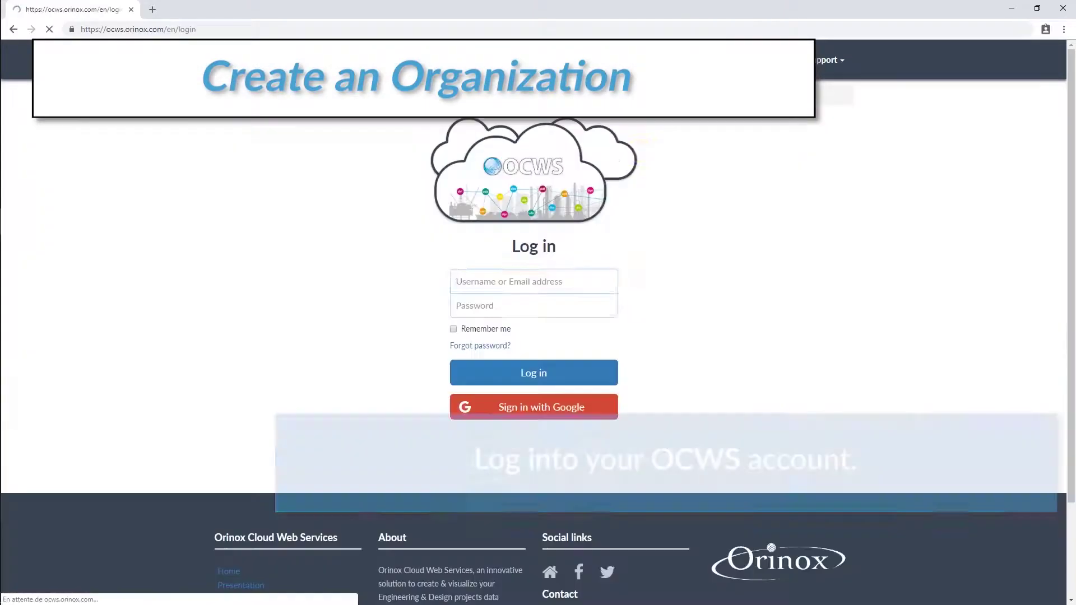
Log back in to OCWS with the account's username and password.
click(474, 288)
text(bruce.wayne)
key(Tab)
text(••)
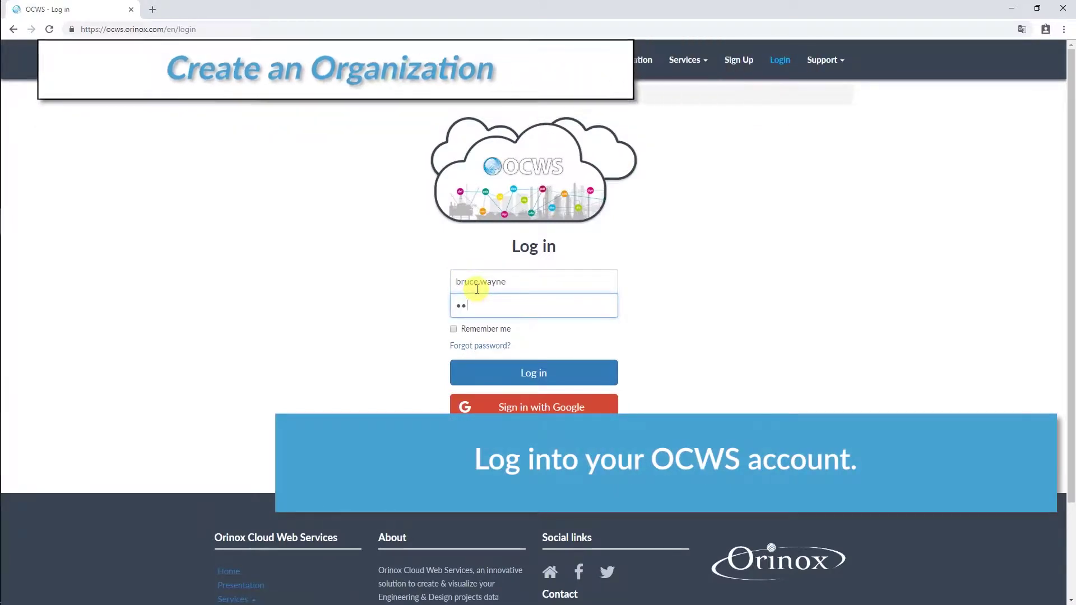
text(••••••)
key(Return)
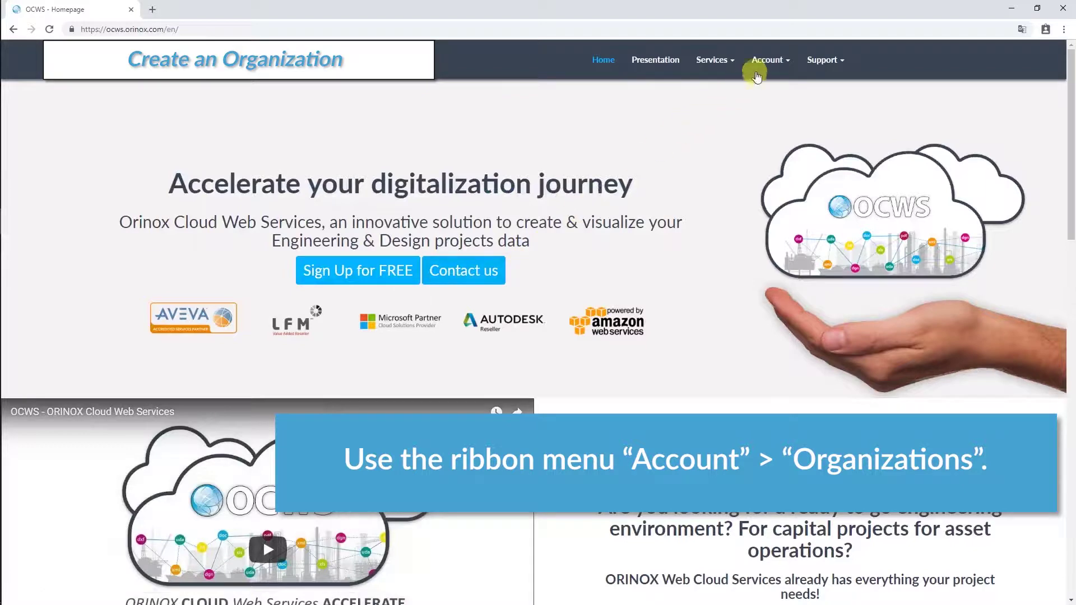
Start a new organization from Organizations, named Oridium with trigram ORD.
click(756, 76)
click(758, 100)
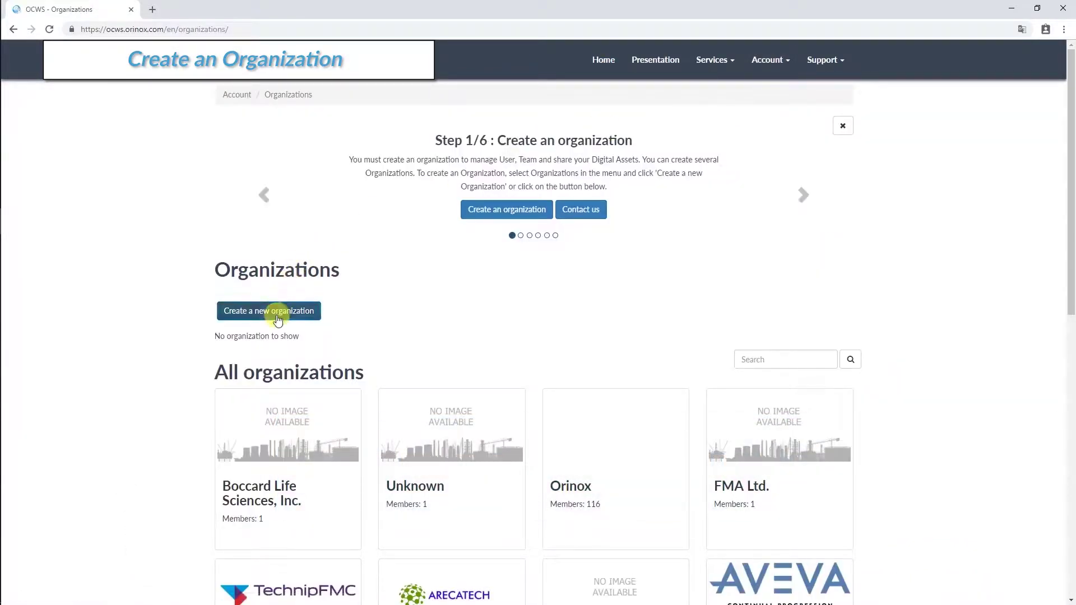
click(277, 315)
click(276, 293)
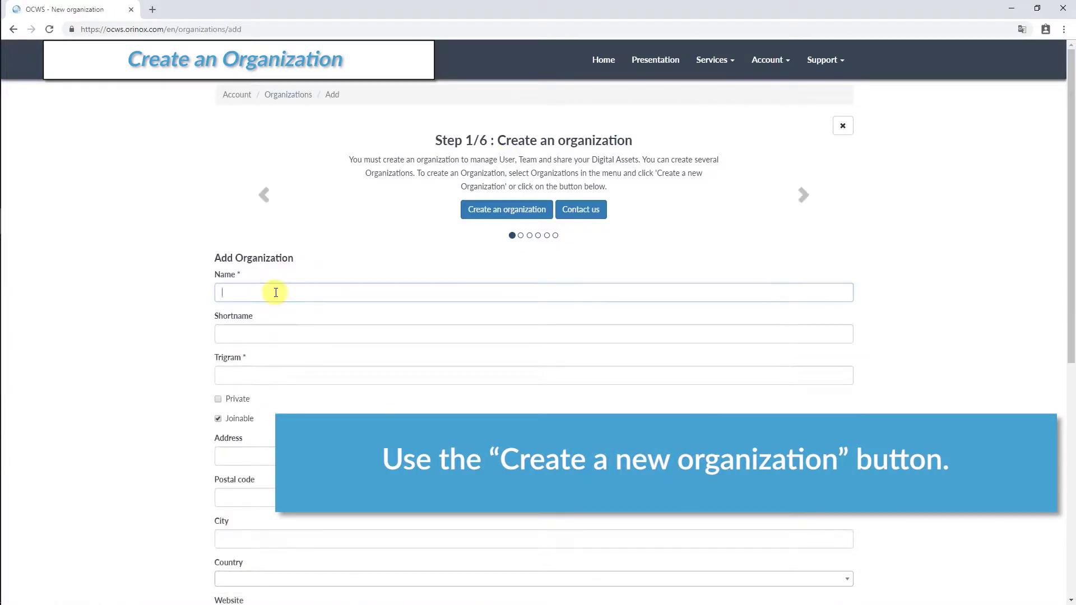
text(Oridium)
scroll(276, 292, down, 1)
click(277, 291)
text(ORD)
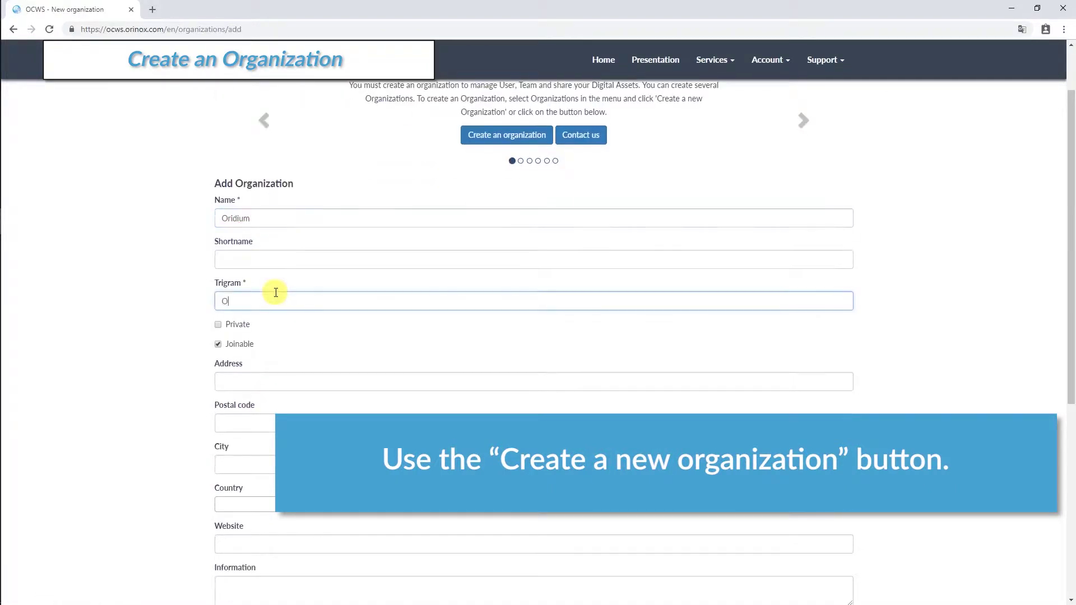
Enter the organization's street address, postal code 44110 and city Châteaubriant.
scroll(276, 290, down, 2)
click(269, 307)
text(12 route d)
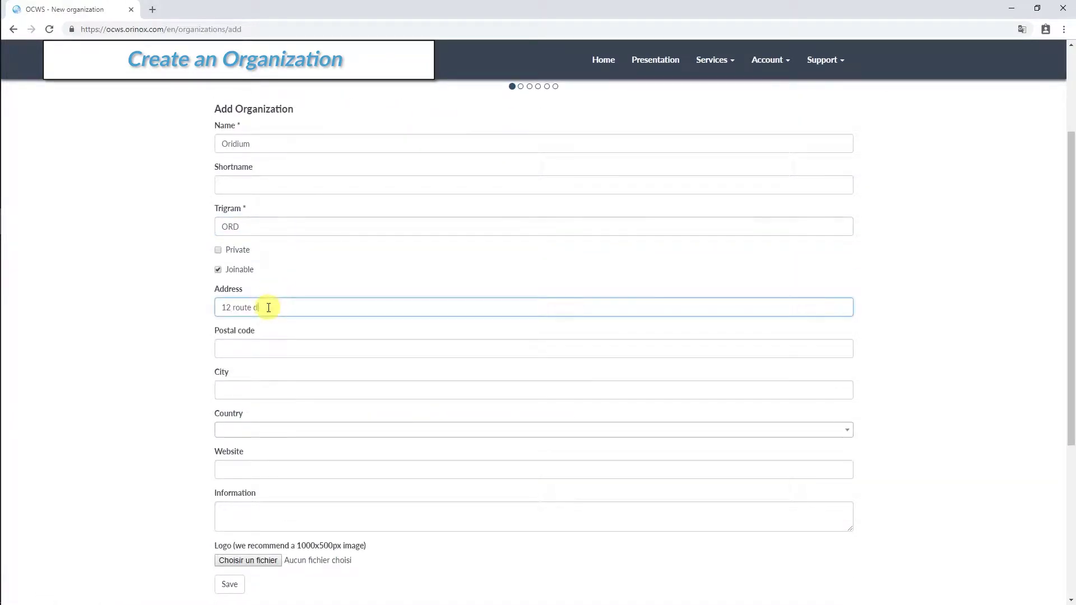
text(es Fougerays)
click(268, 347)
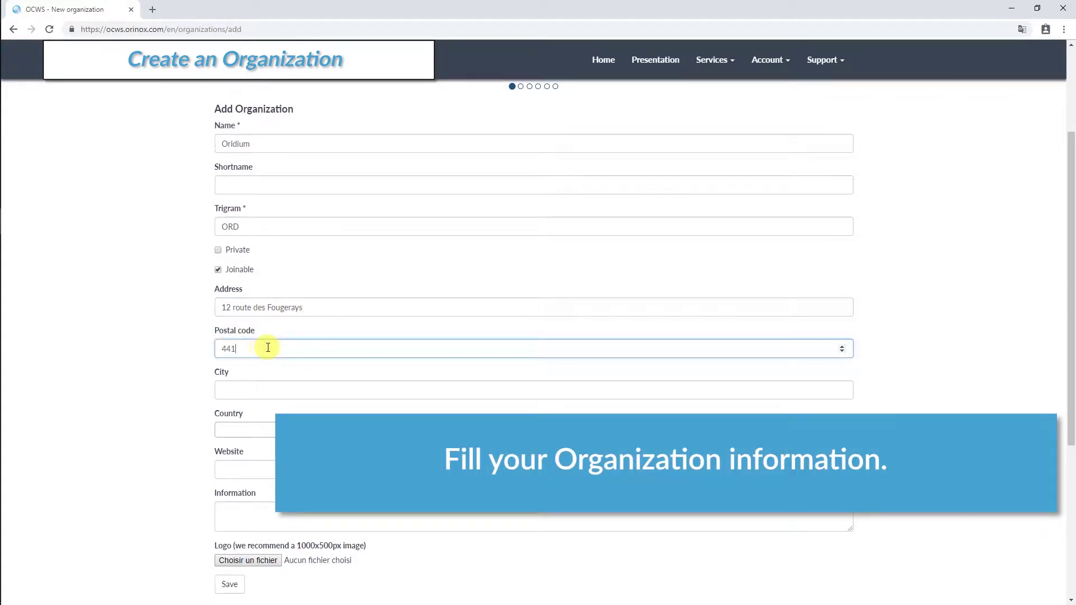
text(44110)
click(269, 396)
text(Châteaubriant)
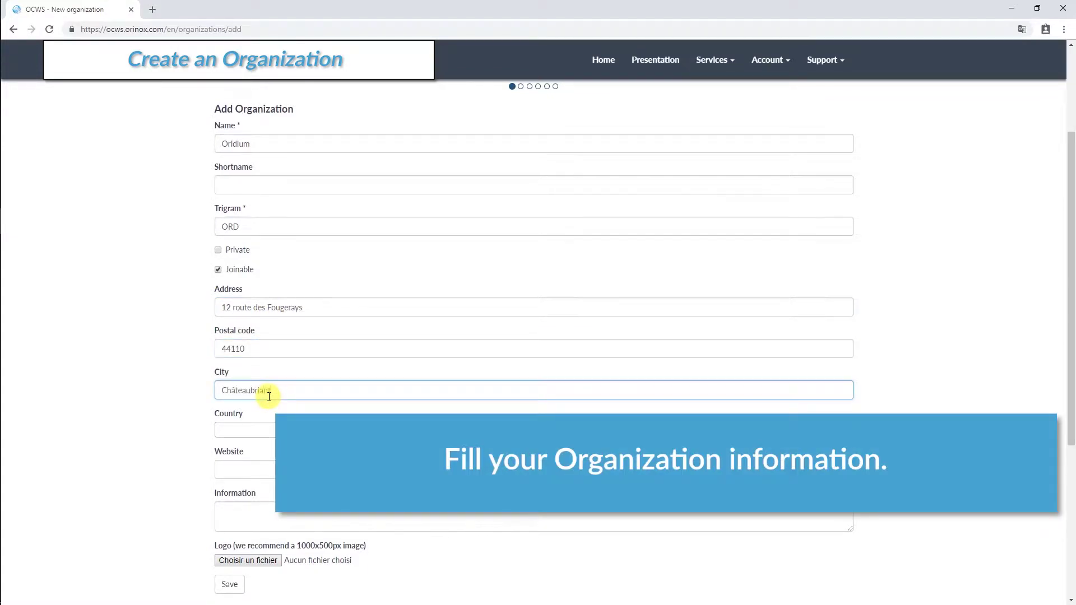
click(258, 429)
text(fra)
key(Return)
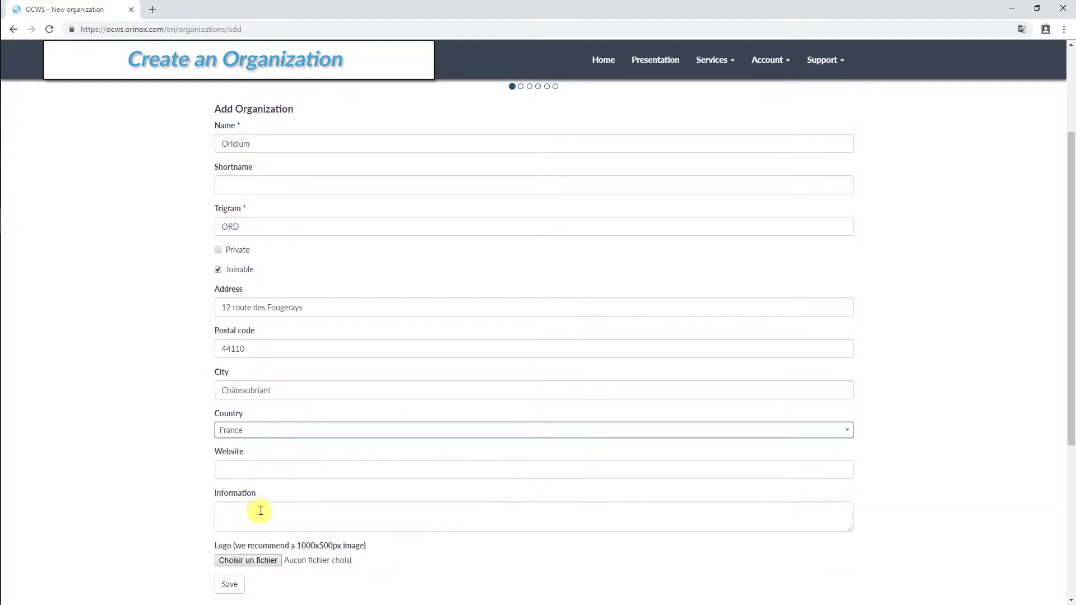
click(276, 474)
text(http://www)
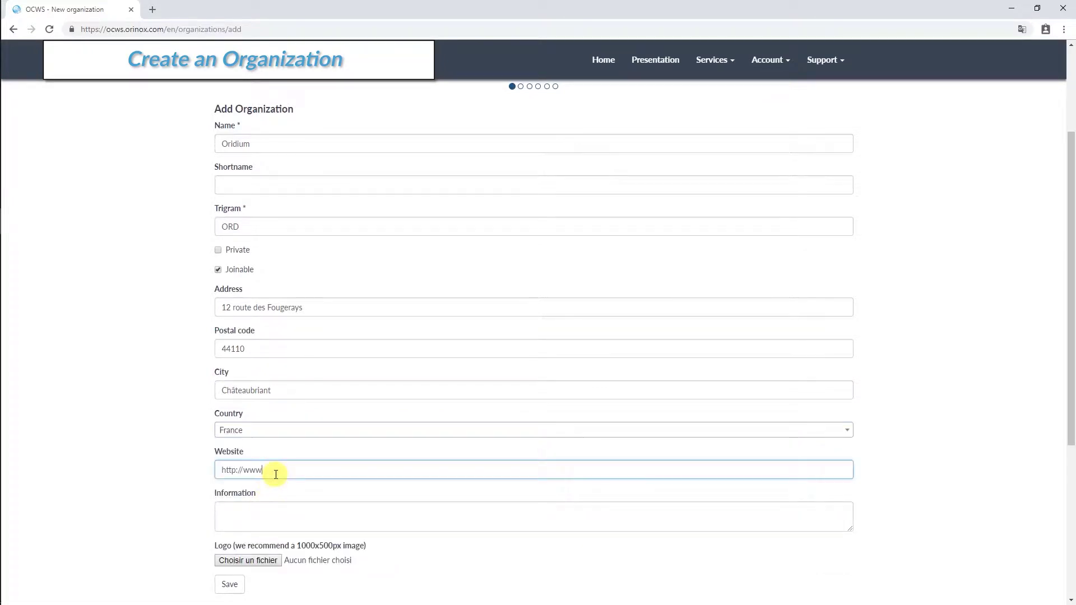
text(.orinox.com)
scroll(276, 473, down, 2)
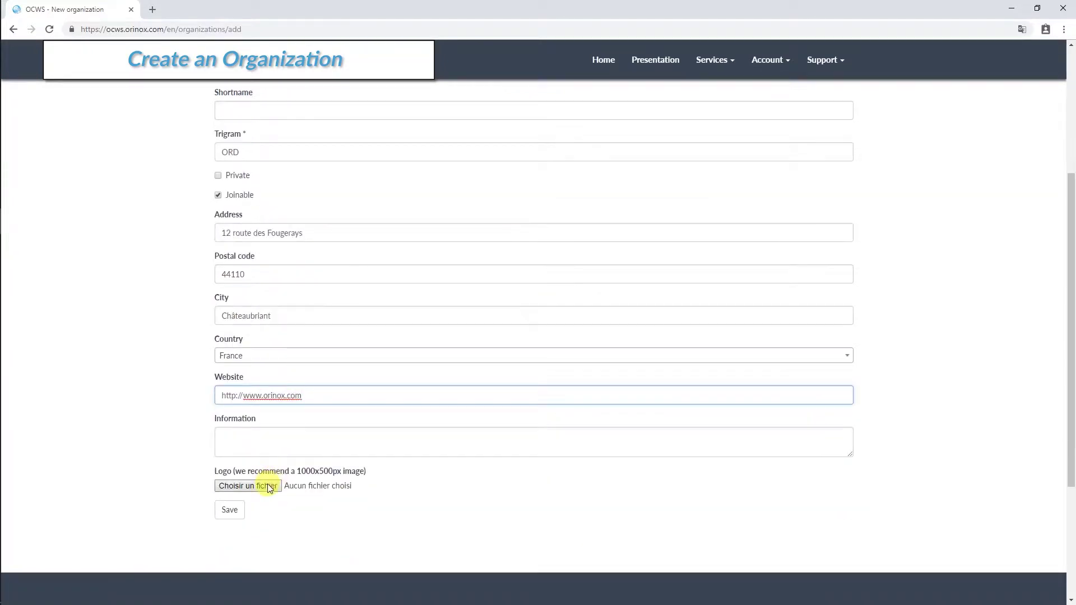
click(268, 484)
key(Escape)
click(231, 511)
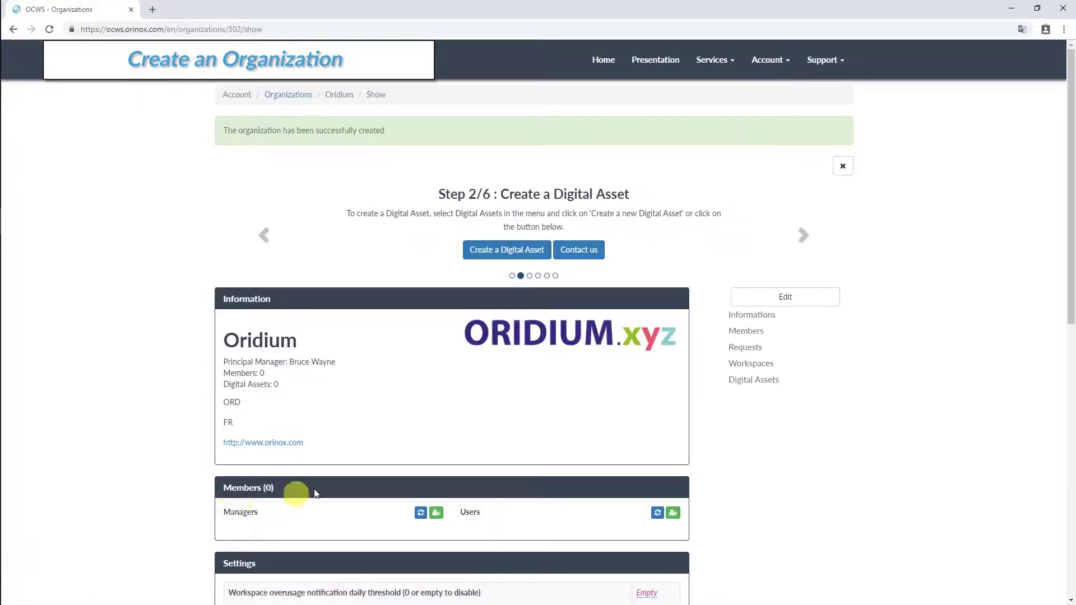
Edit the Oridium card from Organizations, save it unchanged, and go back to the Organizations list.
click(765, 68)
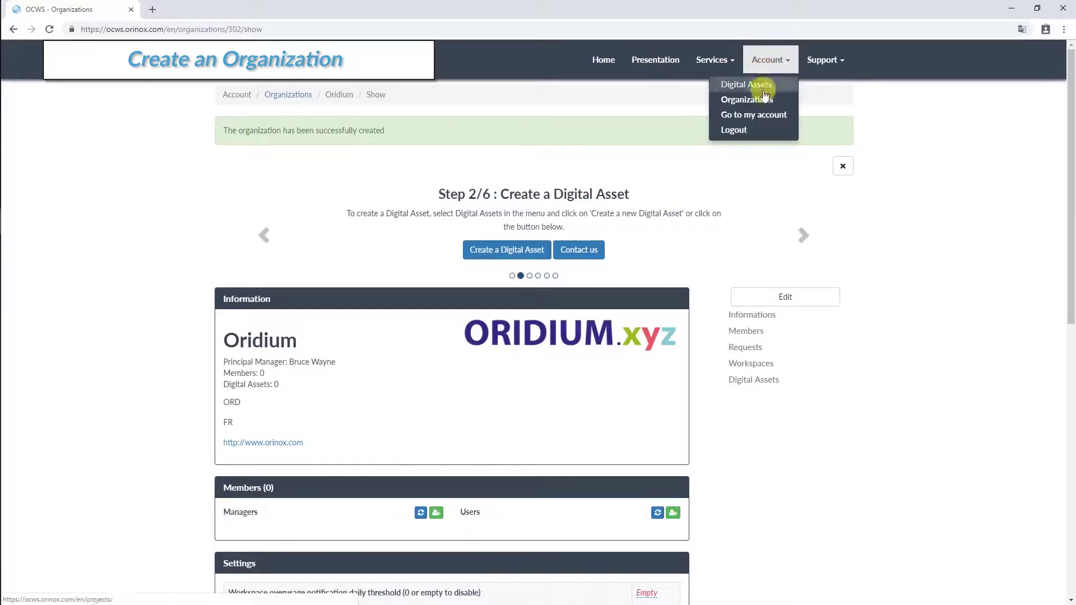
click(766, 101)
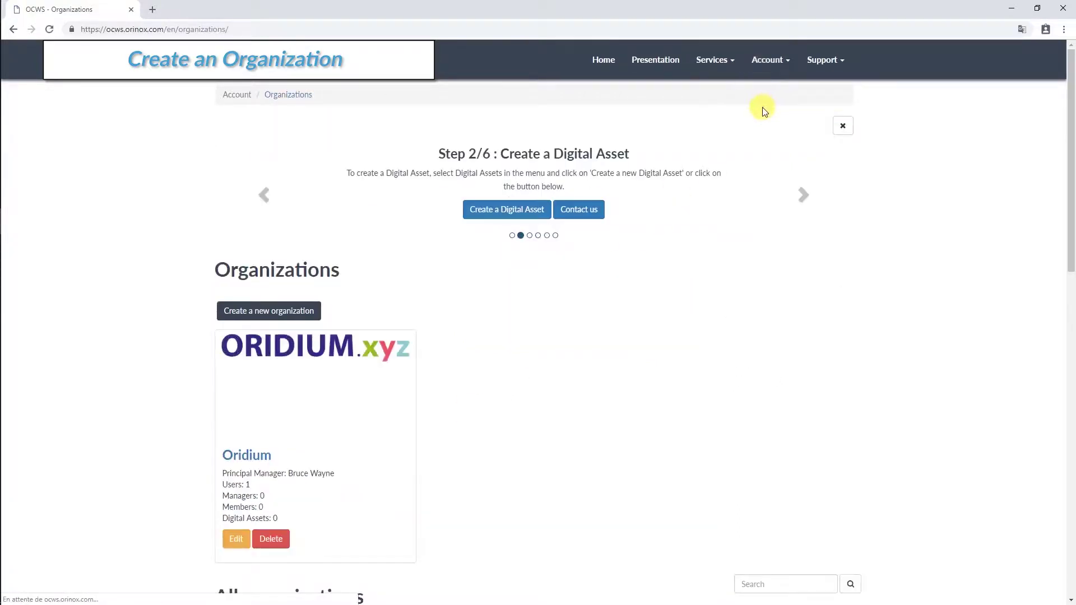
scroll(307, 377, down, 1)
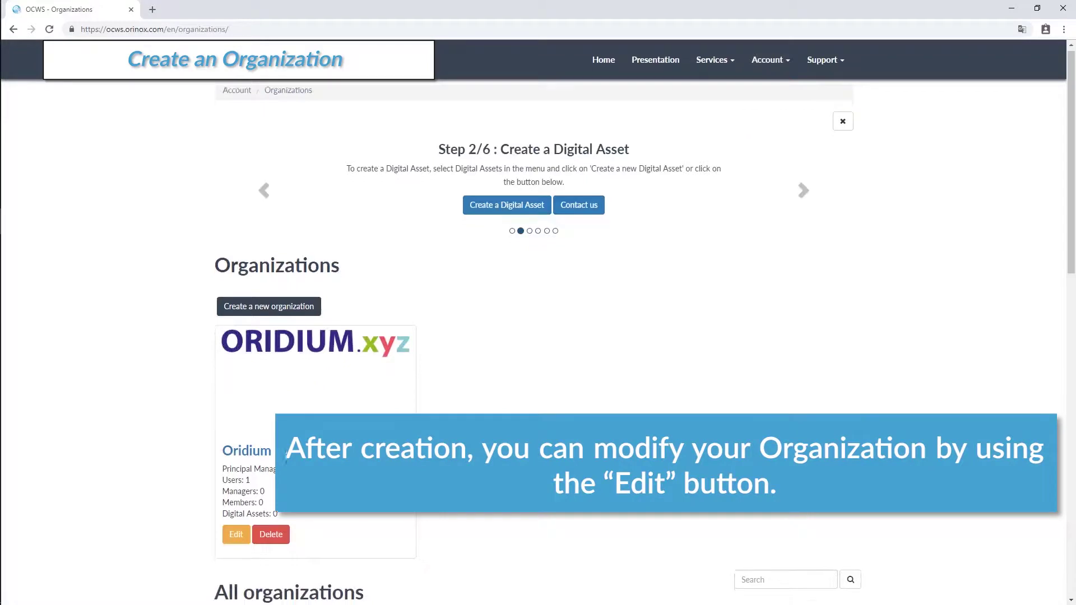
click(236, 465)
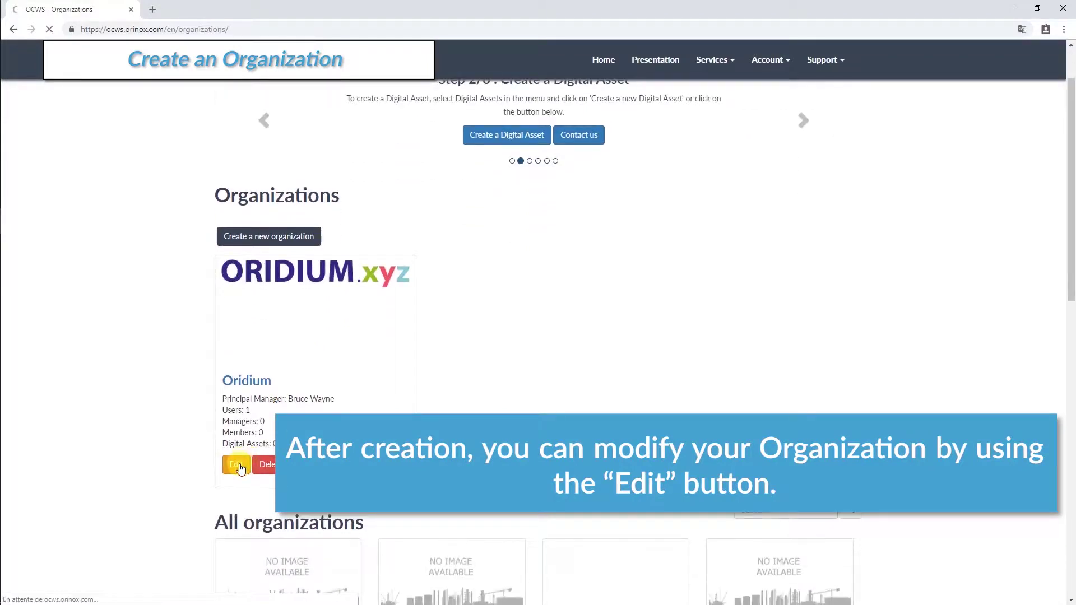
scroll(244, 425, down, 7)
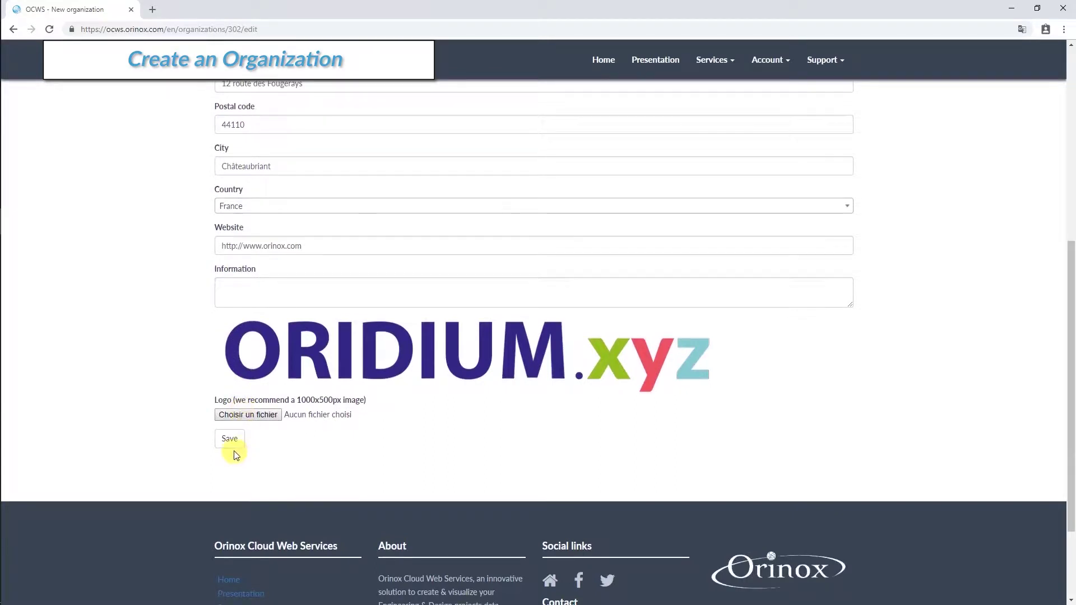
click(233, 441)
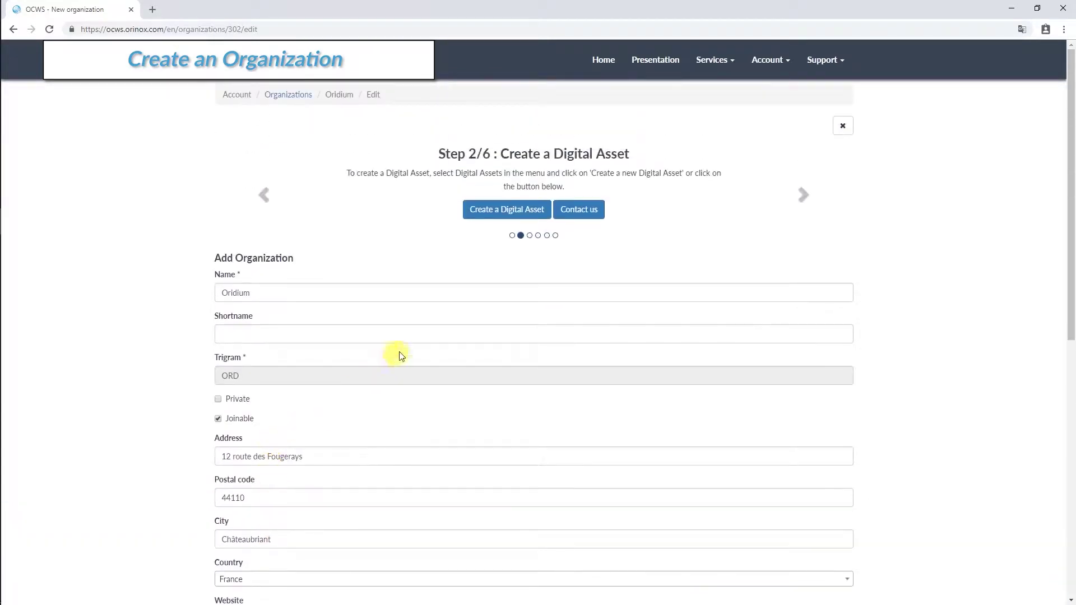
click(768, 62)
click(765, 100)
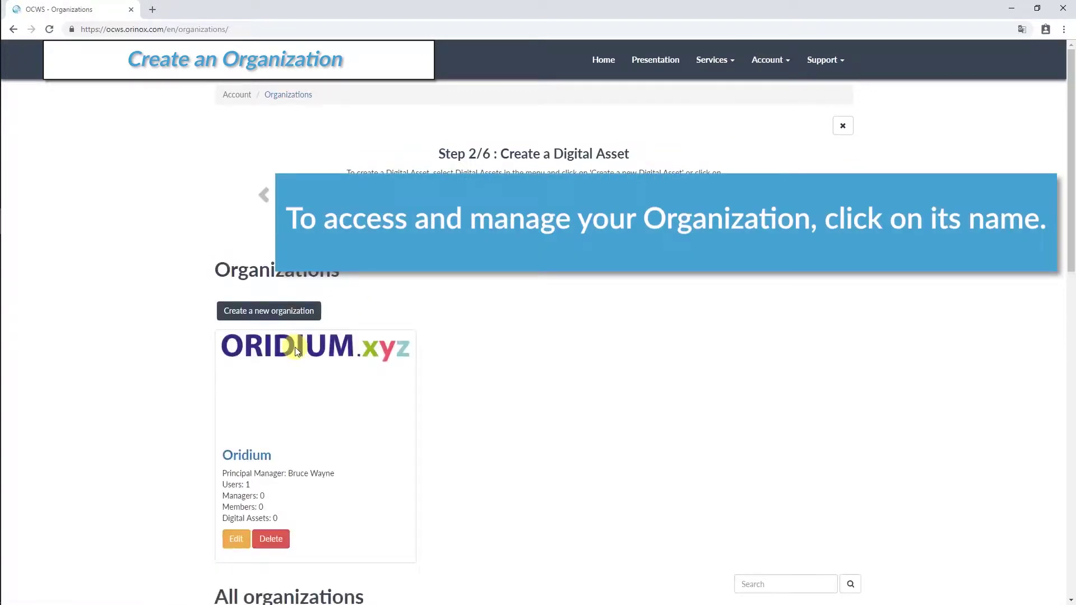
Search the user by e-mail, validate them as Oridium manager, and refresh the Managers list.
click(254, 451)
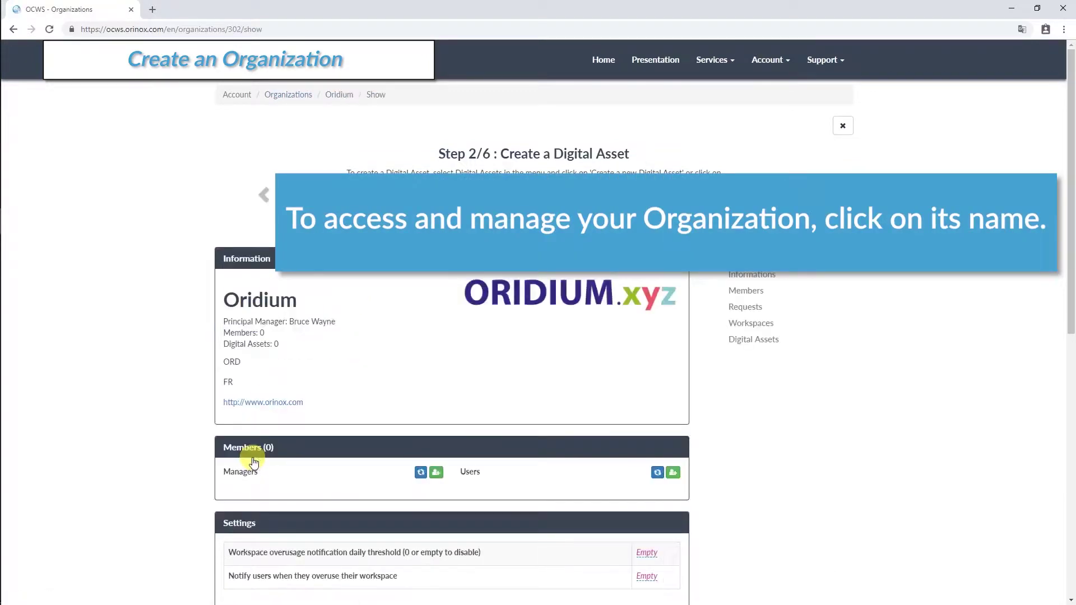
scroll(252, 459, down, 1)
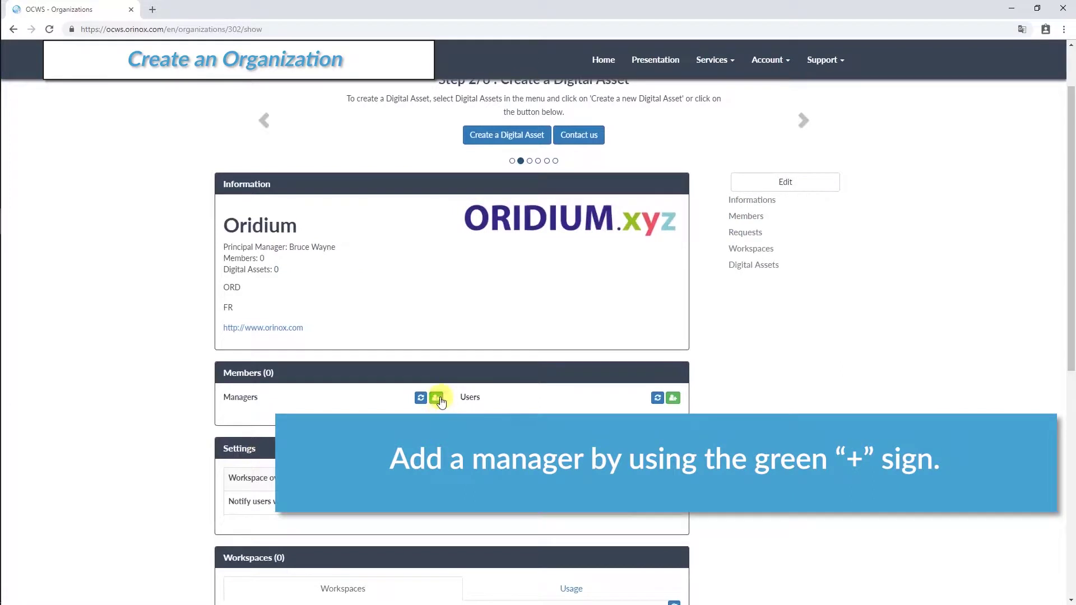
click(436, 398)
click(386, 311)
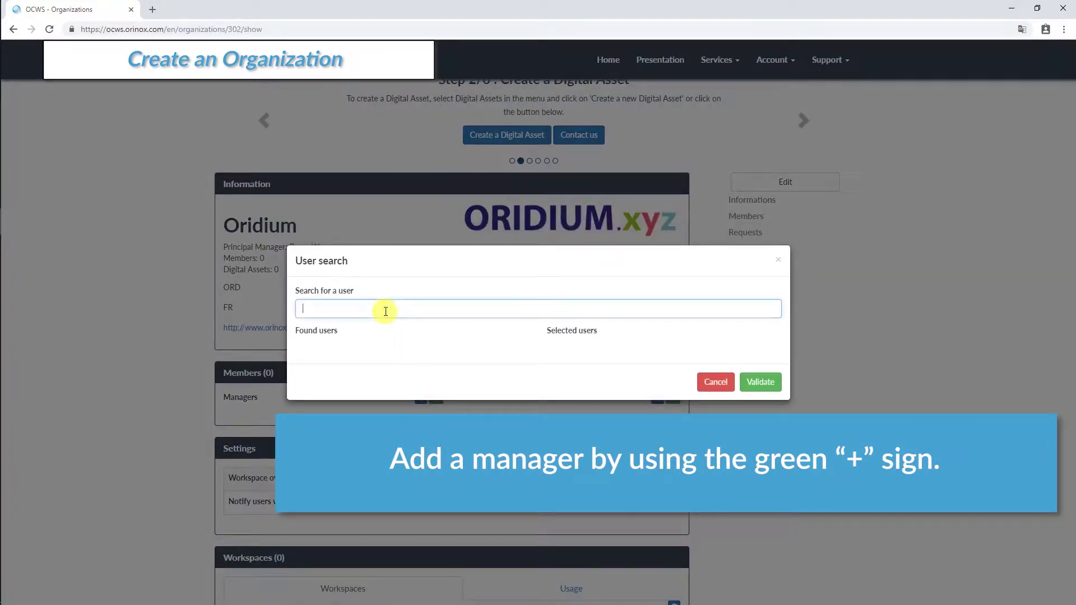
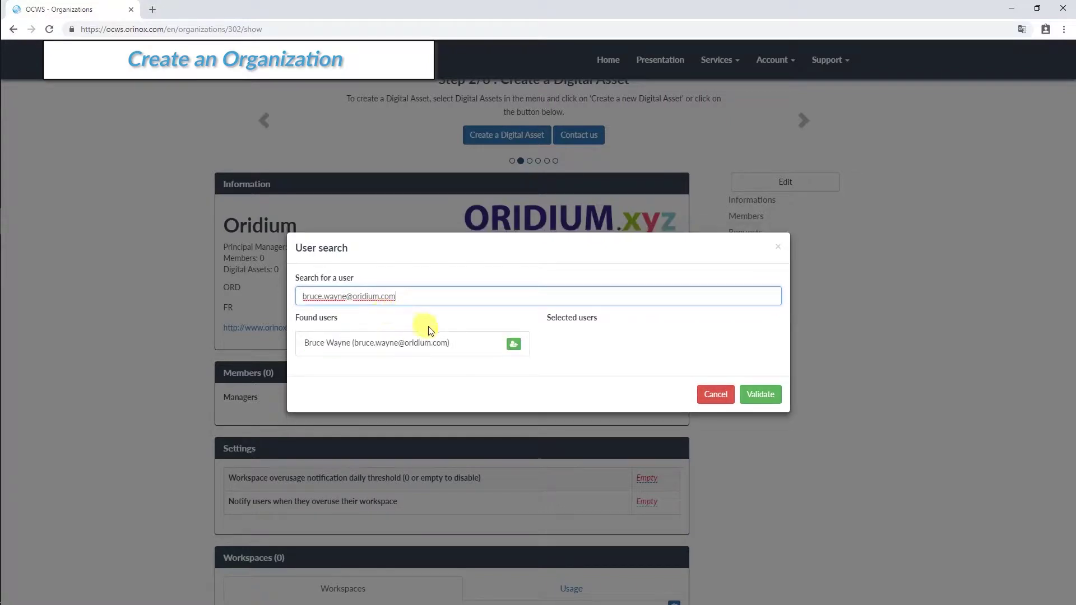
click(512, 346)
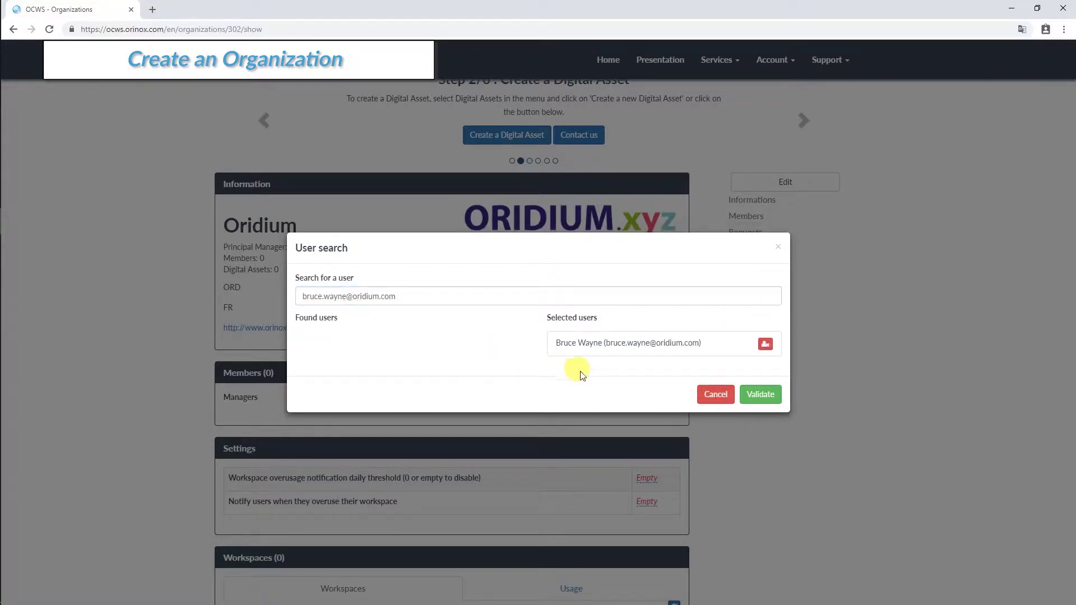
click(758, 397)
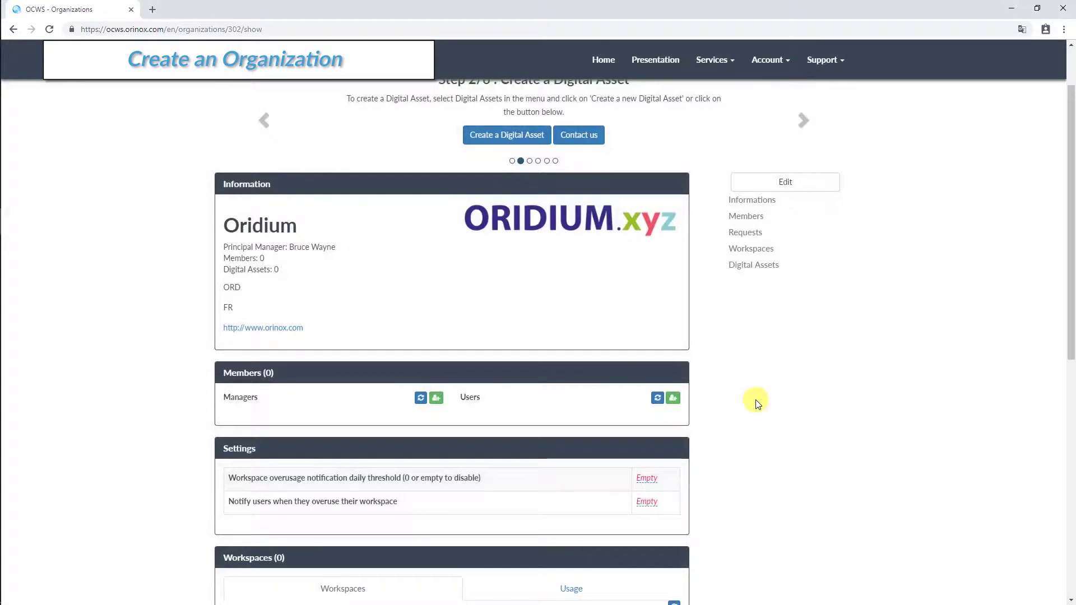
click(421, 399)
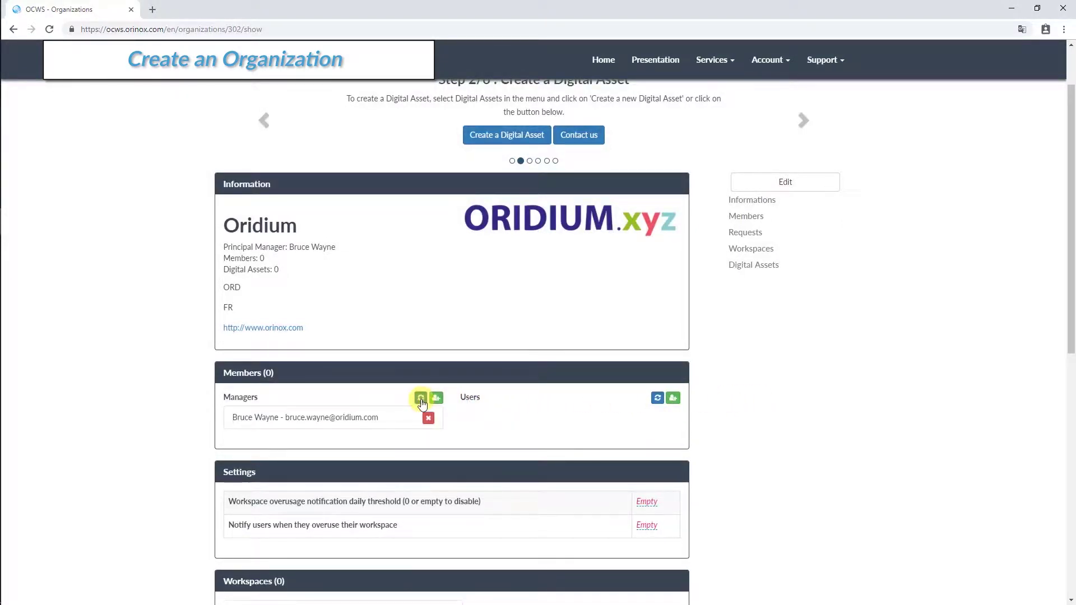
click(773, 60)
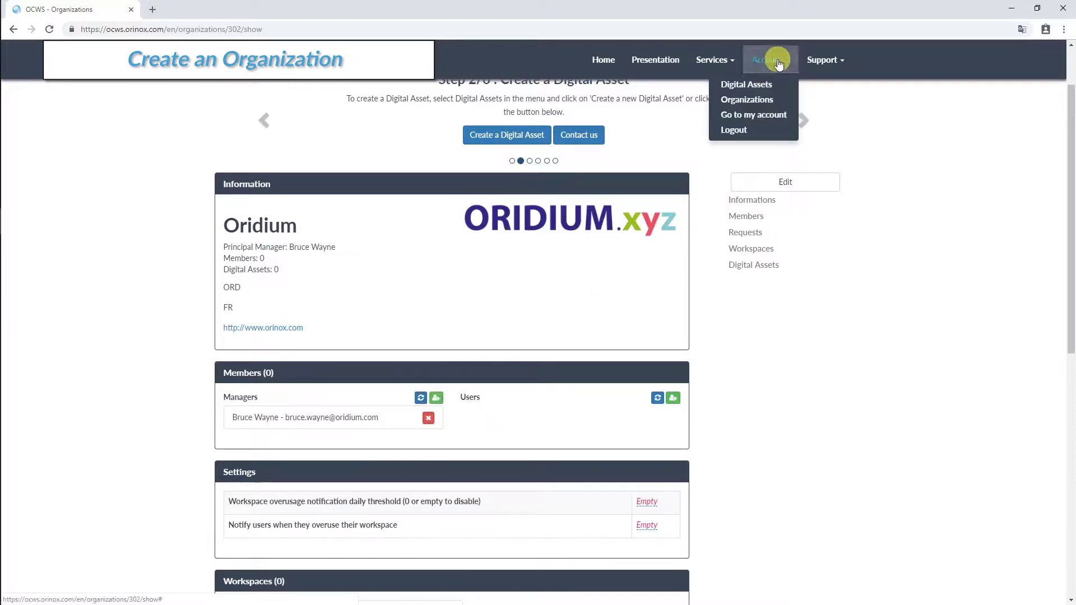
Check the account profile shows Oridium as main organization, then open Digital Assets.
click(761, 114)
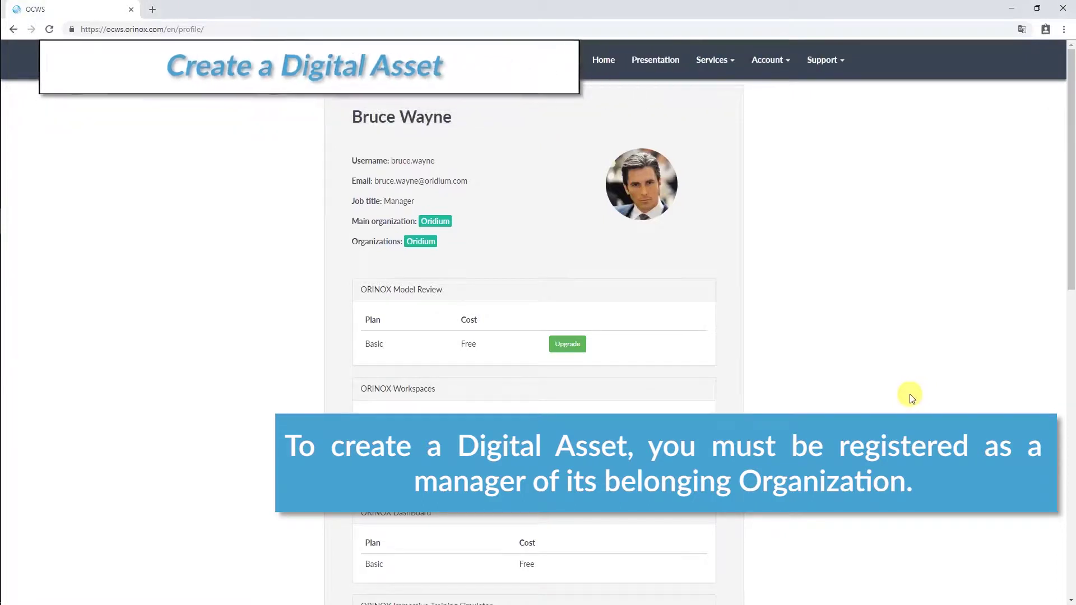
click(777, 72)
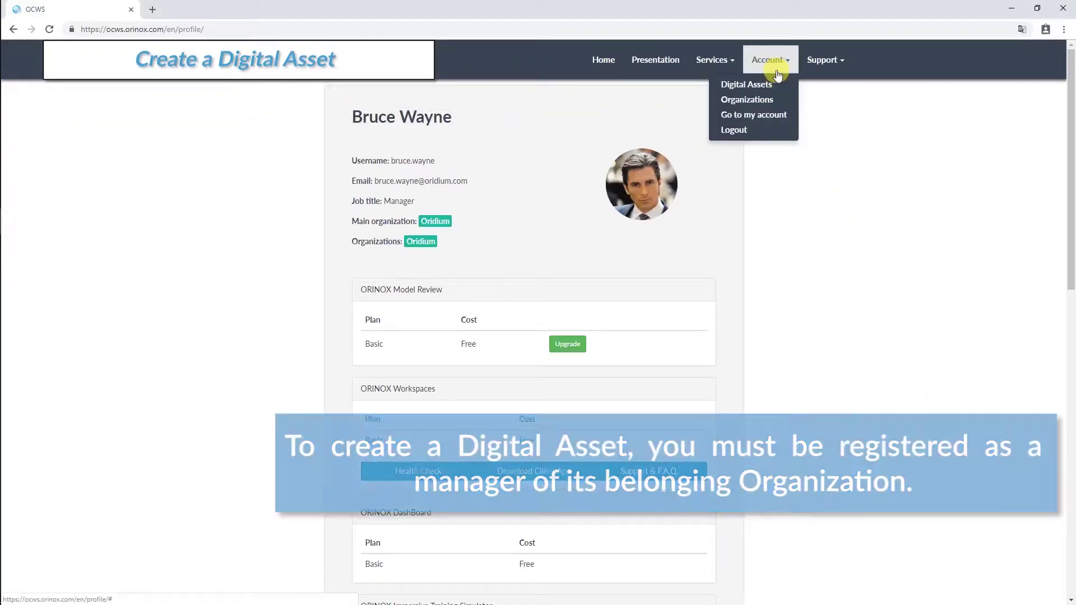
click(776, 84)
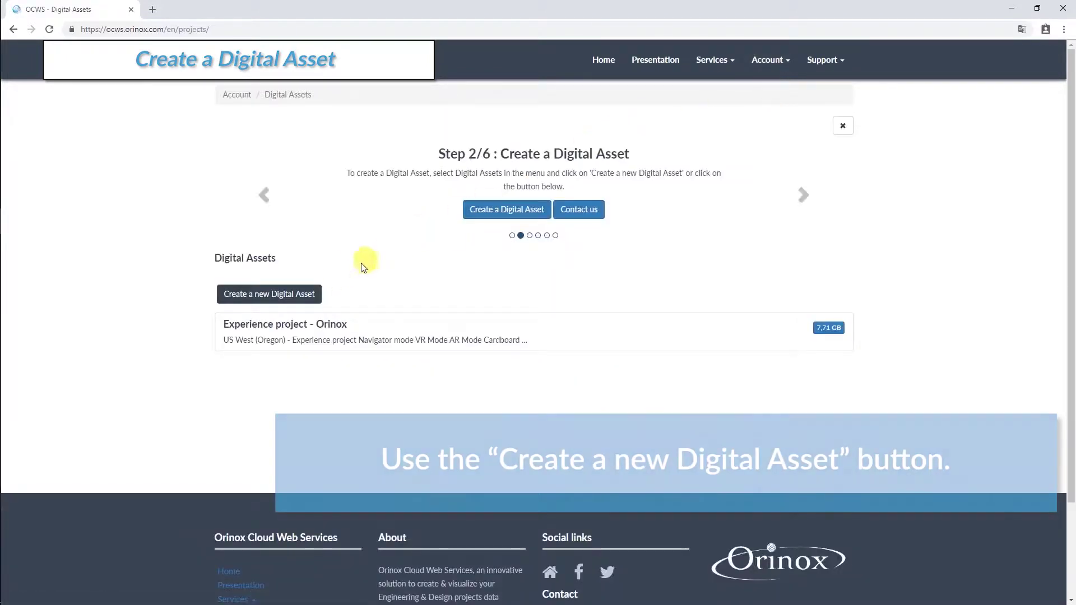
Start a Digital Asset named First Digital Asset, short name FDA, description 'My first digital asset'.
click(284, 300)
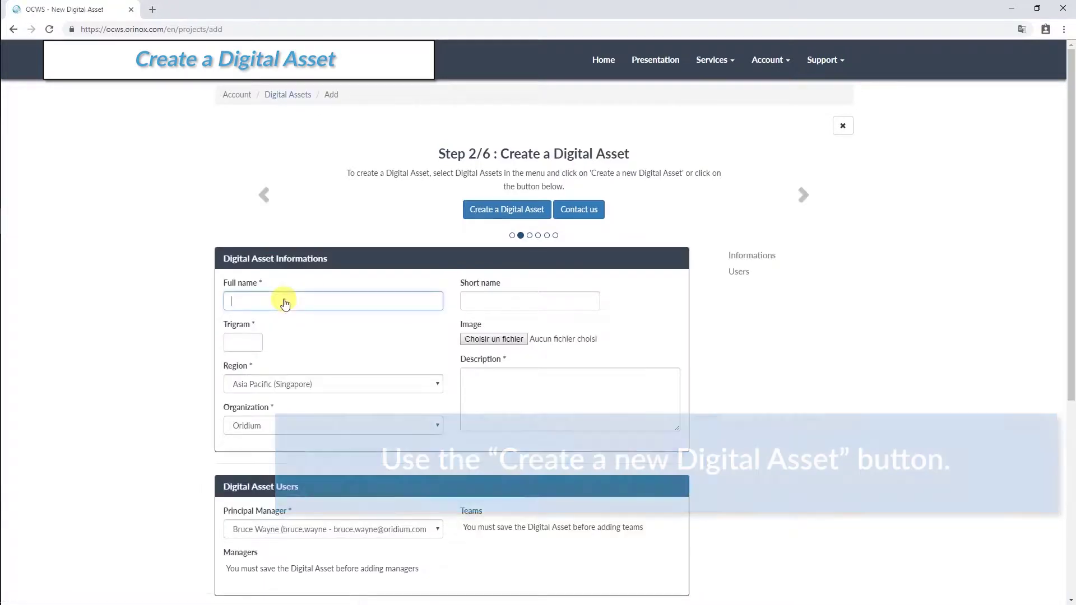
text(First Digital Asset)
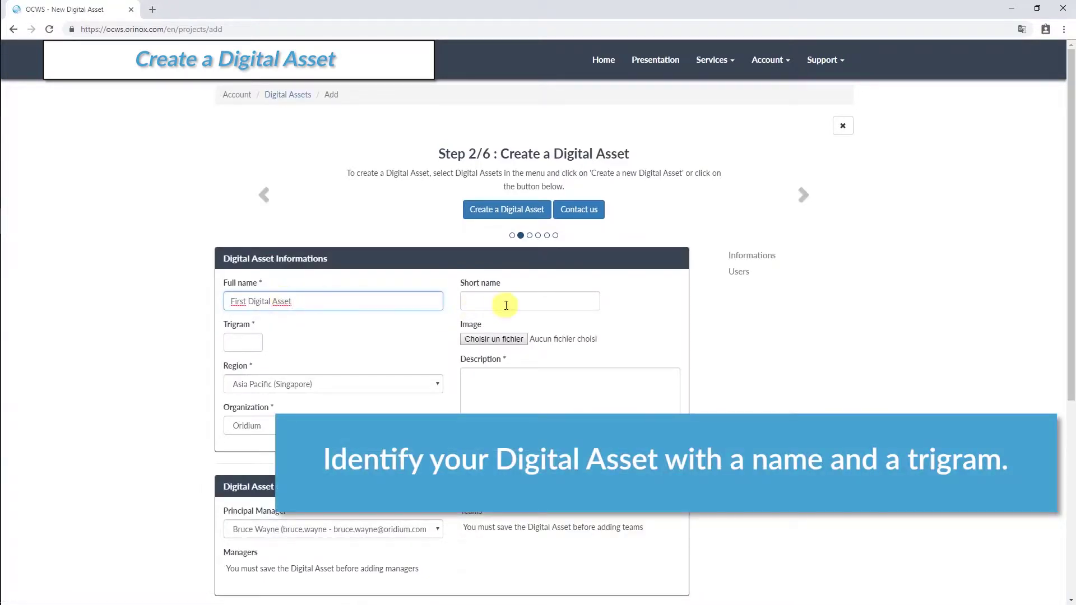
click(504, 304)
text(FDA)
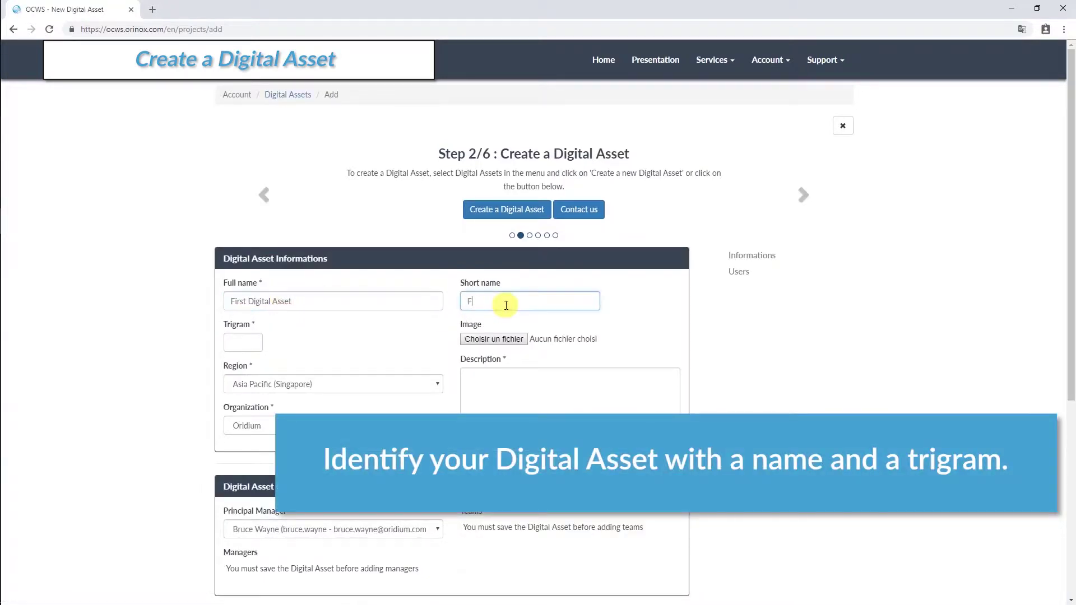
click(490, 379)
text(My first digital asset)
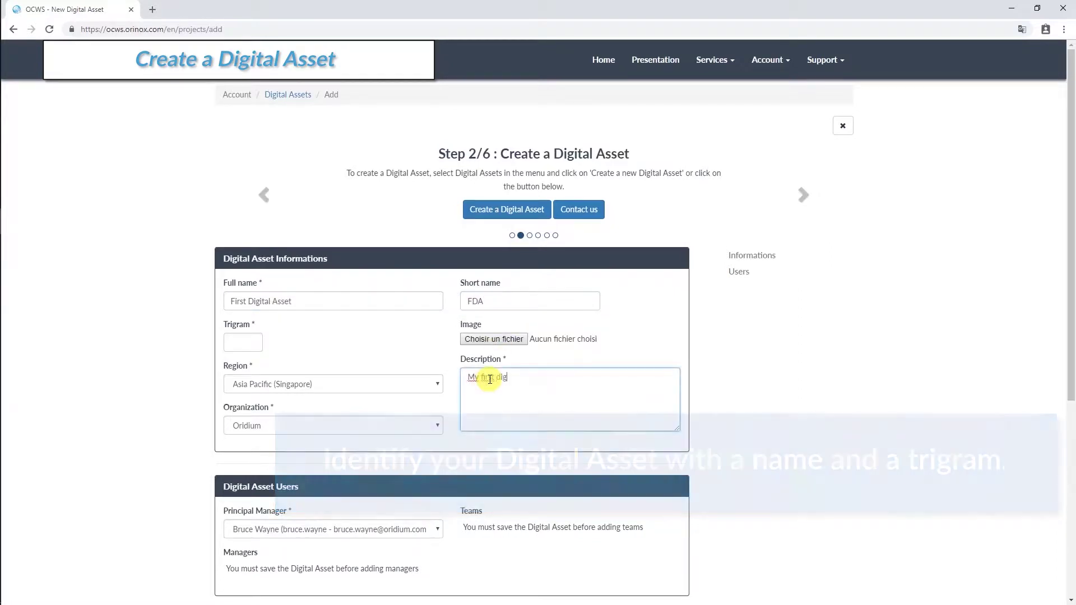
Set trigram FDA and region US West (Oregon), then validate the asset.
click(253, 349)
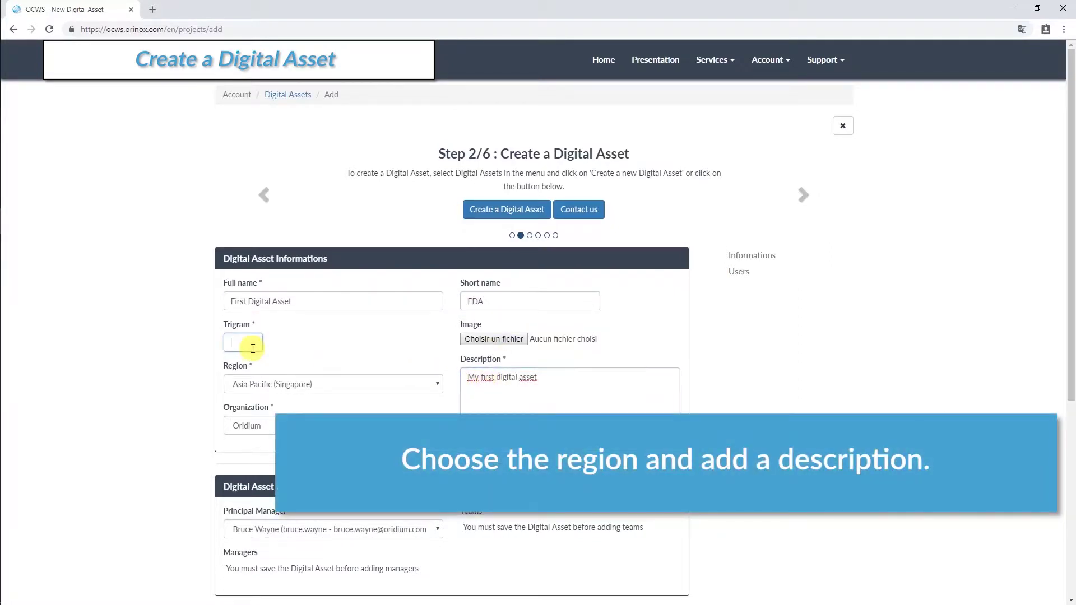
click(300, 384)
click(287, 414)
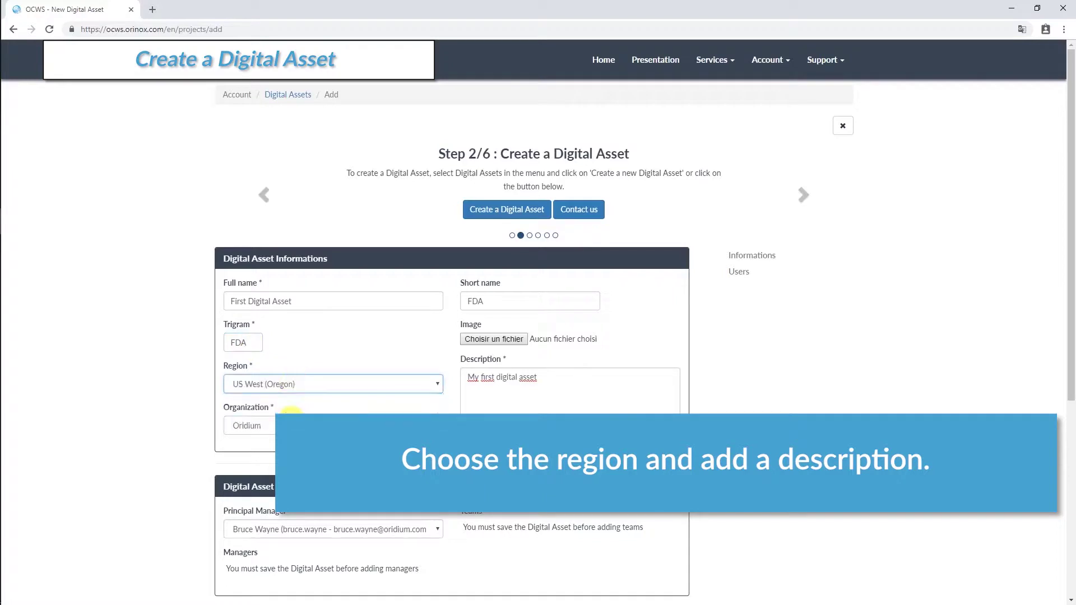
scroll(288, 414, down, 3)
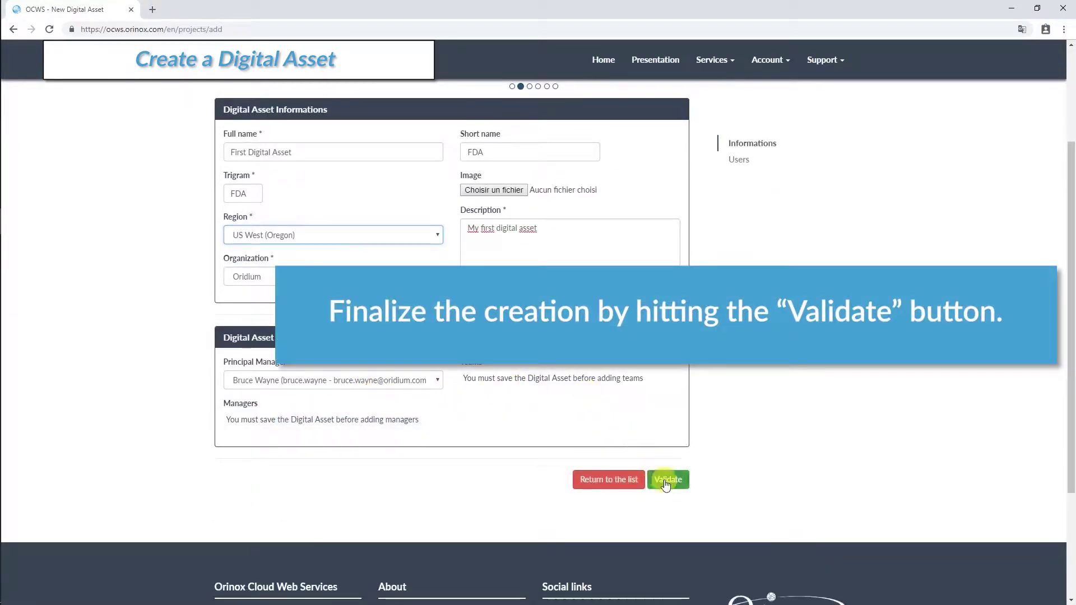
click(667, 482)
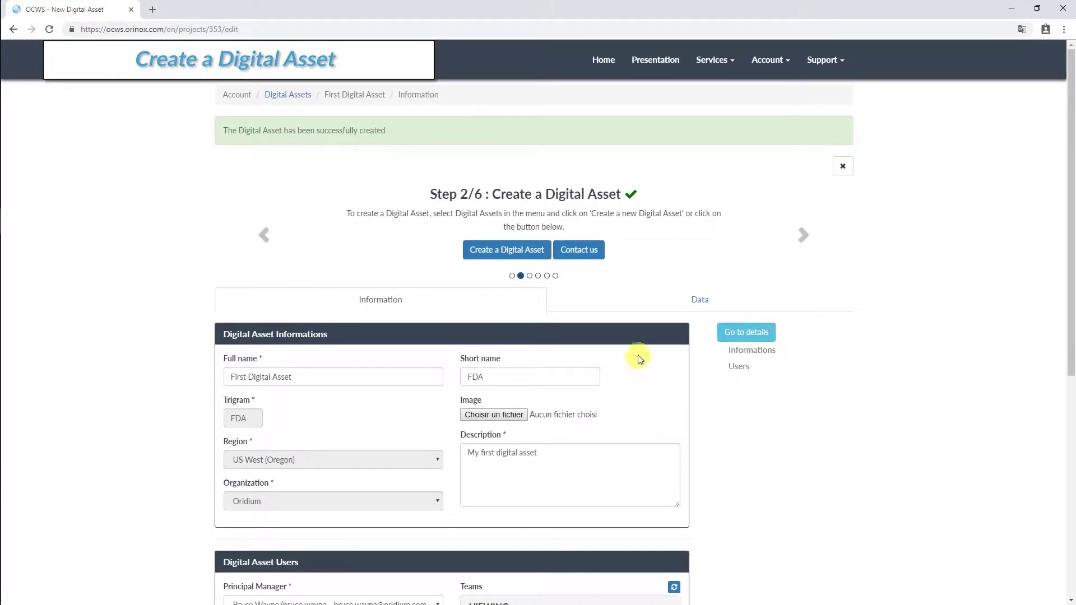
scroll(639, 355, down, 3)
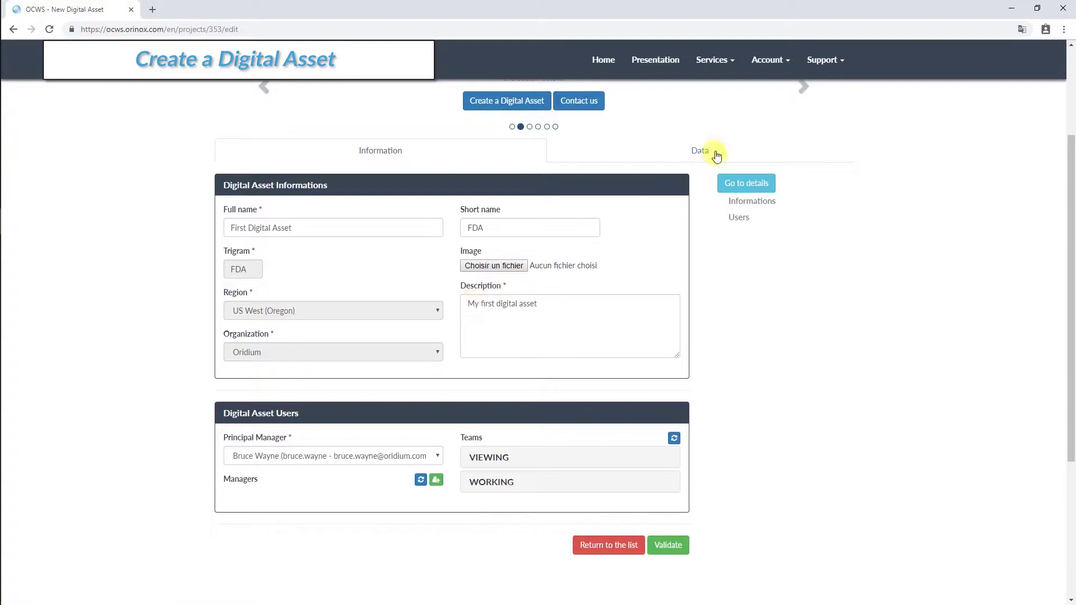
click(774, 60)
click(760, 99)
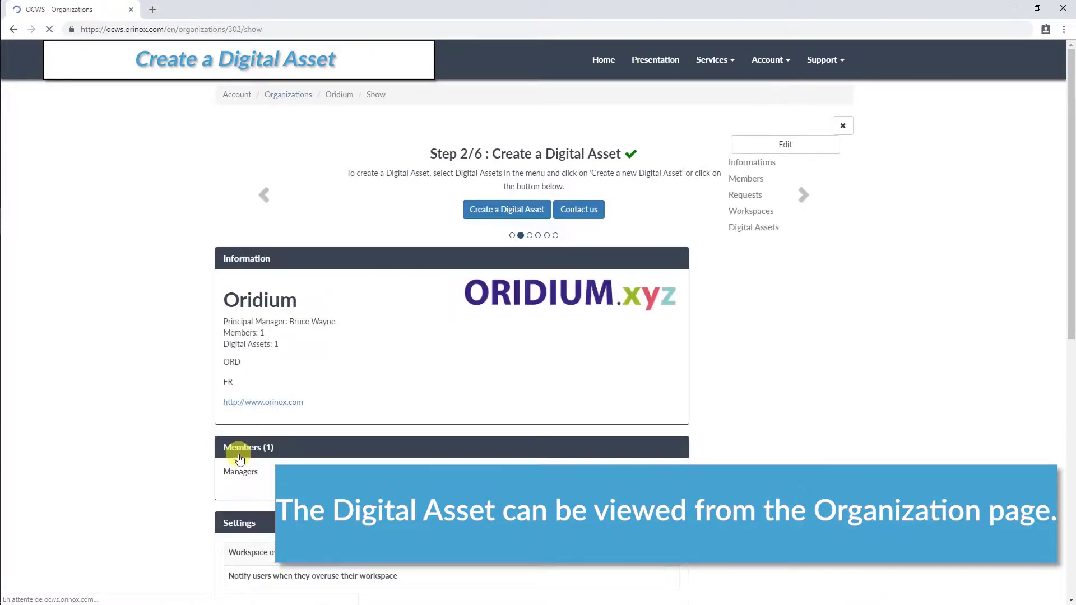
scroll(240, 459, down, 10)
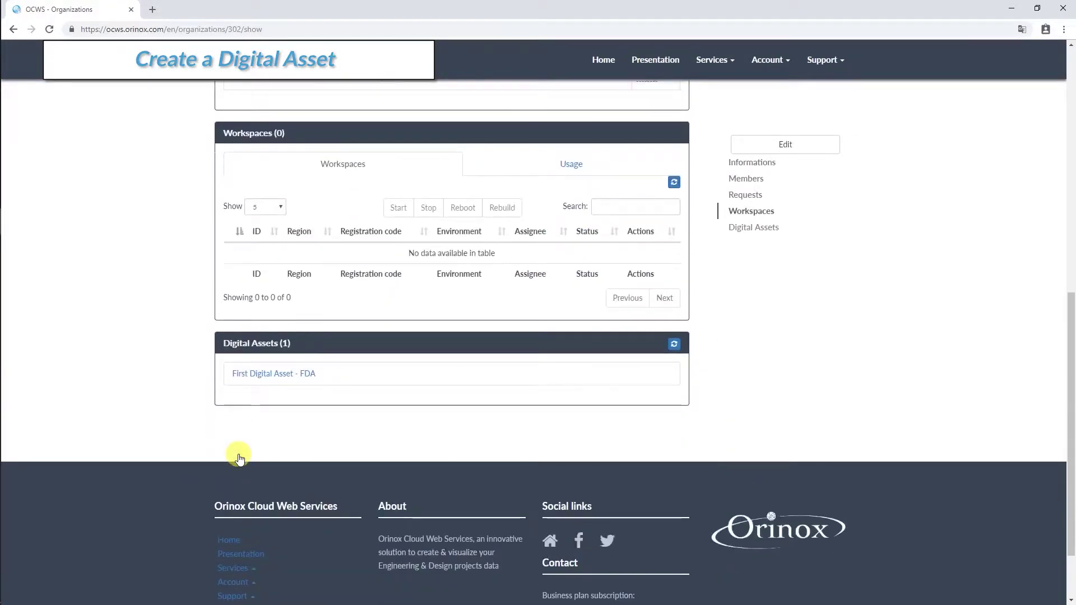
click(303, 373)
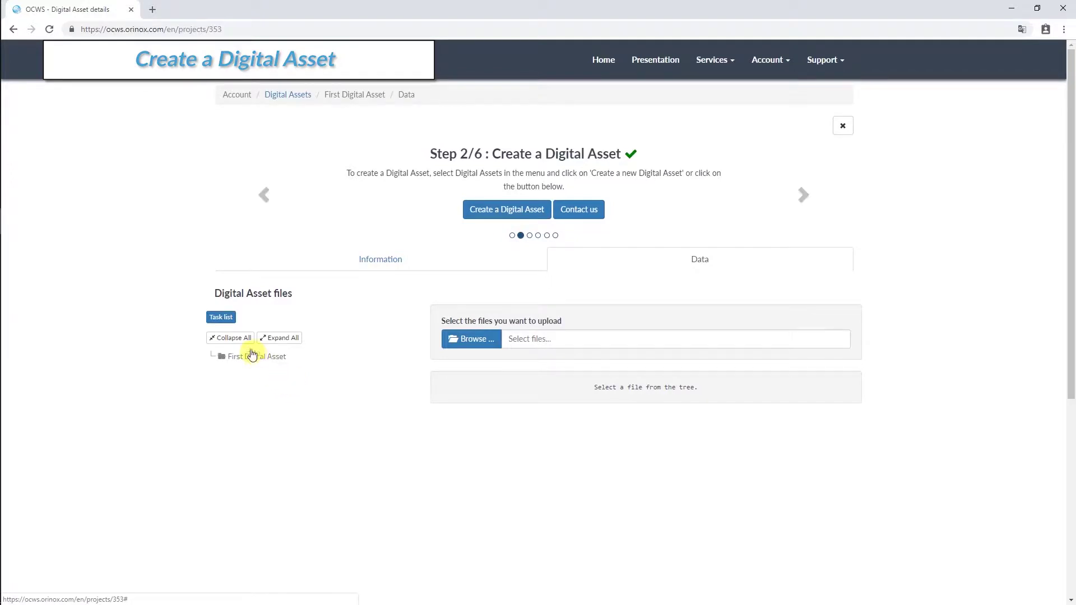
click(367, 270)
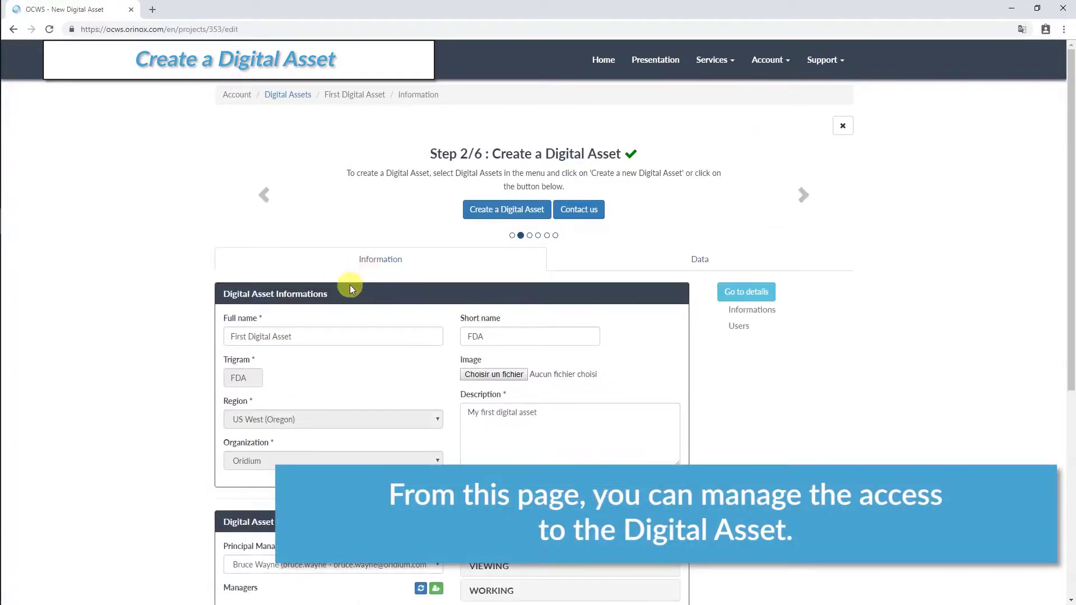
Add the manager's user to the First Digital Asset's WORKING team and validate the asset changes.
scroll(350, 284, down, 4)
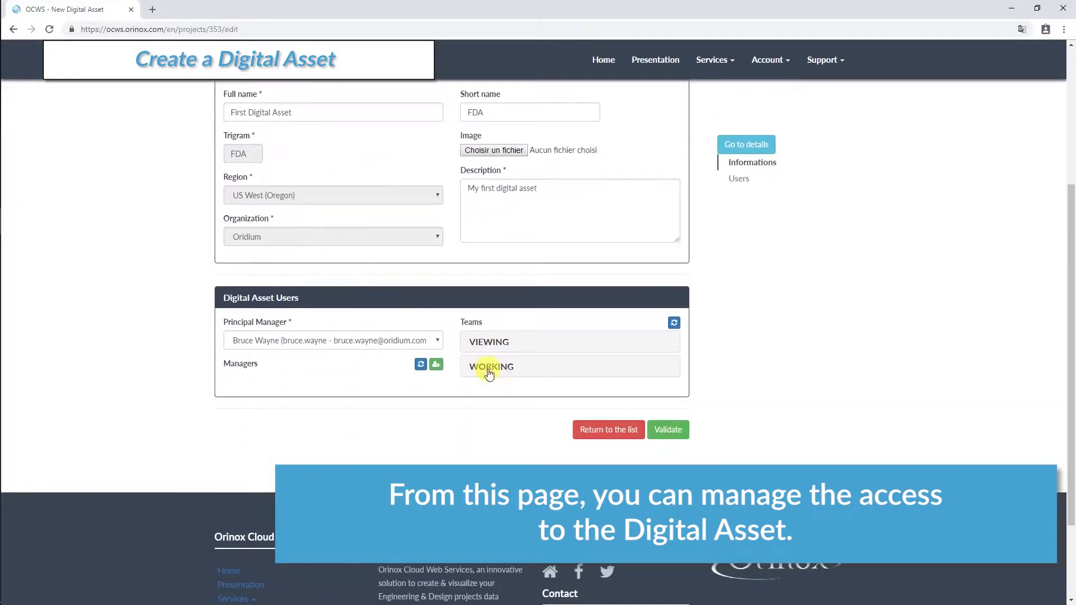
click(489, 369)
click(663, 392)
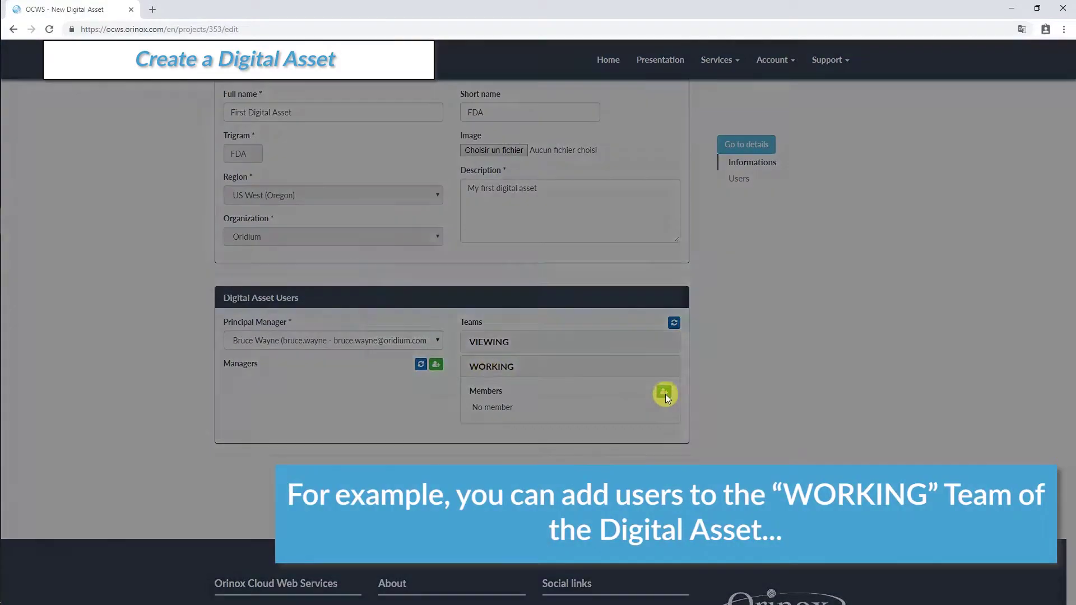
click(477, 320)
text(b)
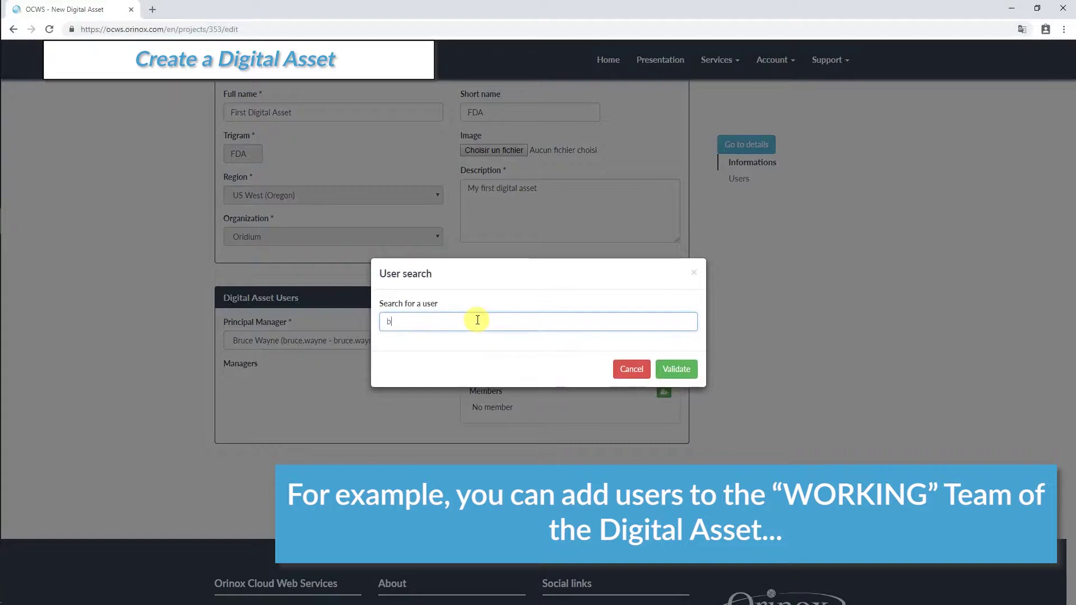
text(ruce.wa)
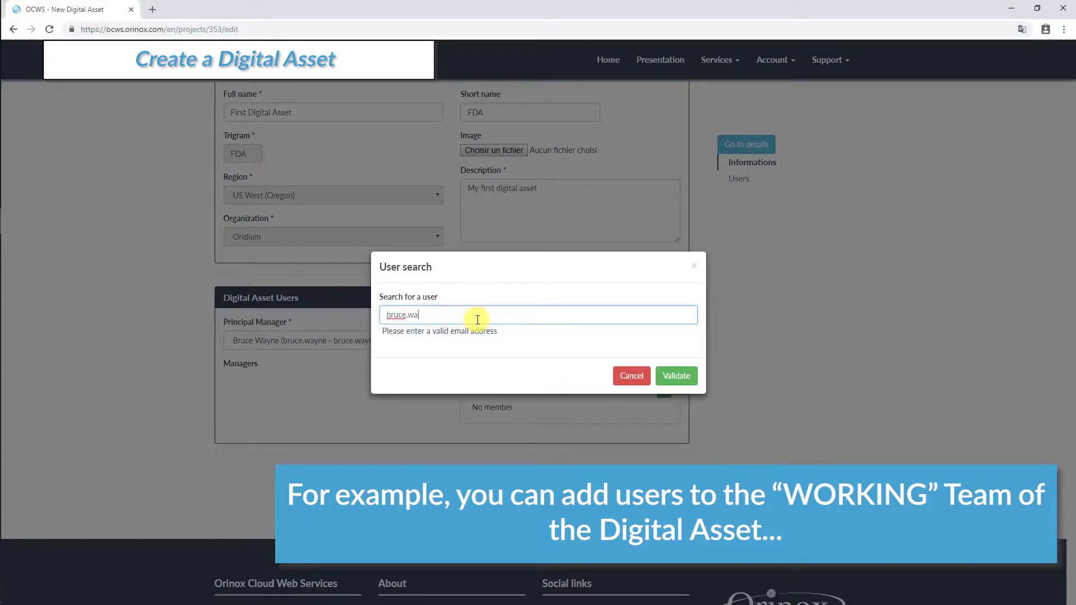
text(yne)
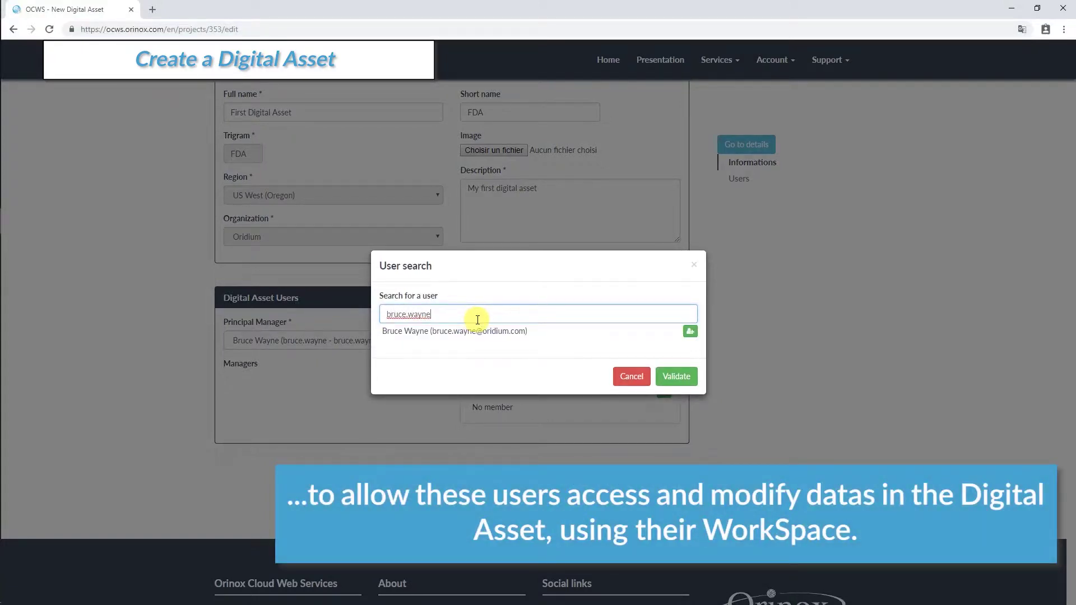
click(690, 331)
click(680, 382)
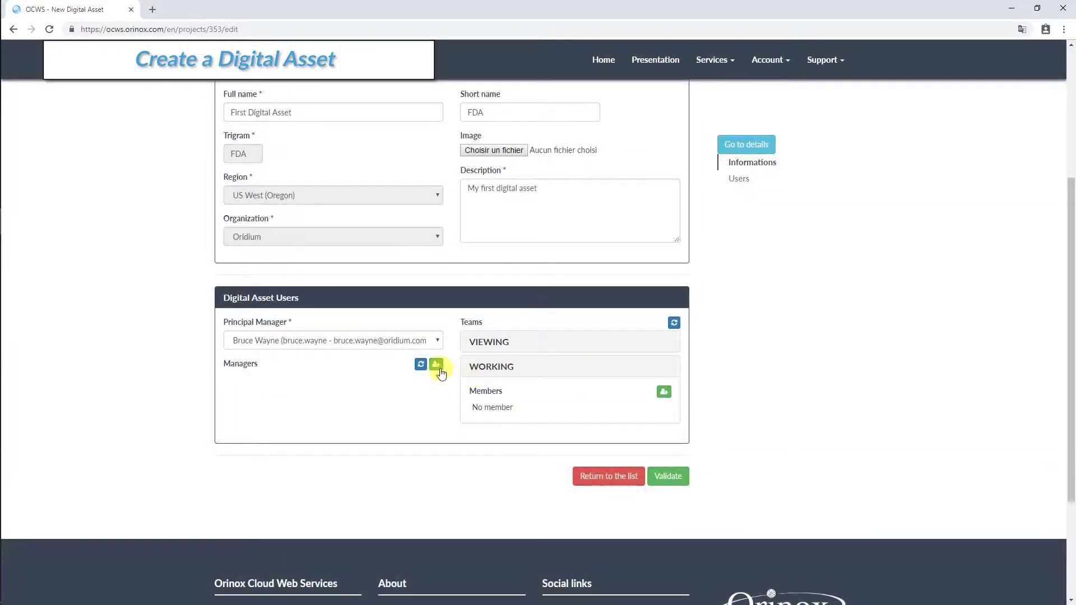
click(665, 478)
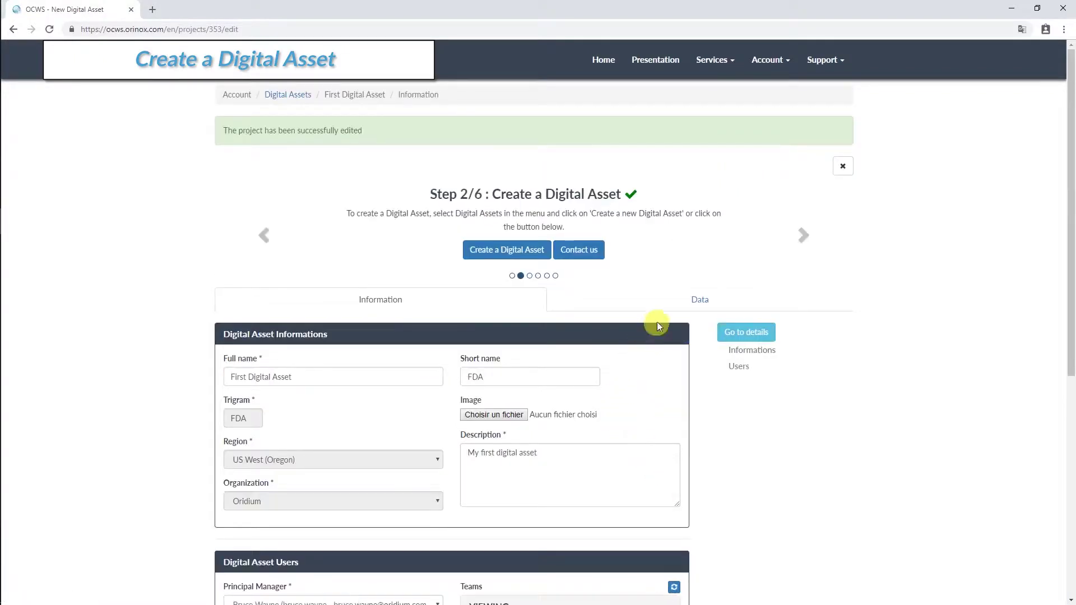
click(686, 310)
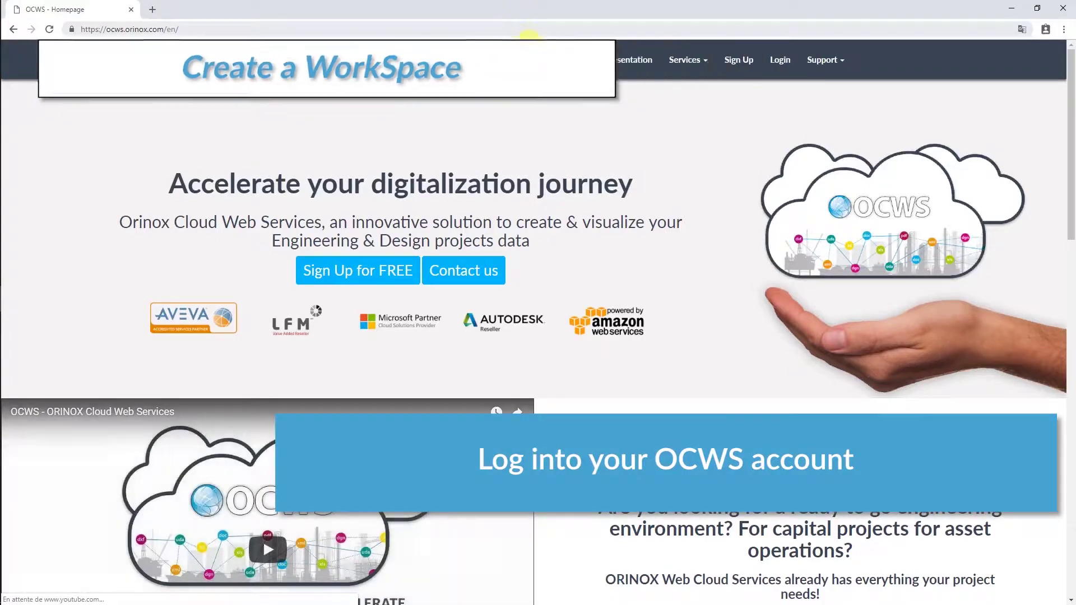
Log back into OCWS with the account's username and password.
click(773, 63)
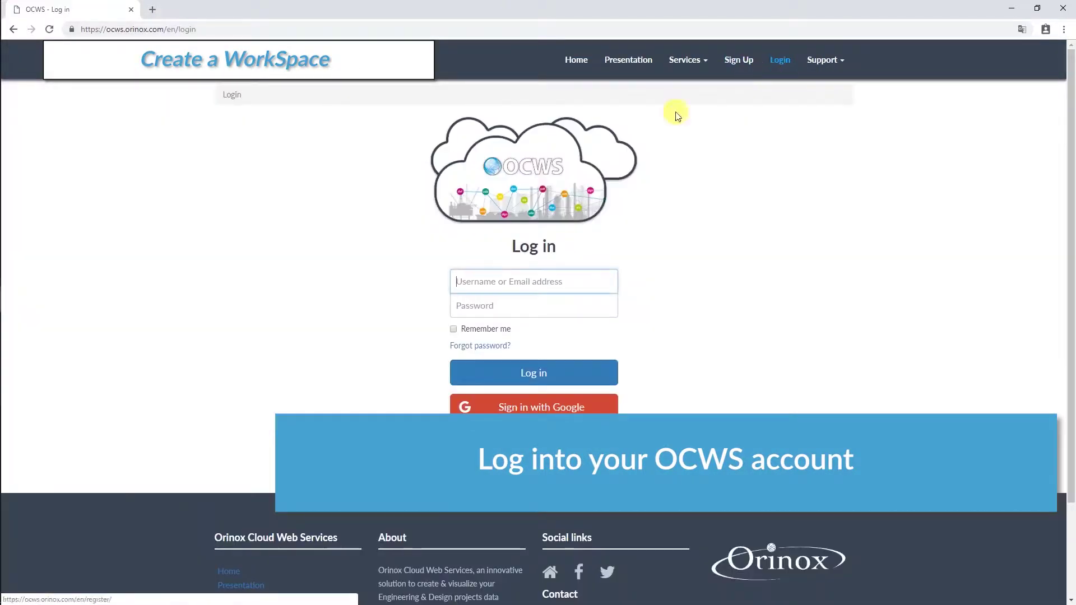
text(bruce.wayne)
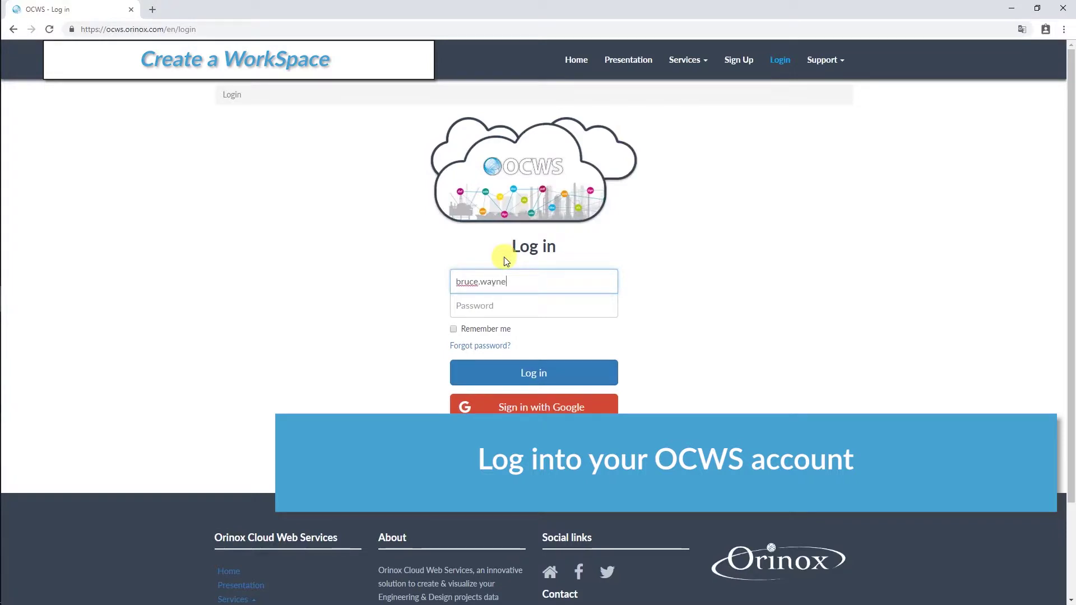
key(Tab)
text(•••••••)
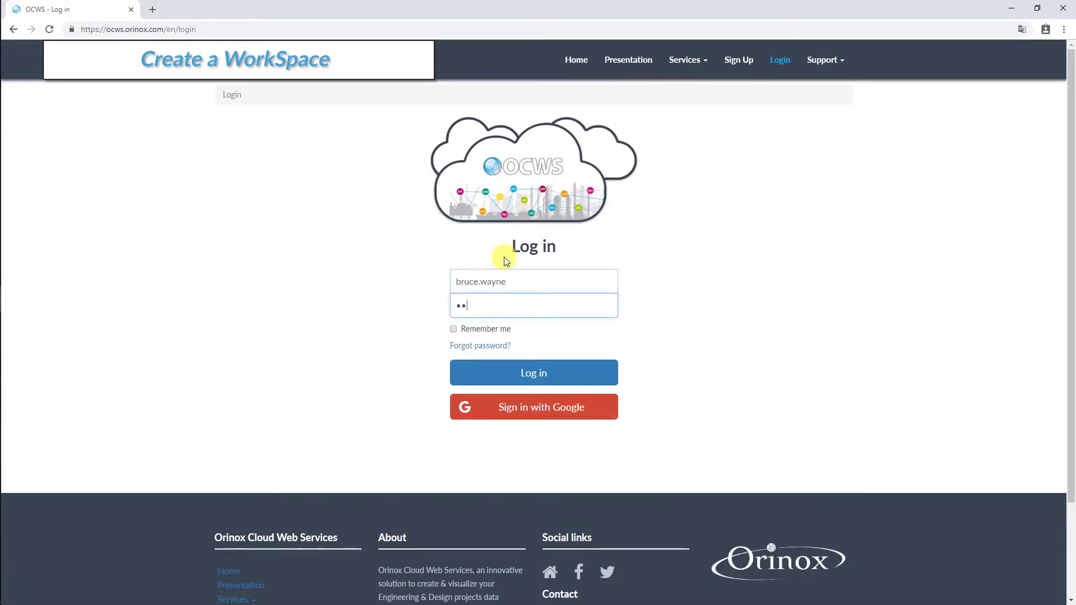
text(•)
key(Return)
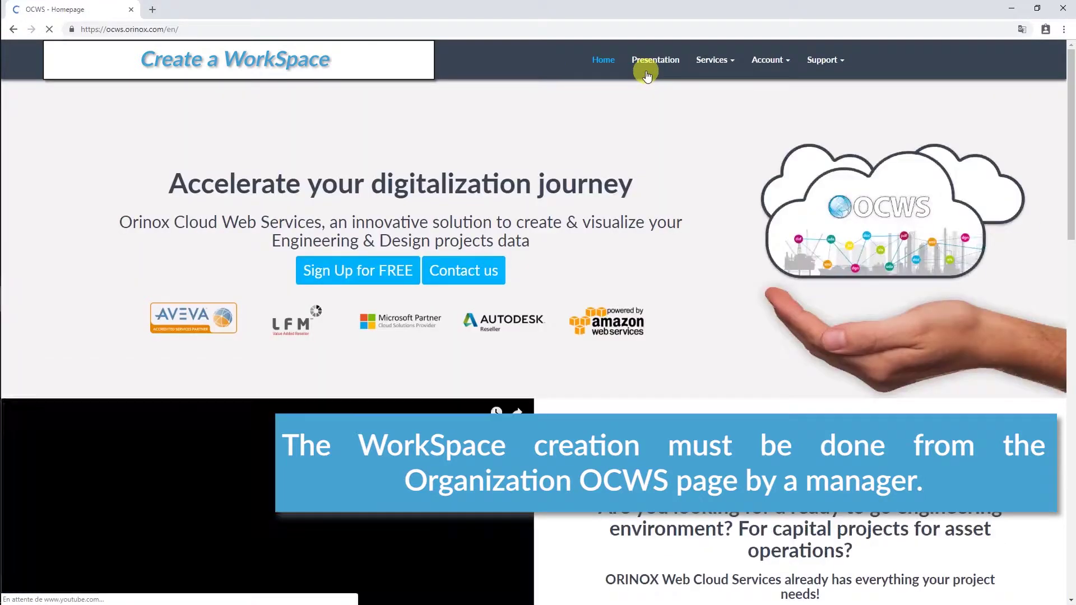
Open the Oridium organization from Account > Organizations and view its empty Workspaces section.
click(759, 71)
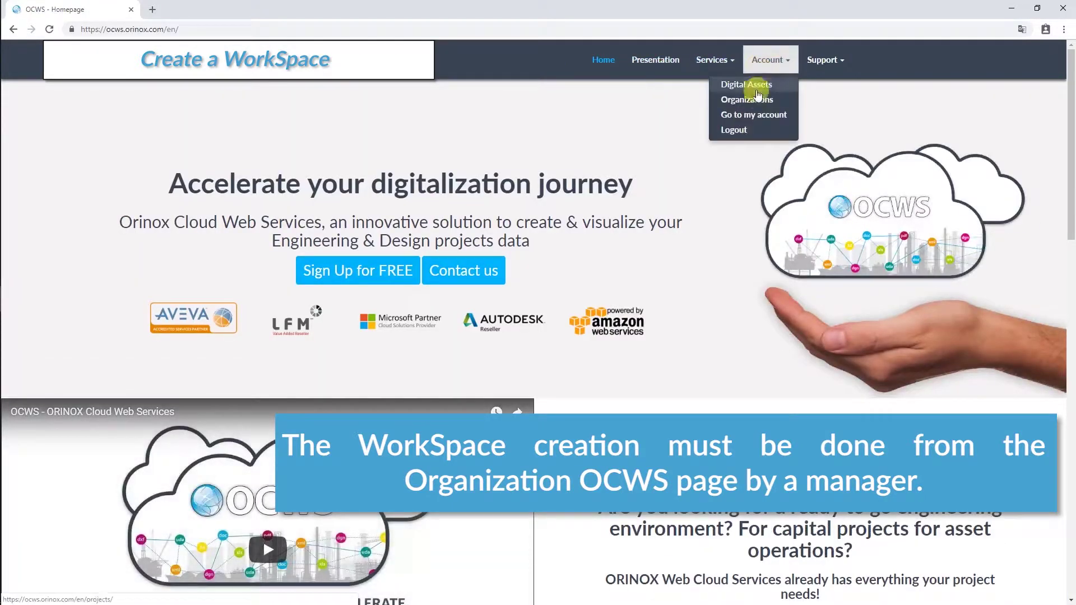
click(748, 100)
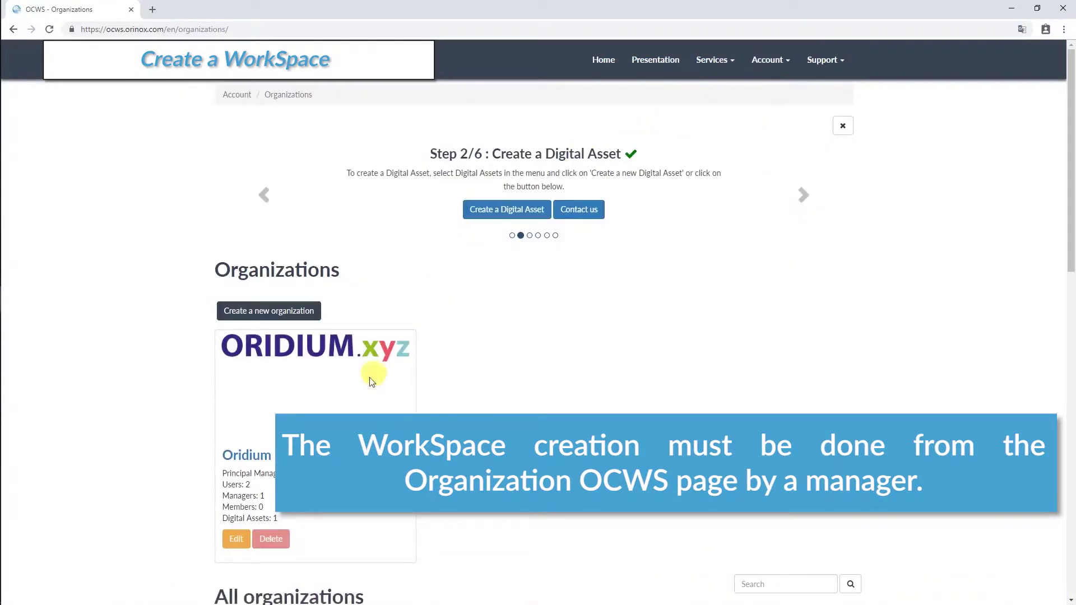
click(244, 456)
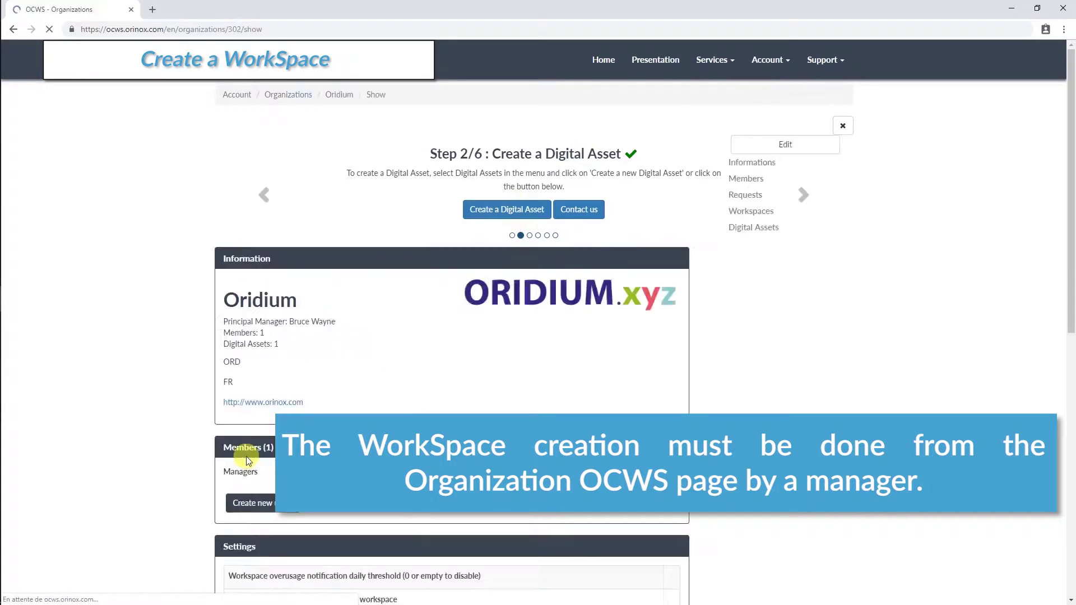
scroll(246, 456, down, 3)
scroll(247, 456, down, 4)
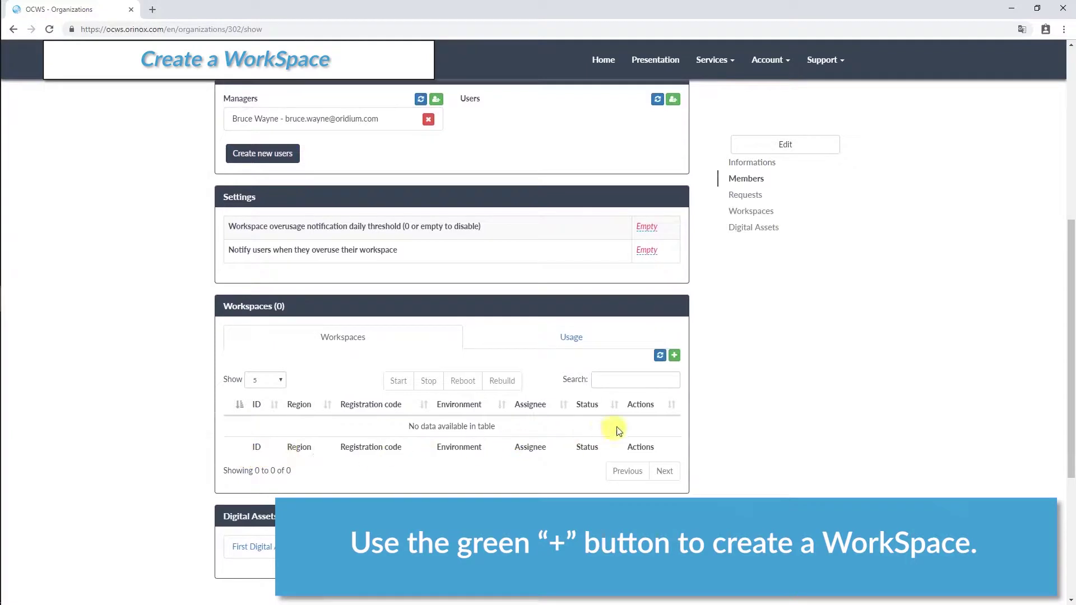
Add a workspace for the manager's user with default US West (Oregon) Production settings.
click(674, 356)
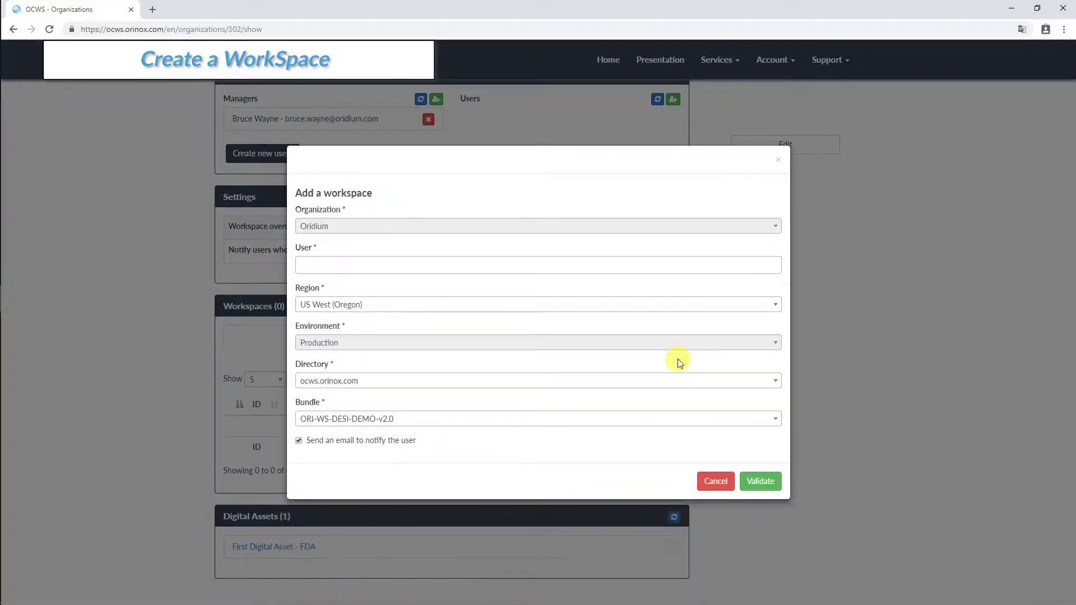
click(498, 269)
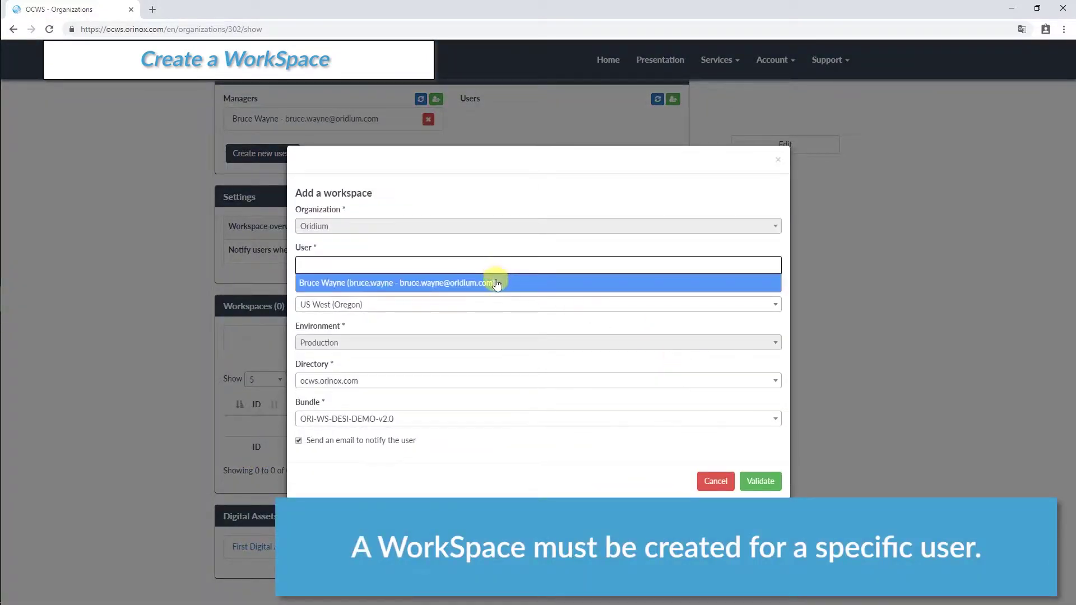
click(497, 283)
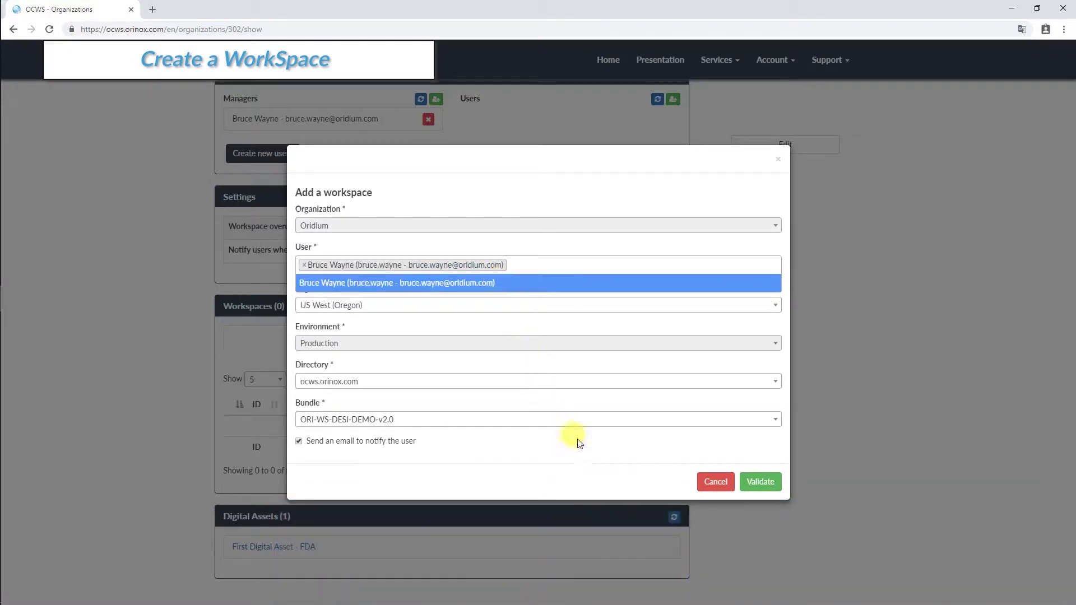
click(769, 490)
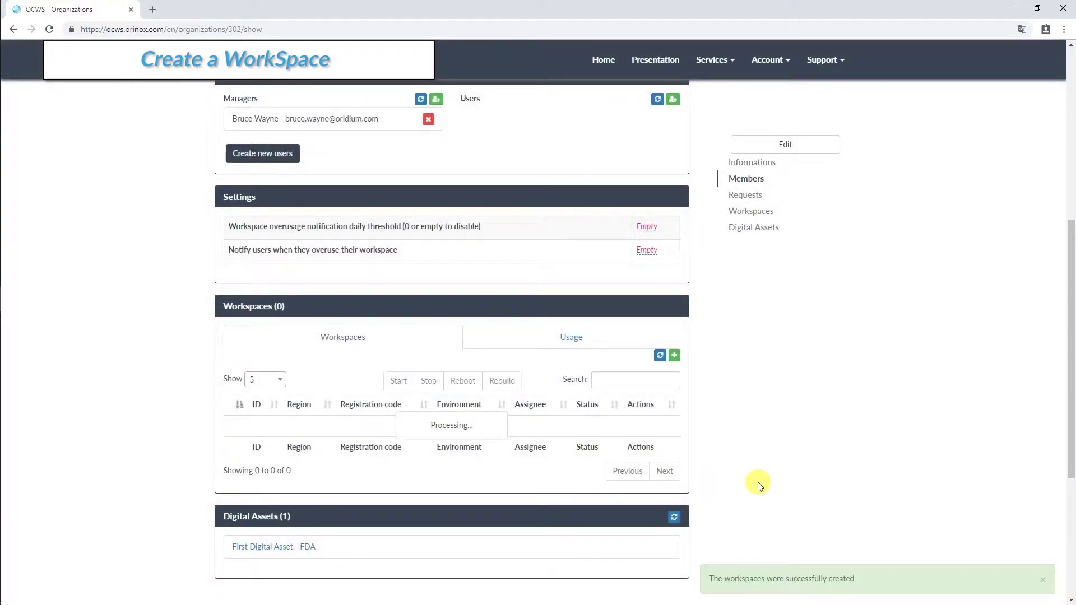
Refresh the Workspaces table to check the new workspace's status, then go to my account.
click(659, 357)
scroll(661, 325, down, 2)
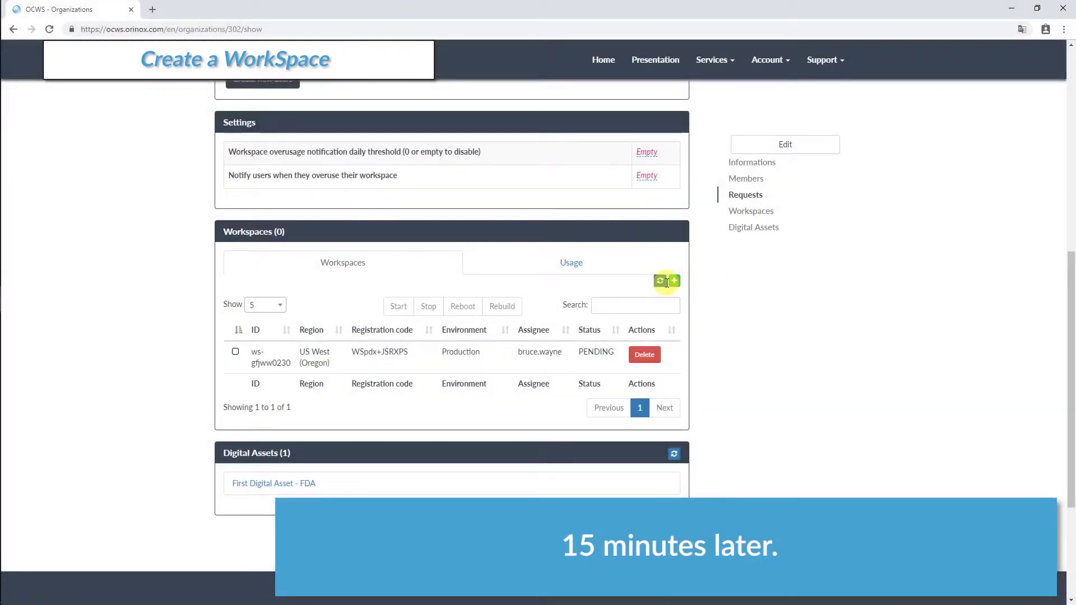
click(662, 281)
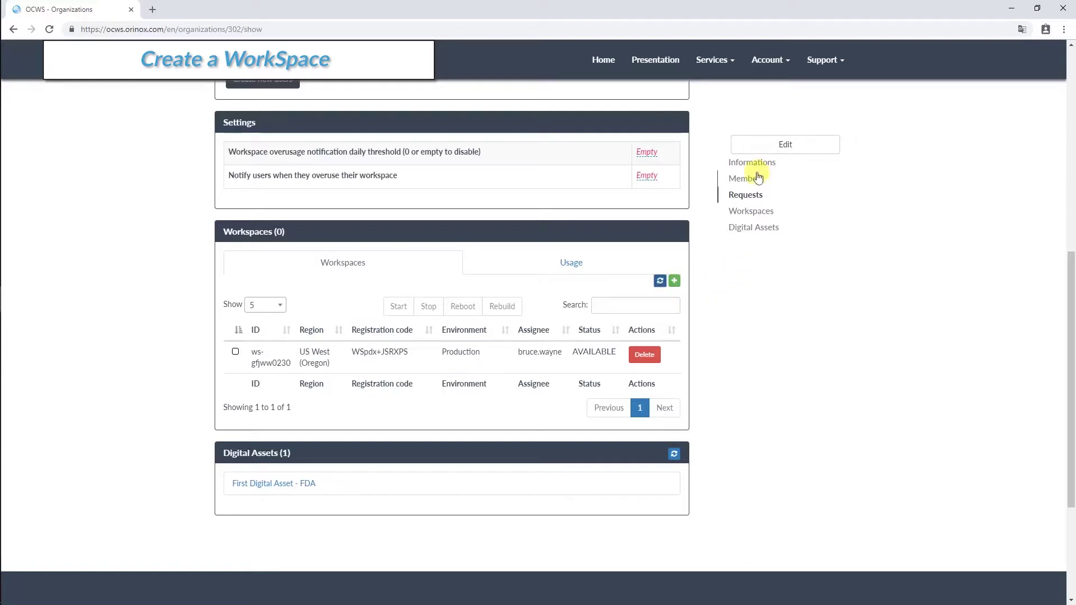
click(764, 59)
click(752, 114)
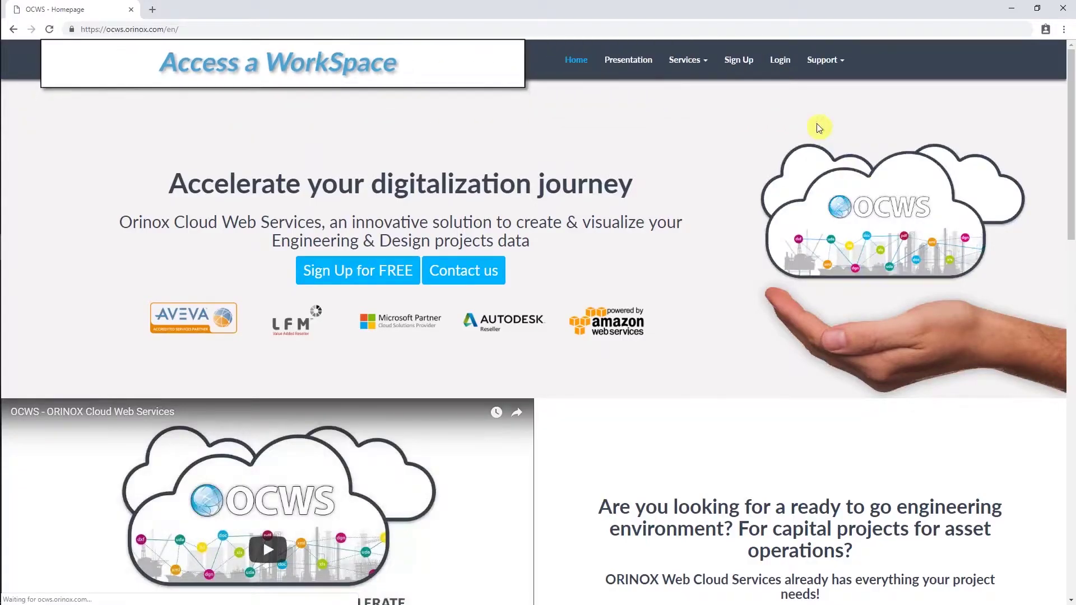
Log in to OCWS as the workspace's user with their username and password.
click(780, 60)
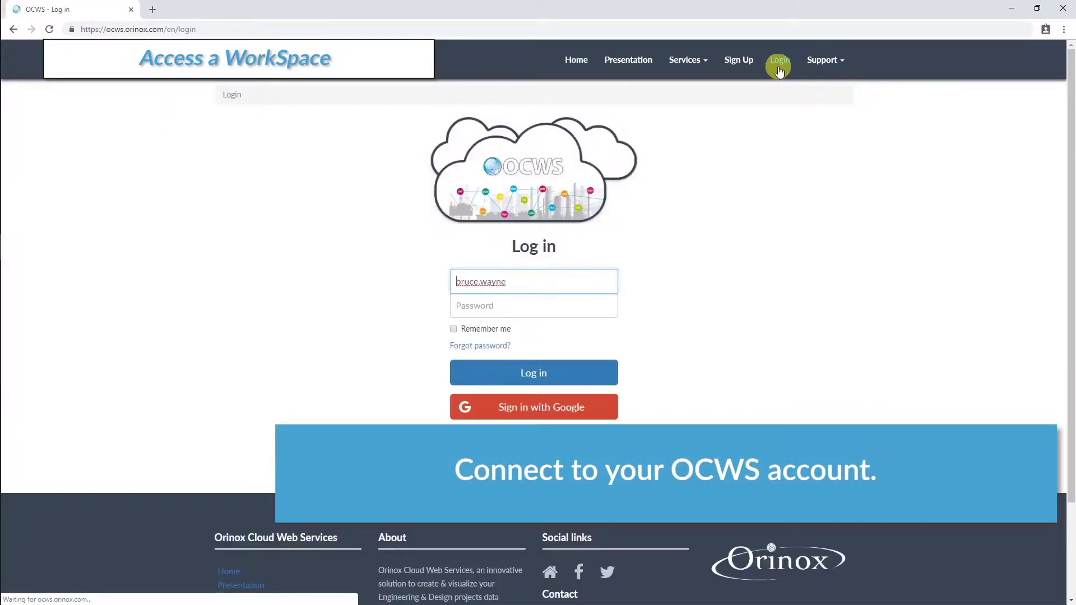
text(bruce.wayne)
drag(583, 276, 435, 284)
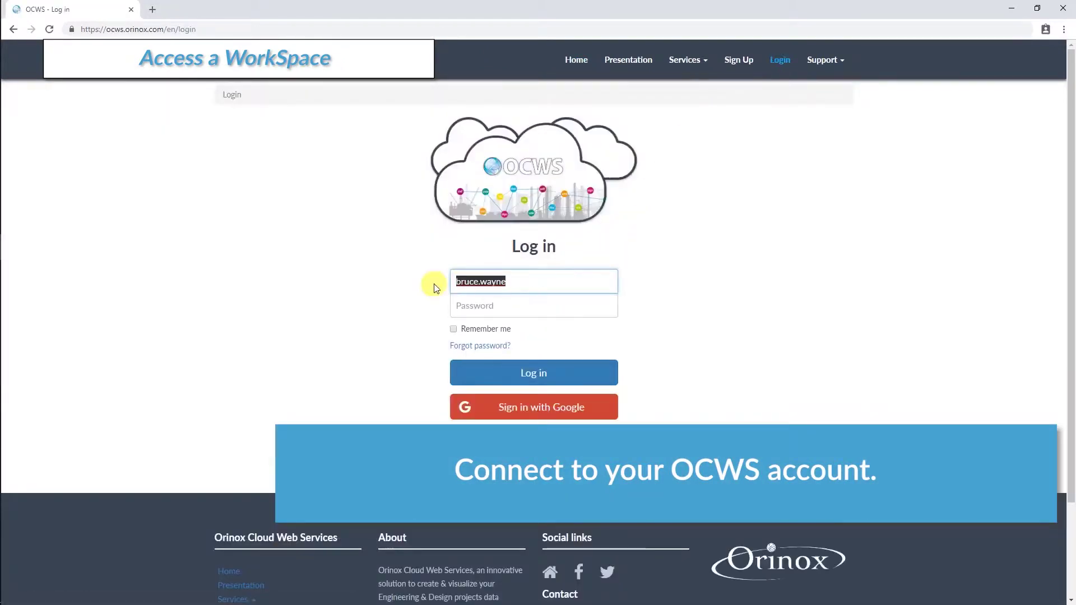
click(484, 304)
text(••)
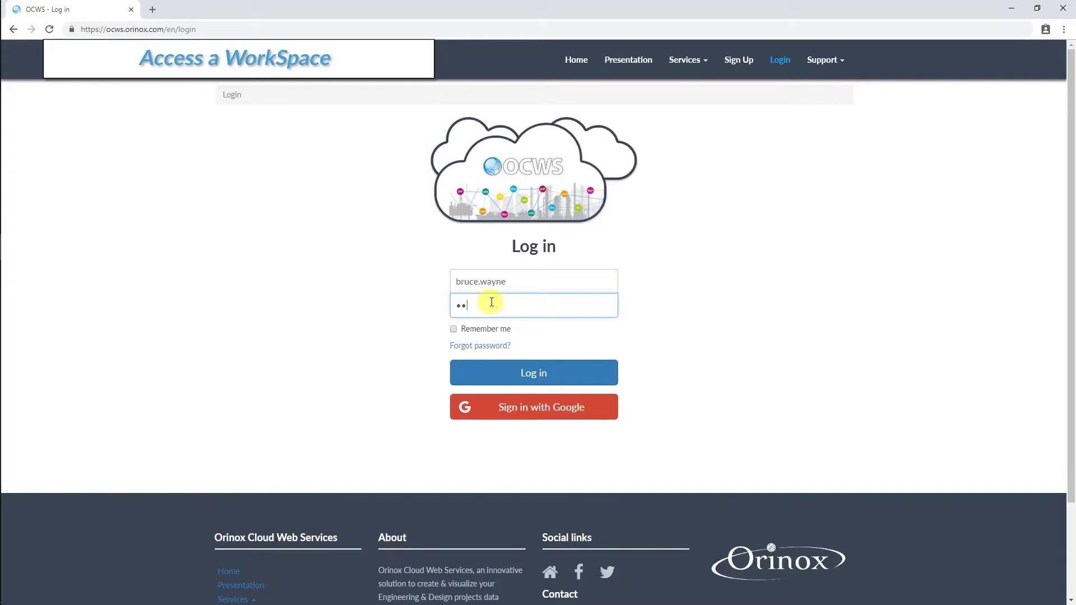
click(535, 371)
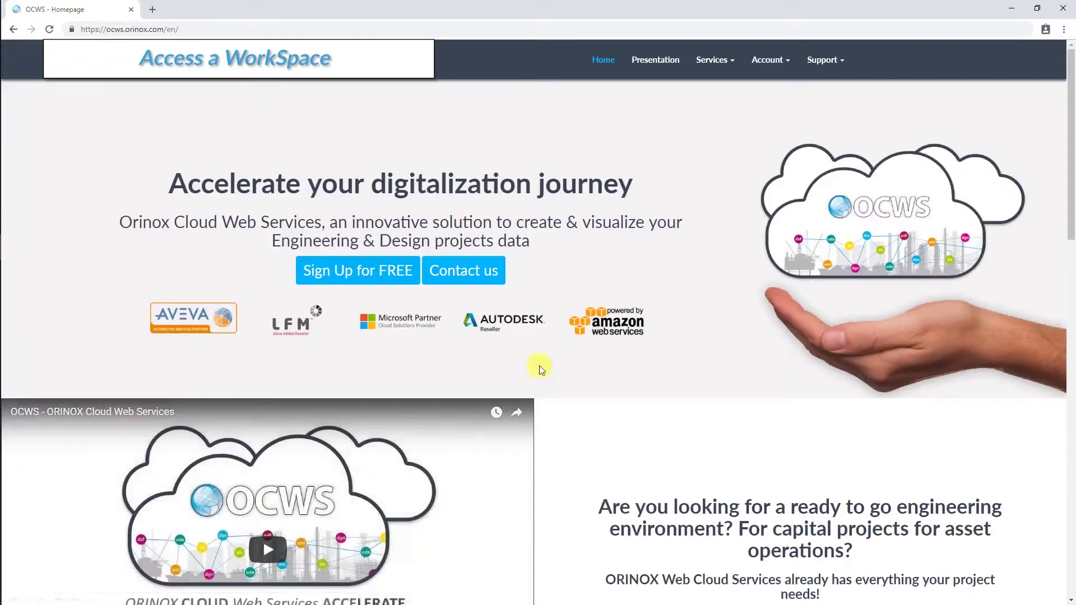
From the account profile, open the WorkSpaces Download Client App page.
click(754, 60)
click(758, 113)
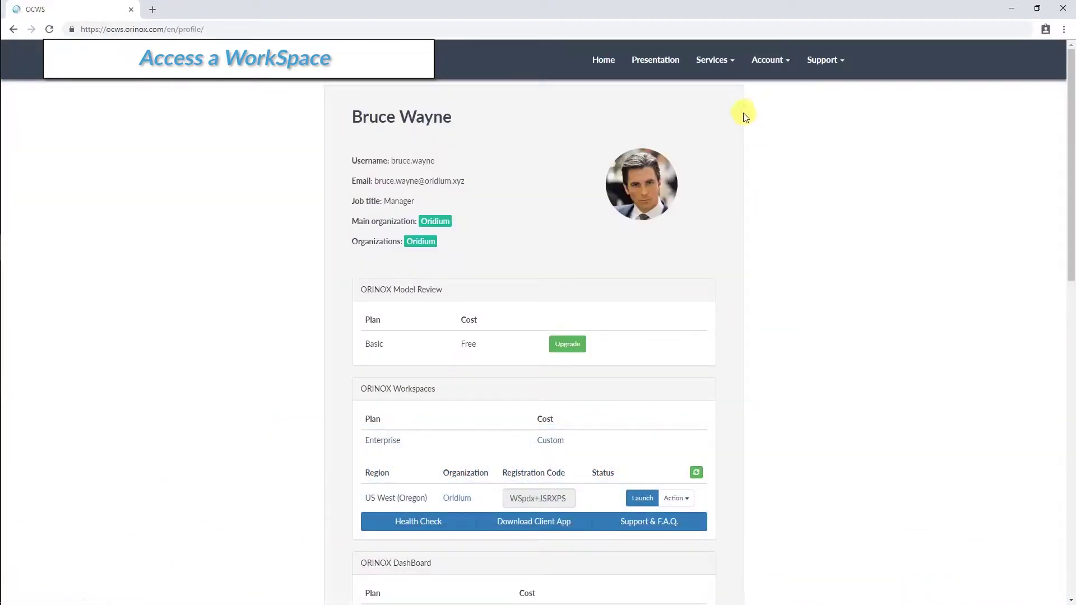
scroll(579, 372, down, 1)
click(560, 446)
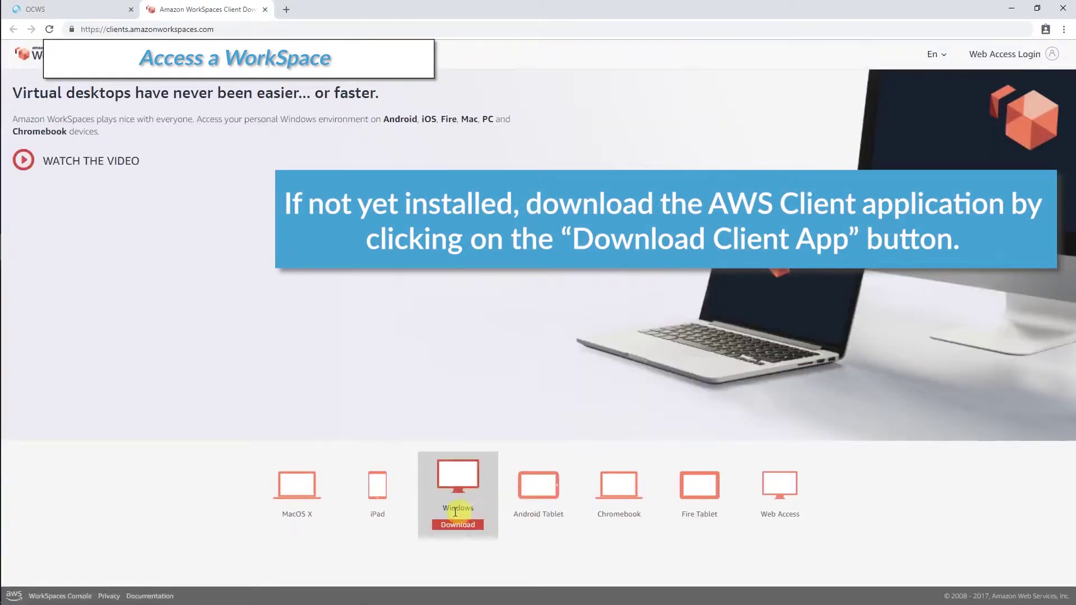
Install the Windows Amazon WorkSpaces client with default setup options, then close the download tab.
mouse_move(451, 530)
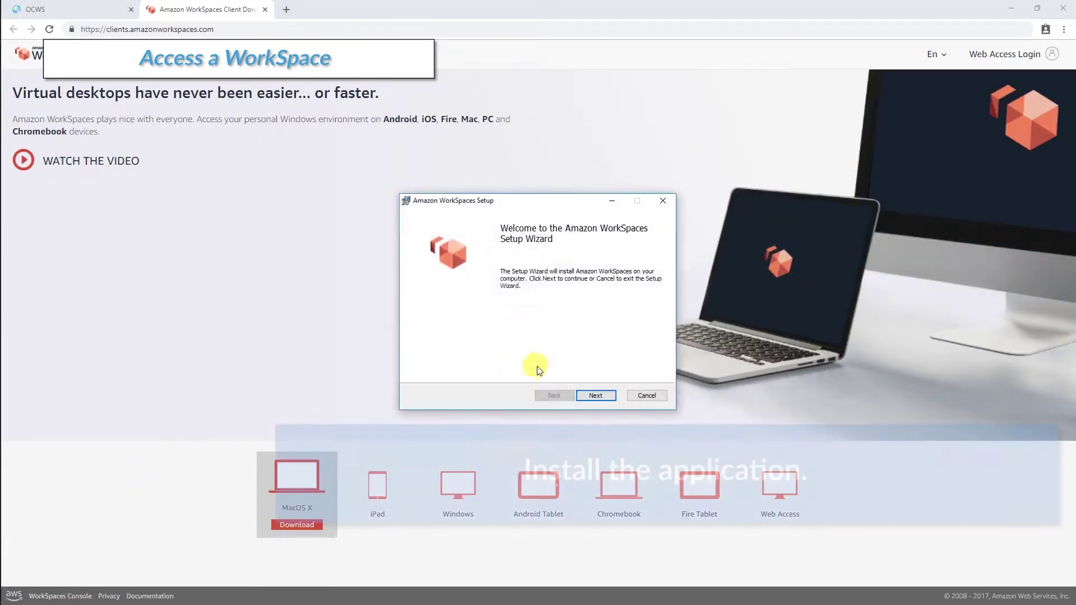
click(588, 395)
click(589, 395)
click(589, 395)
click(588, 396)
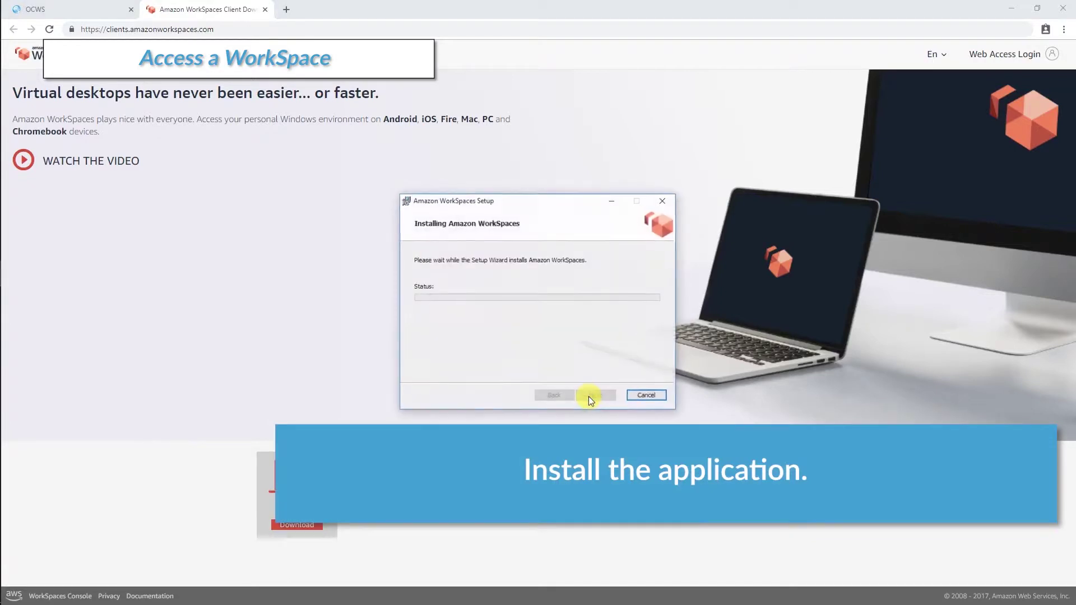
click(597, 393)
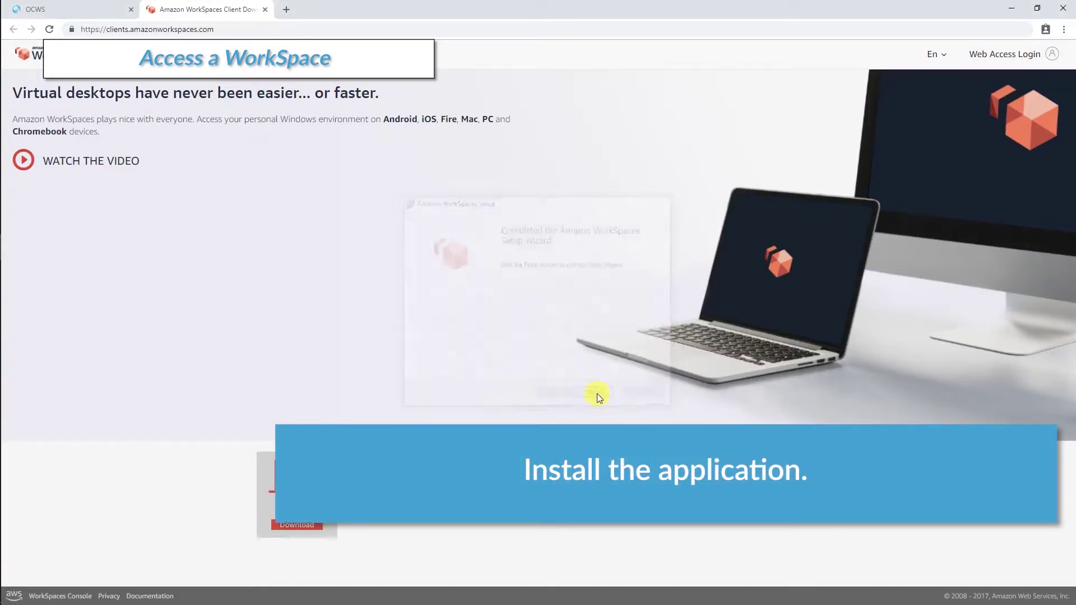
click(265, 10)
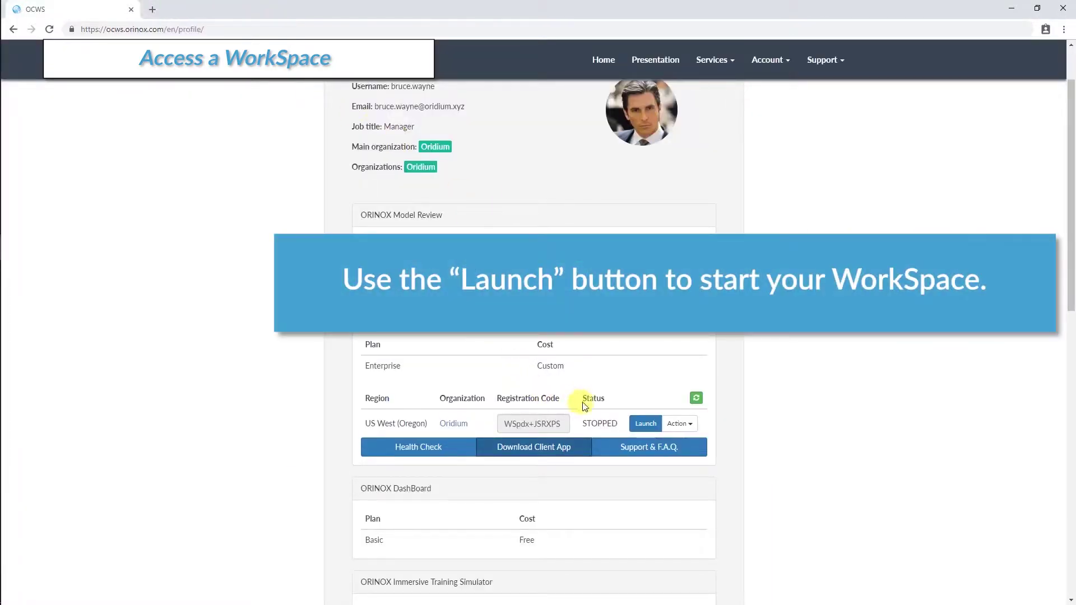
Launch the Oregon workspace in the WorkSpaces app and sign in without remembering credentials.
click(645, 424)
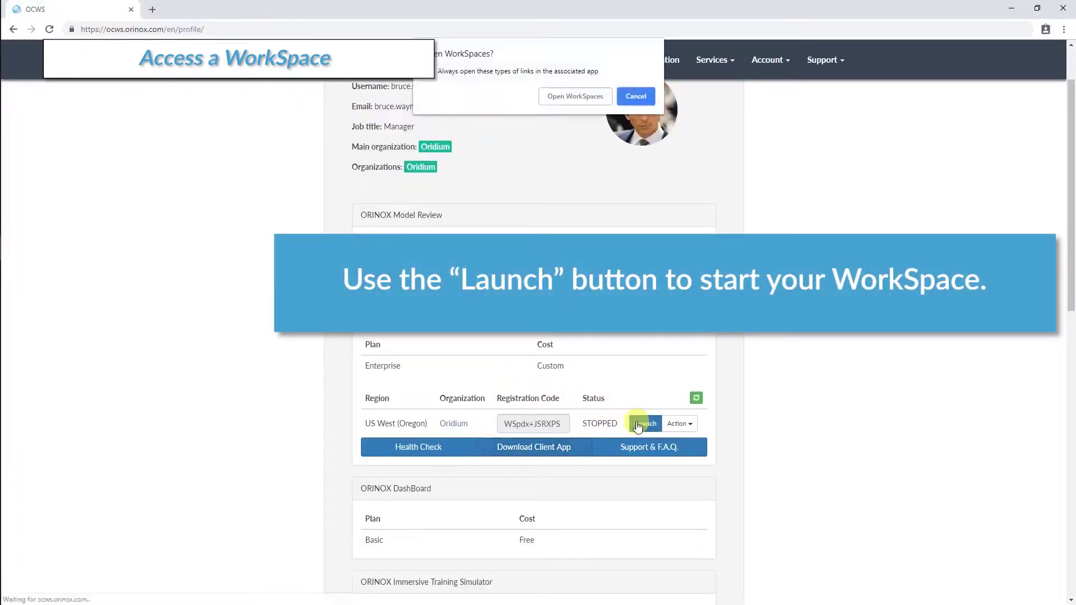
click(566, 96)
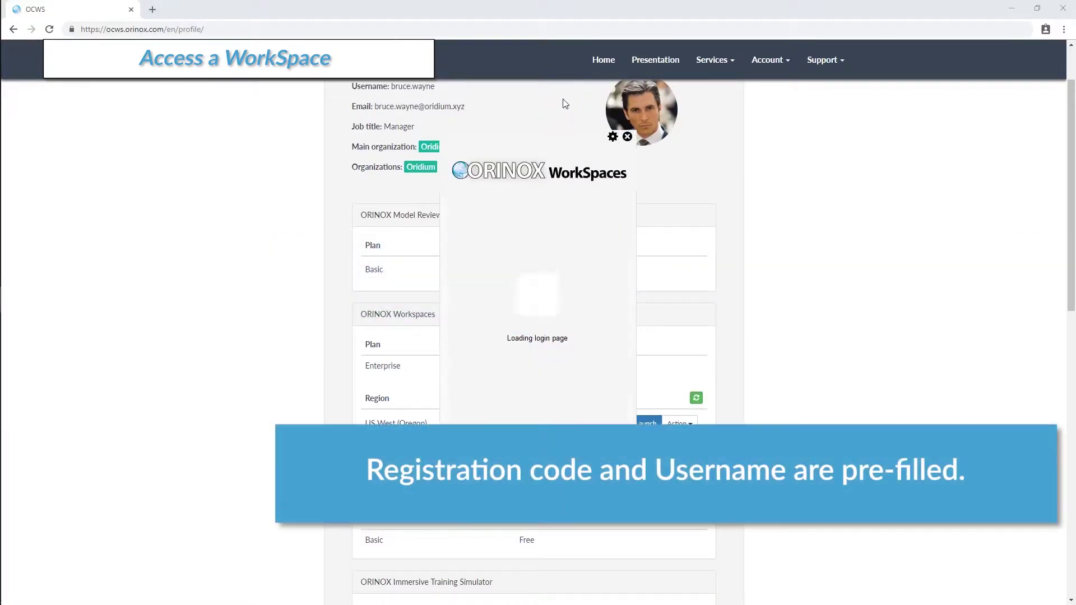
click(526, 271)
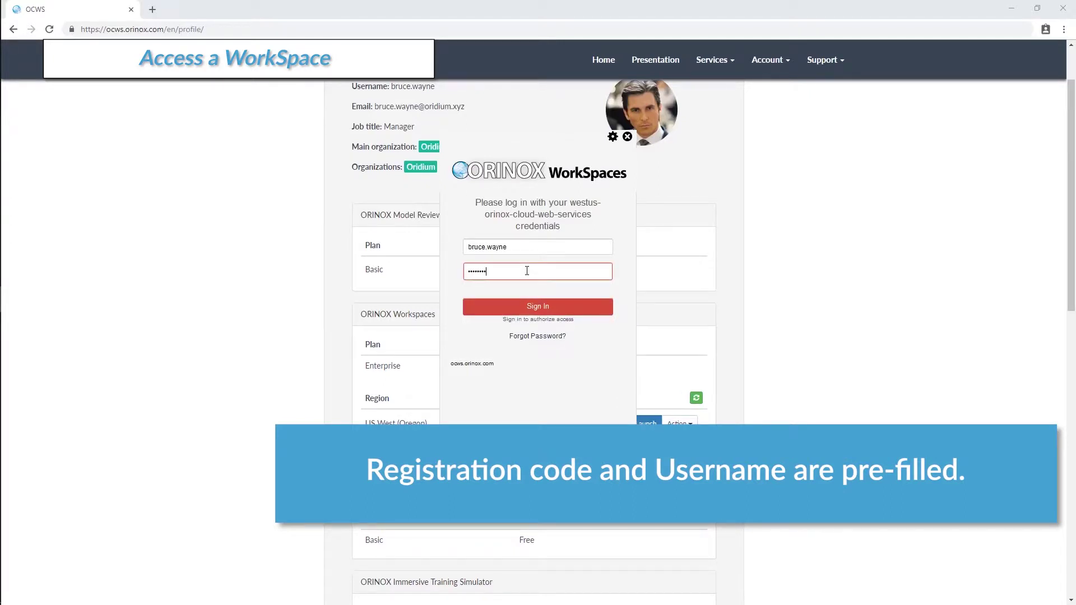
click(522, 308)
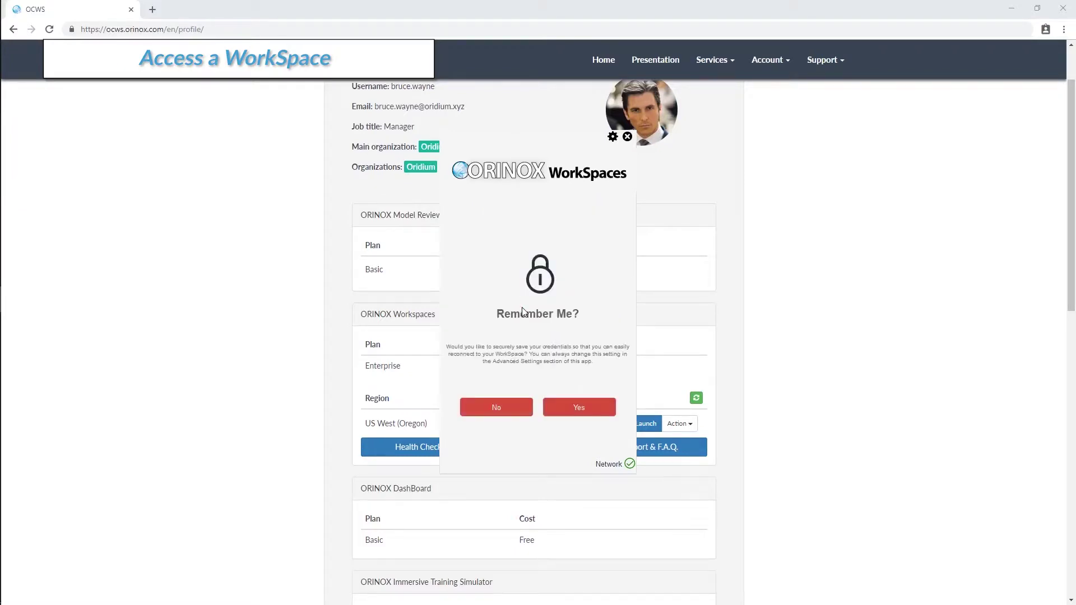
click(508, 407)
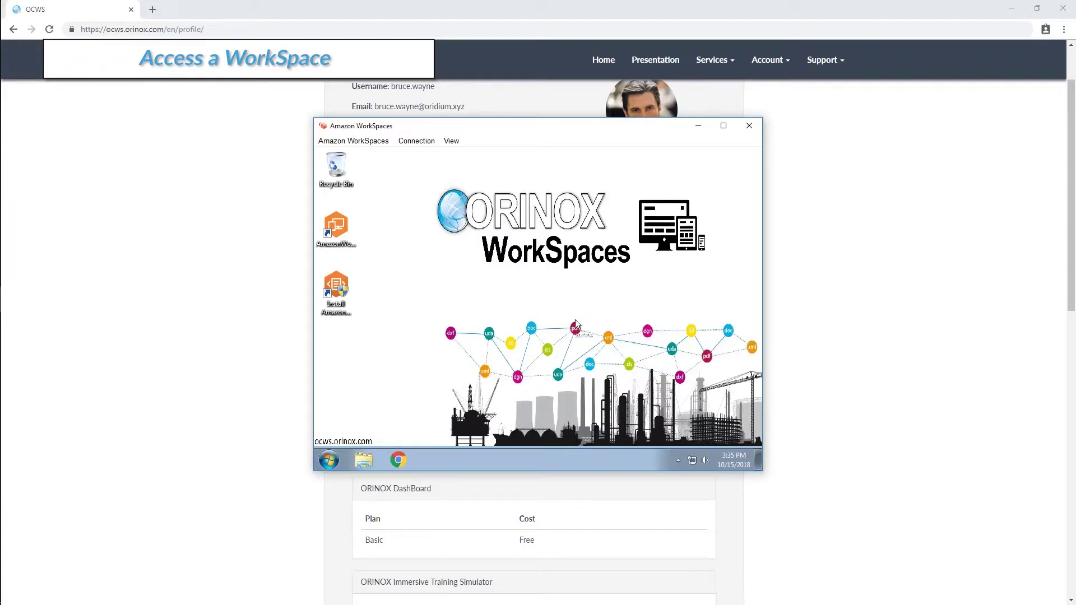
Maximize the remote desktop and browse to OCWS Oregon (Z:) > ORD > ORD-FDA in Explorer.
click(722, 125)
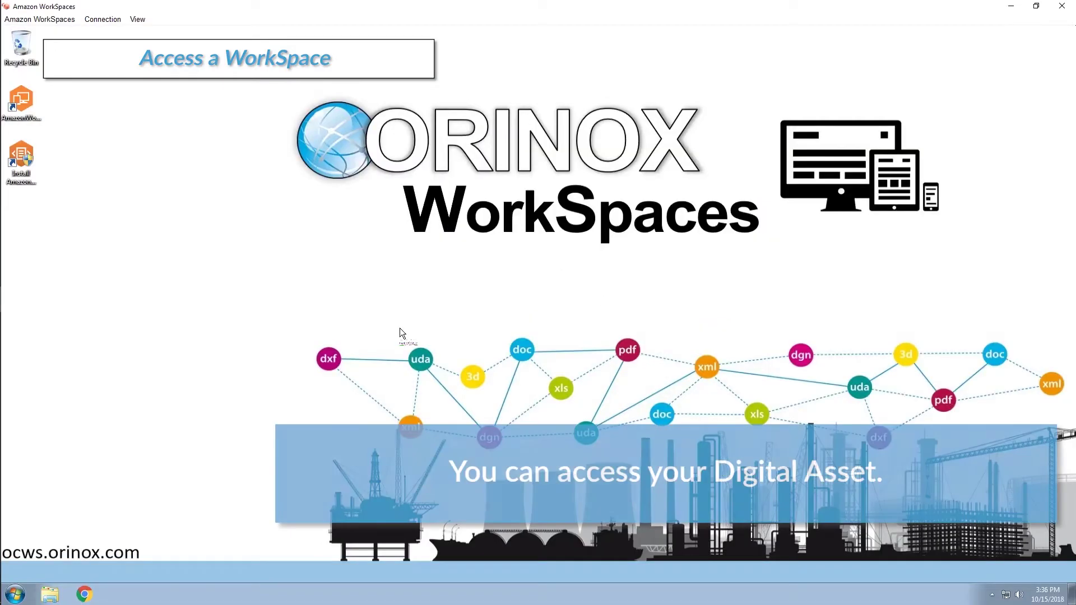
click(48, 596)
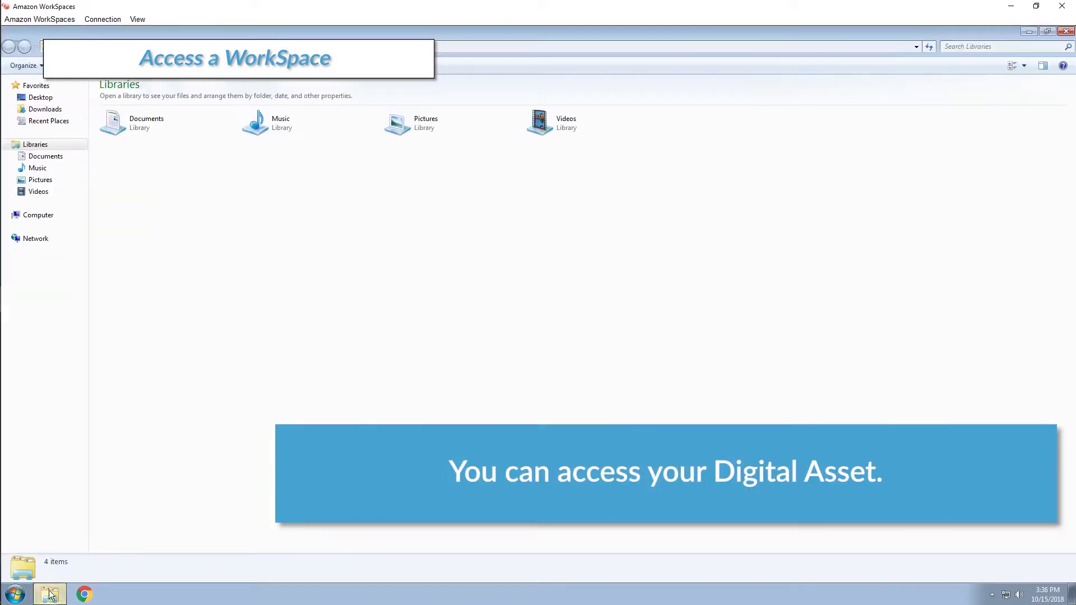
click(39, 215)
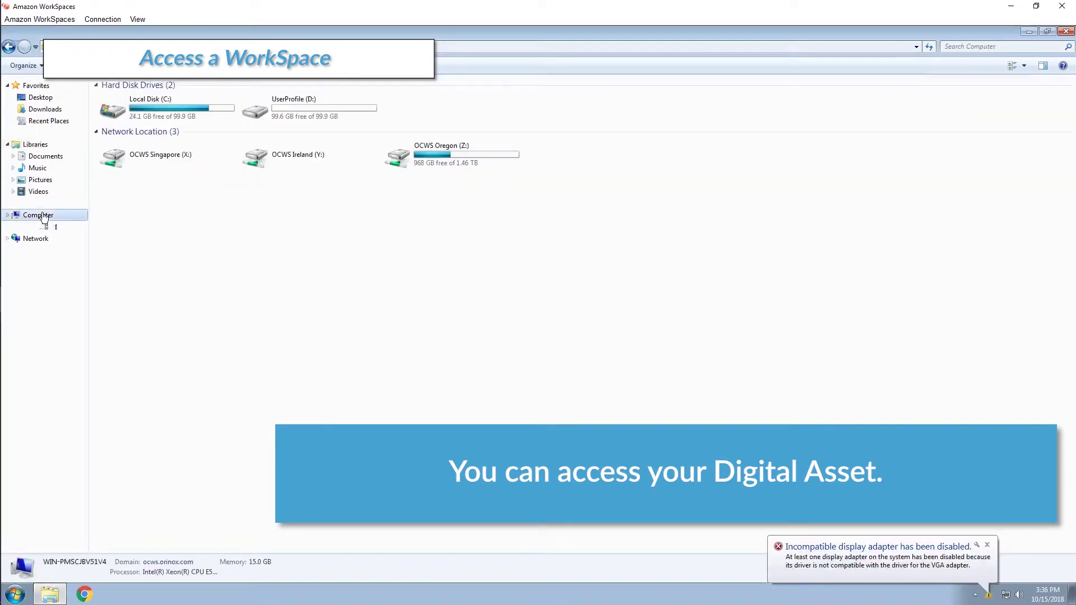
double_click(440, 165)
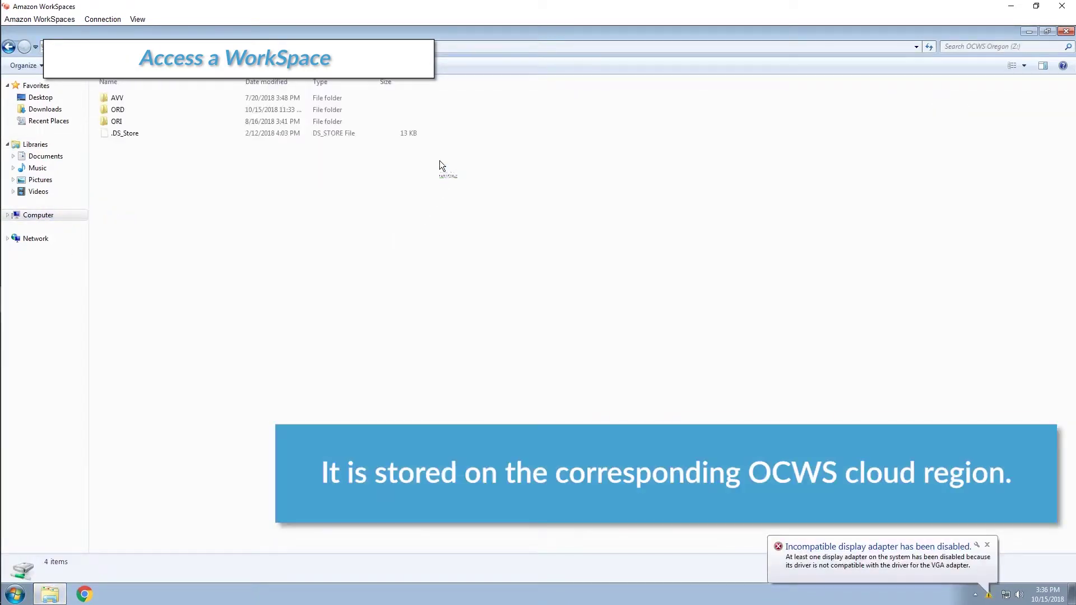
double_click(153, 110)
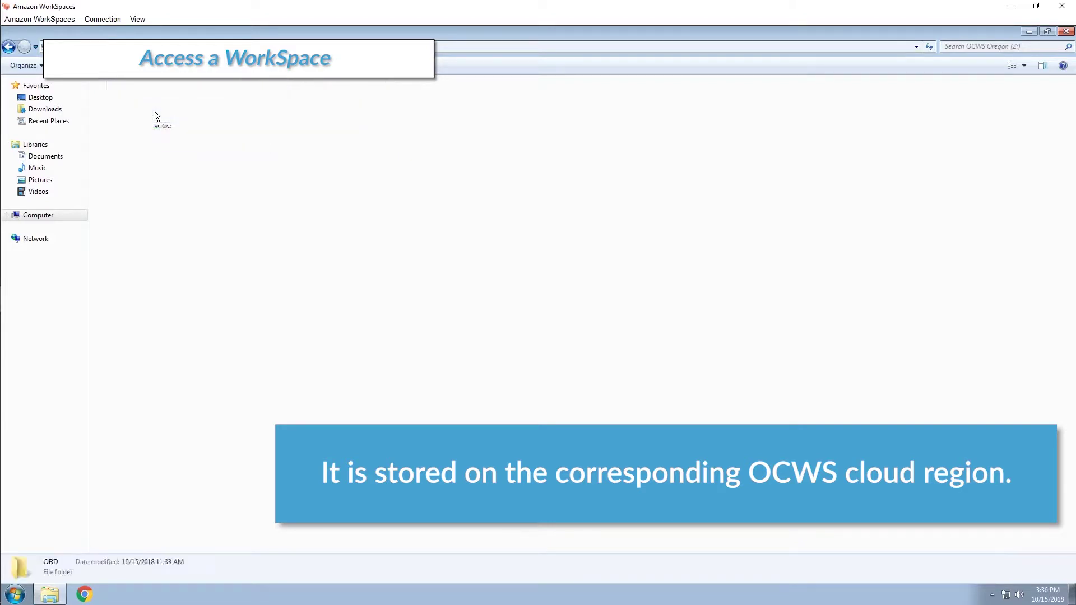
double_click(153, 95)
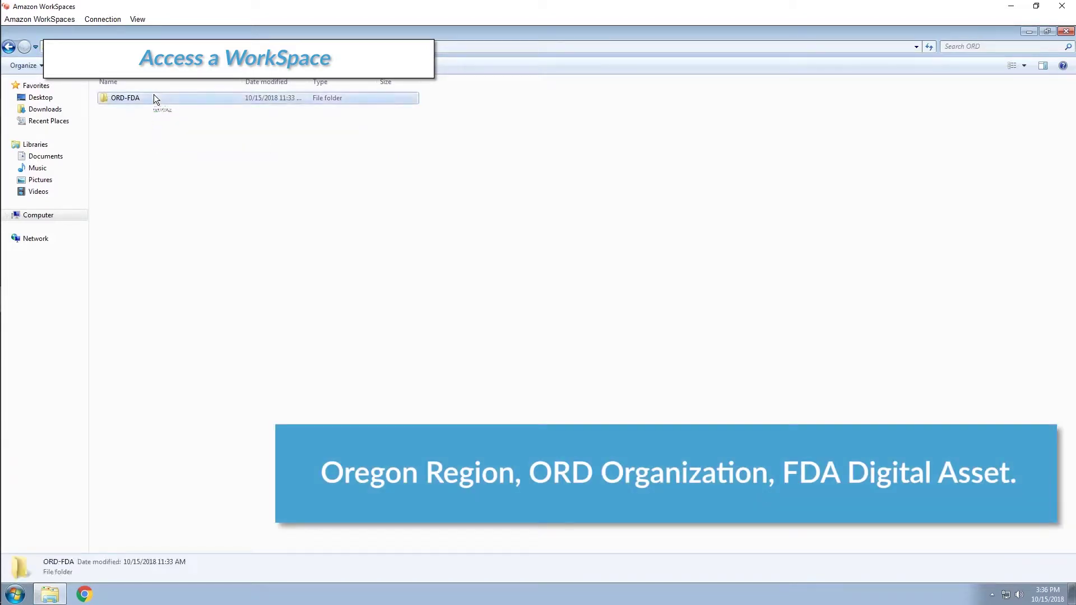
Create a new text document named DATA in the ORD-FDA folder.
right_click(270, 219)
mouse_move(324, 337)
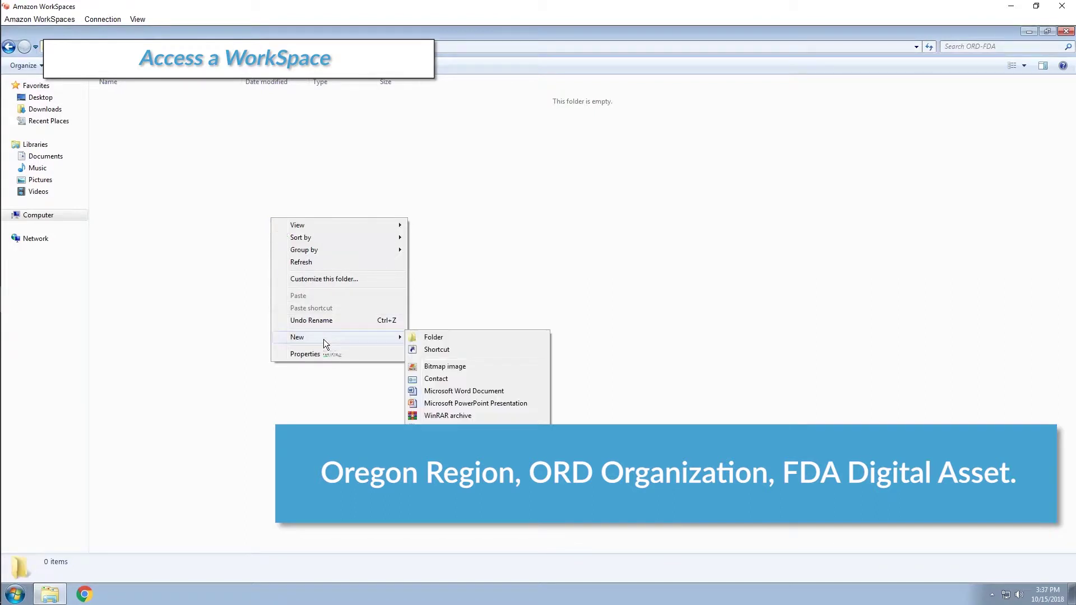
click(448, 428)
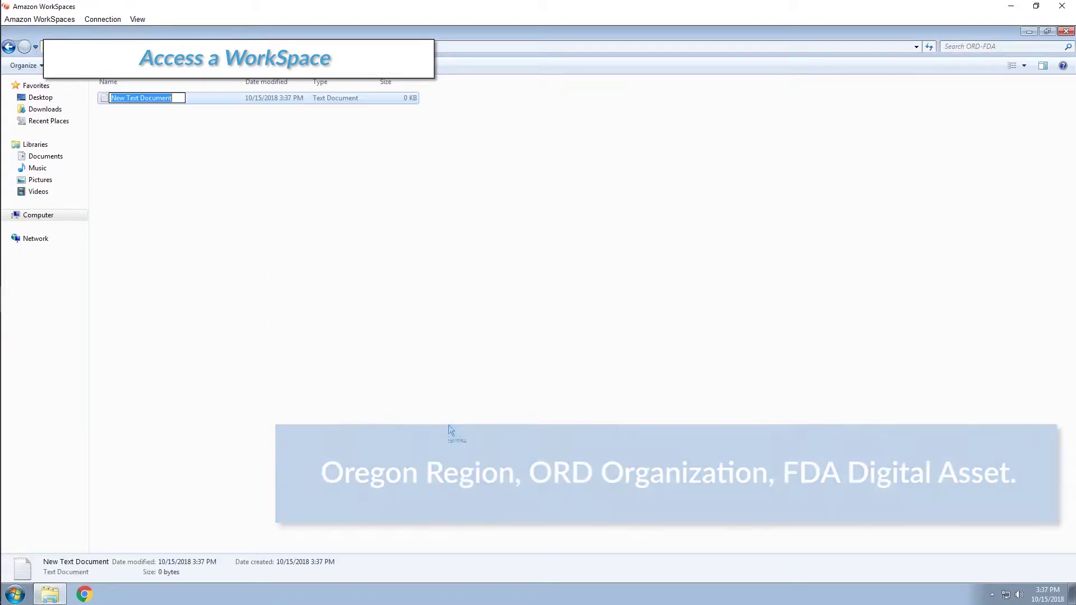
text(DATA)
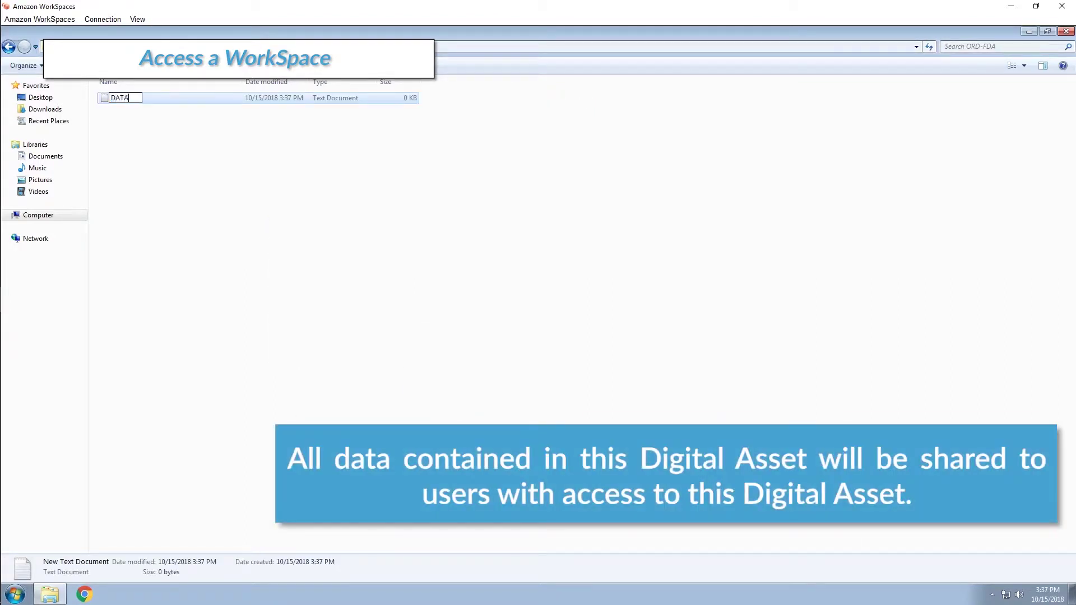
key(Return)
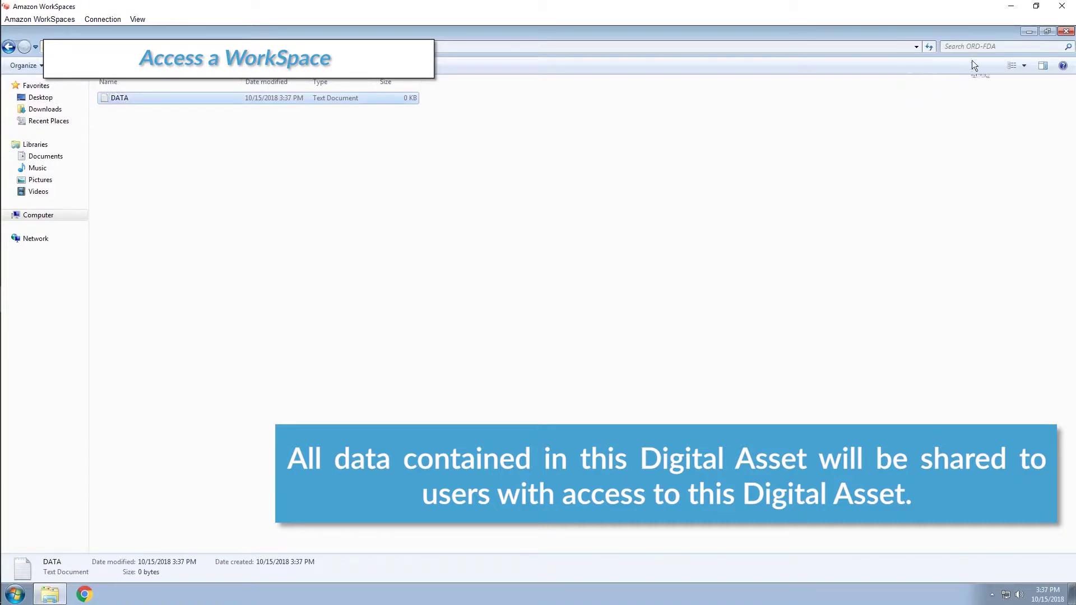
Close Explorer and expand the AVEVA folder under Start > All Programs.
click(1066, 31)
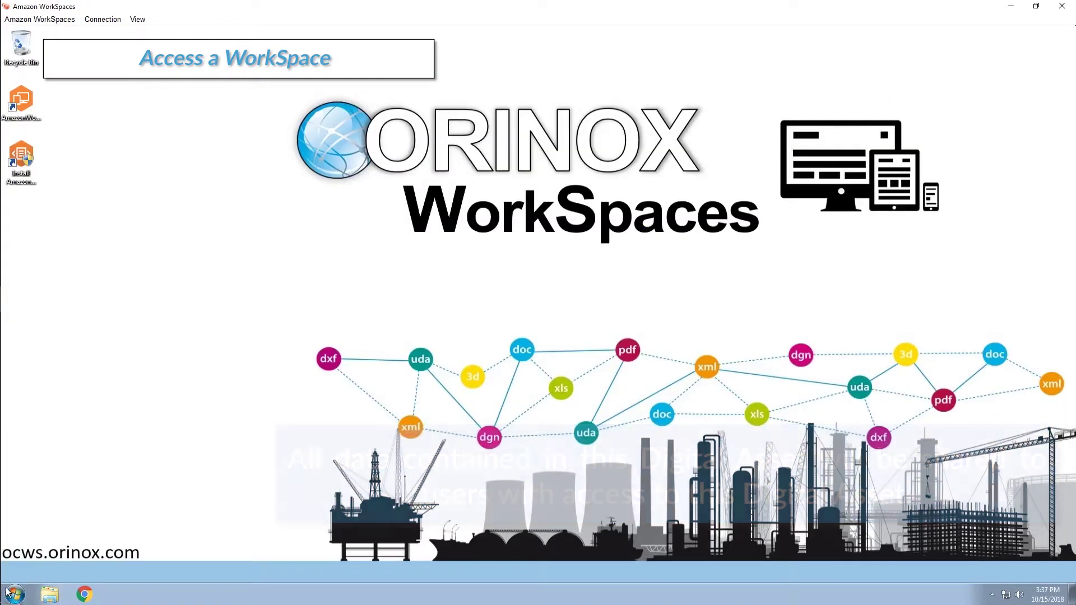
click(14, 594)
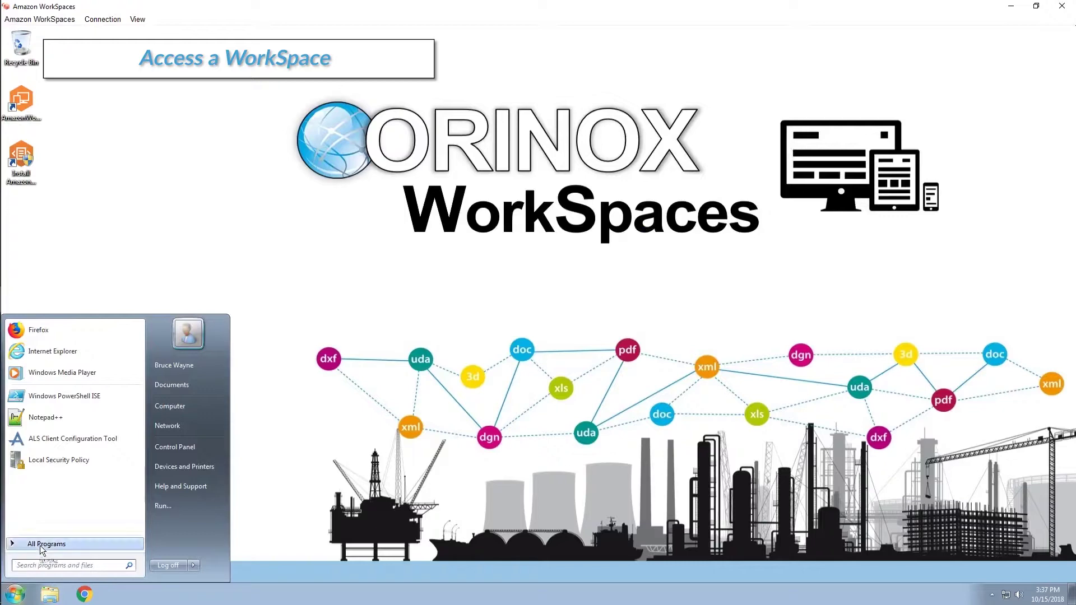
click(45, 543)
click(50, 474)
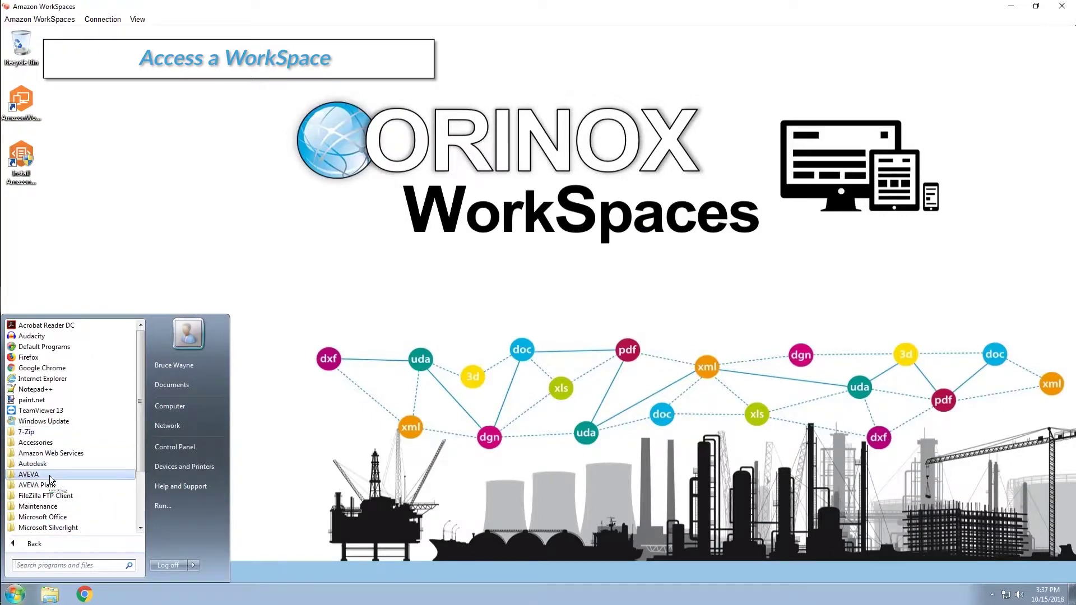
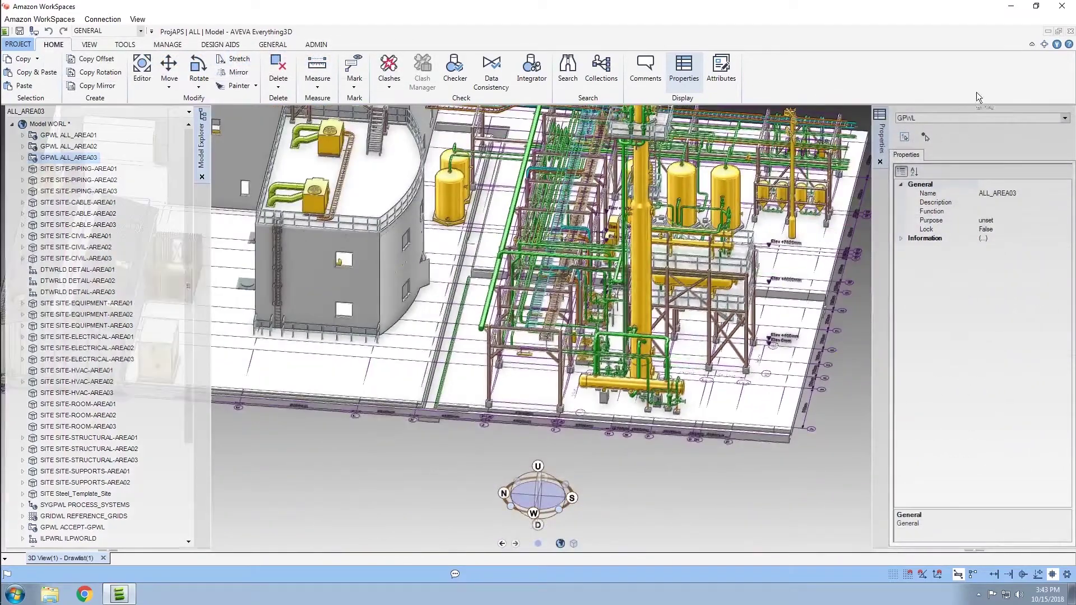
Leave the model to exit AVEVA Everything3D, then shut down the WorkSpace.
key(alt+F4)
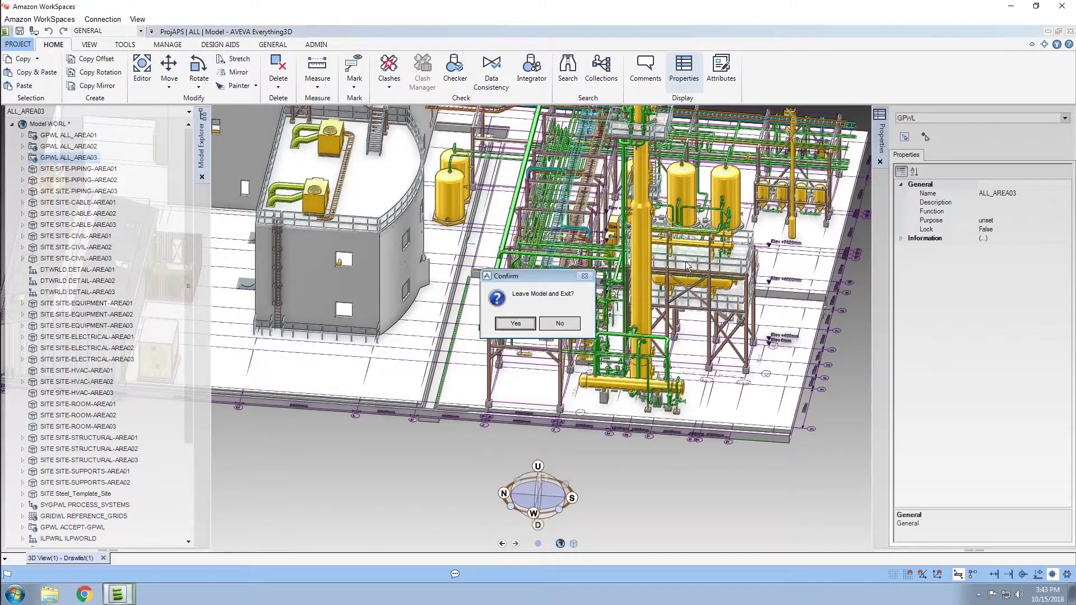
click(516, 323)
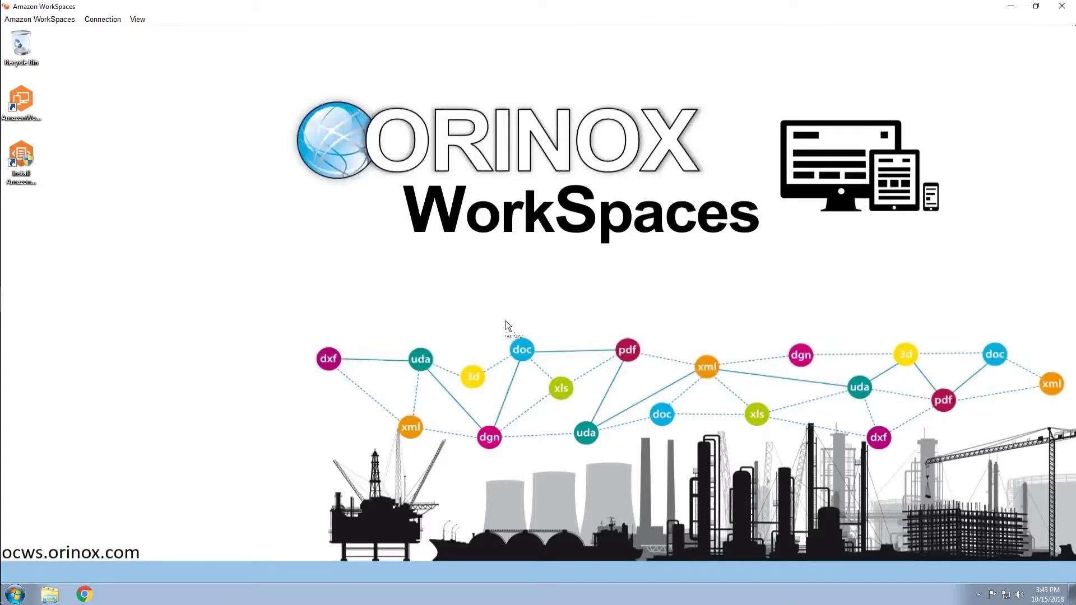
click(15, 594)
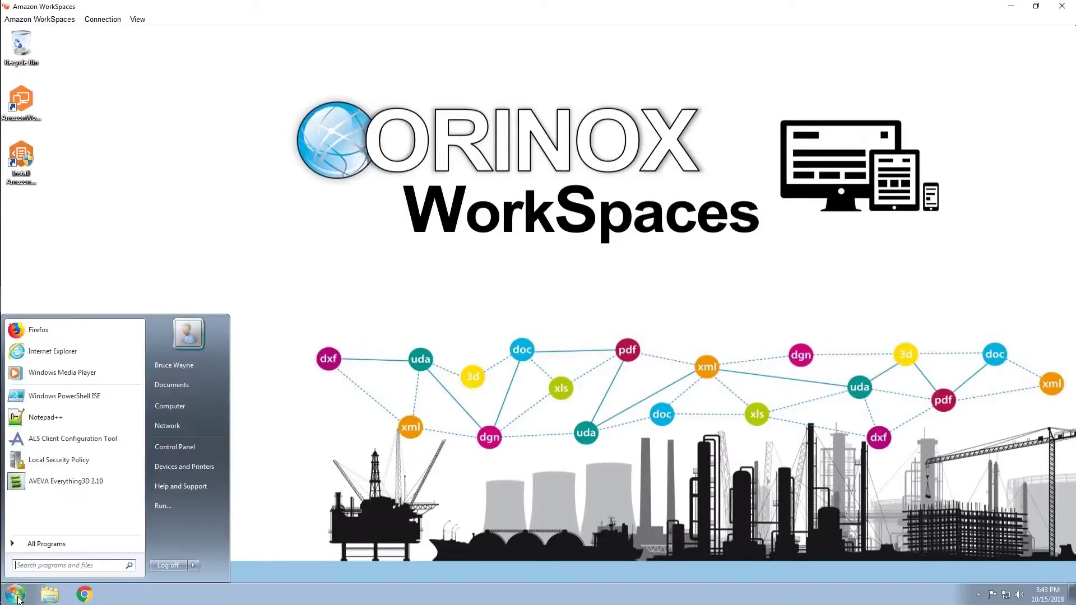
click(193, 566)
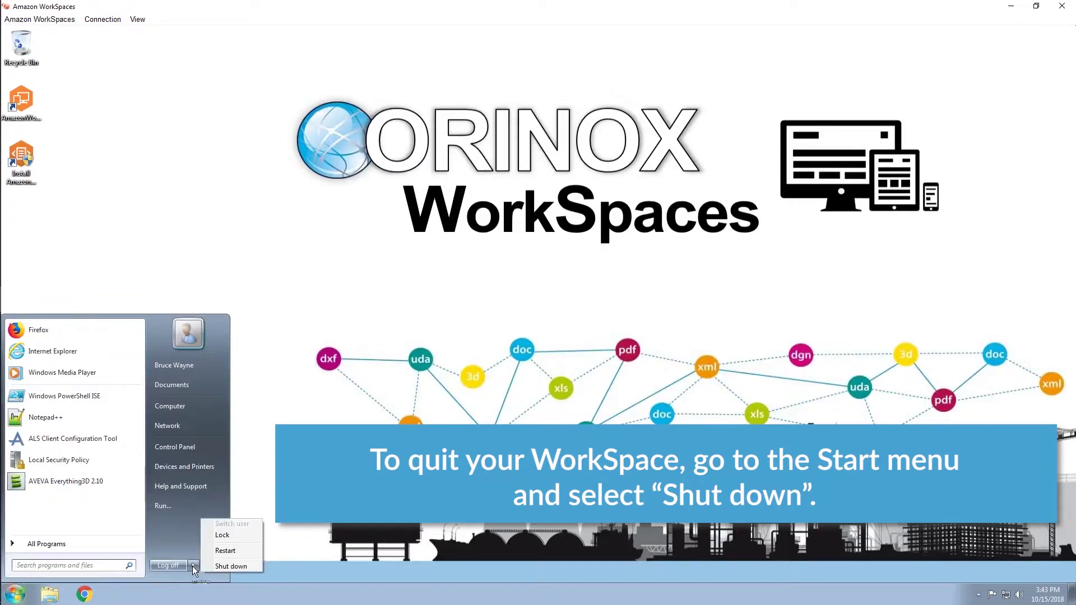
click(234, 564)
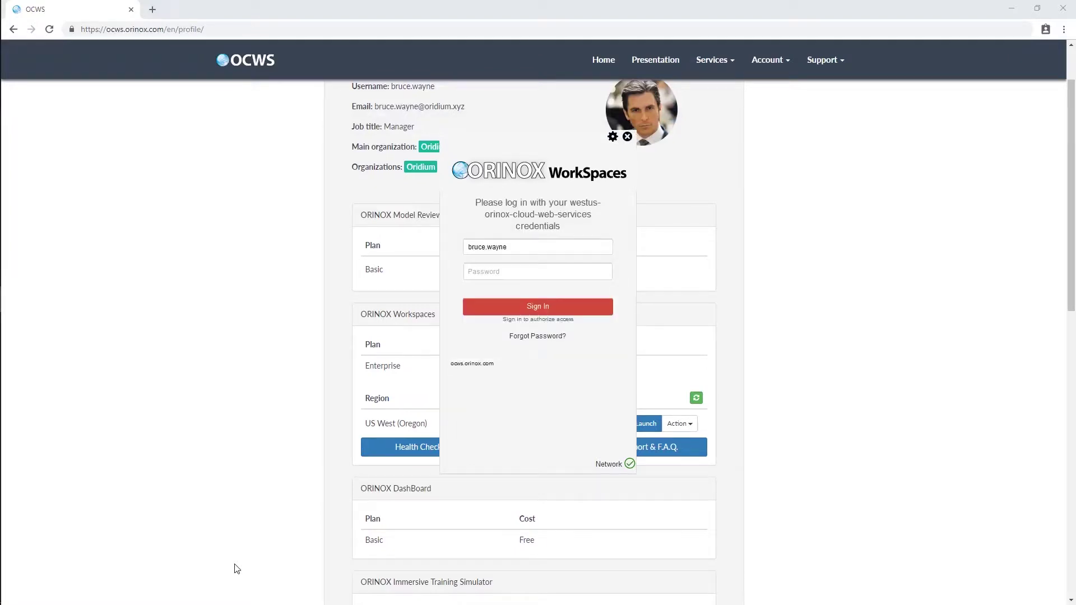
Start an OCWS sign-up with the new user's first and last name, username, e-mail and password.
click(627, 138)
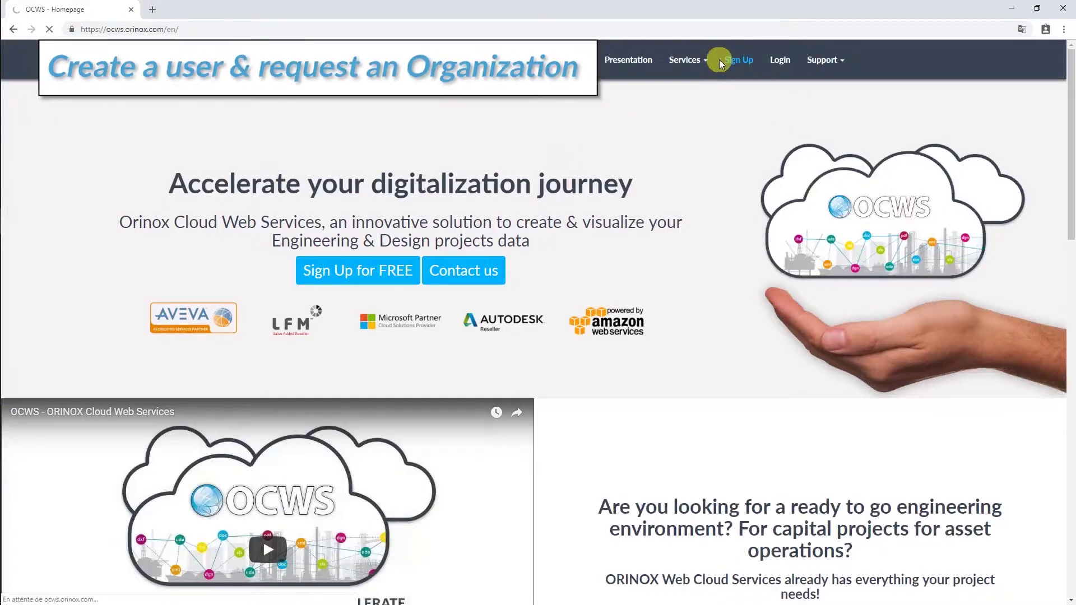
click(720, 67)
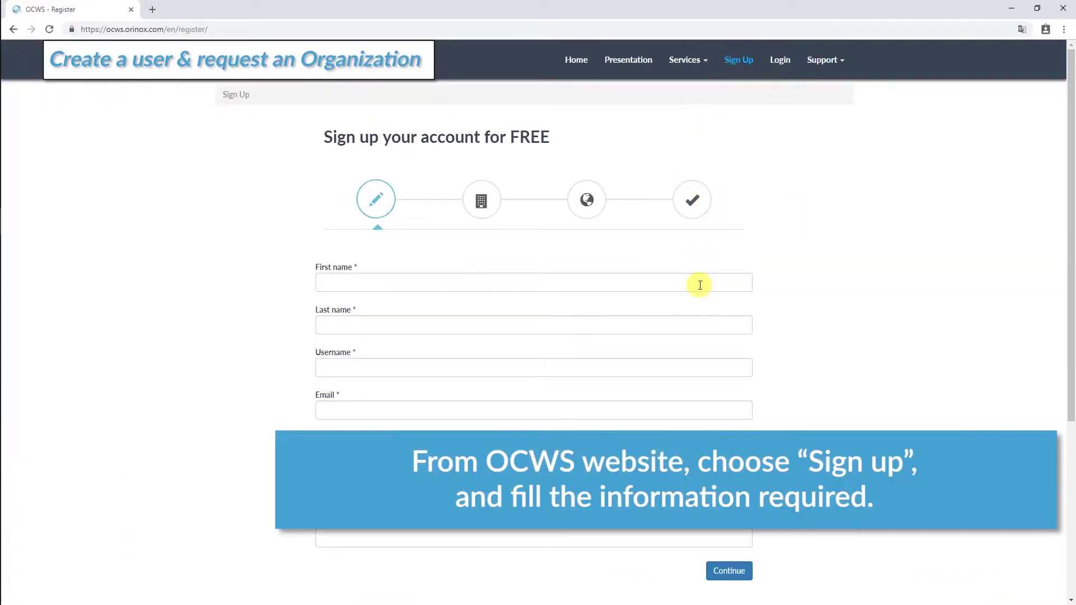
click(700, 285)
text(Clark)
scroll(690, 269, down, 1)
click(683, 254)
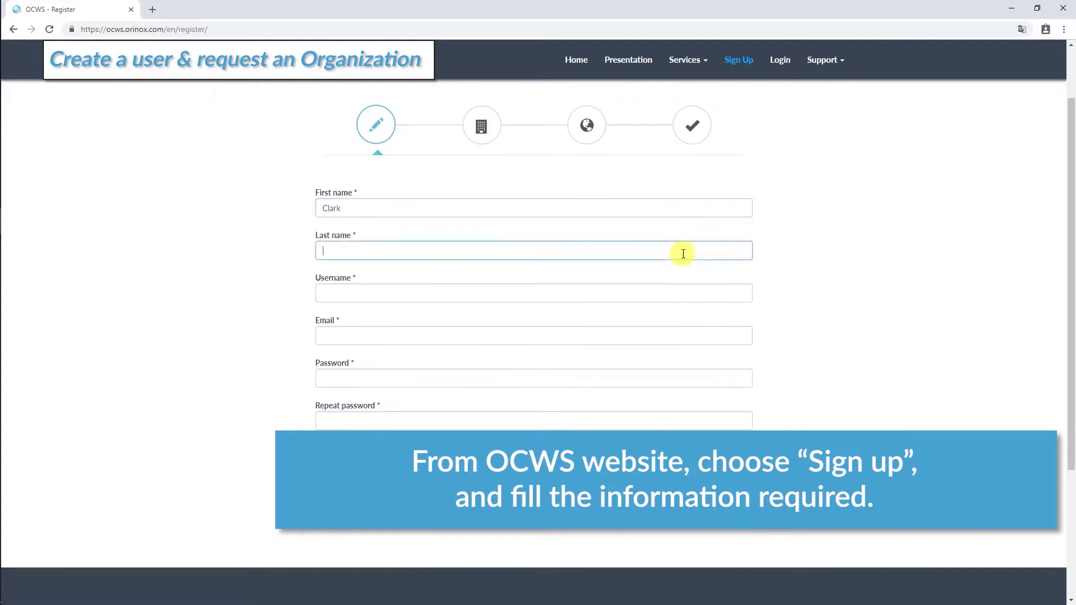
text(Kent)
click(690, 294)
text(clark.)
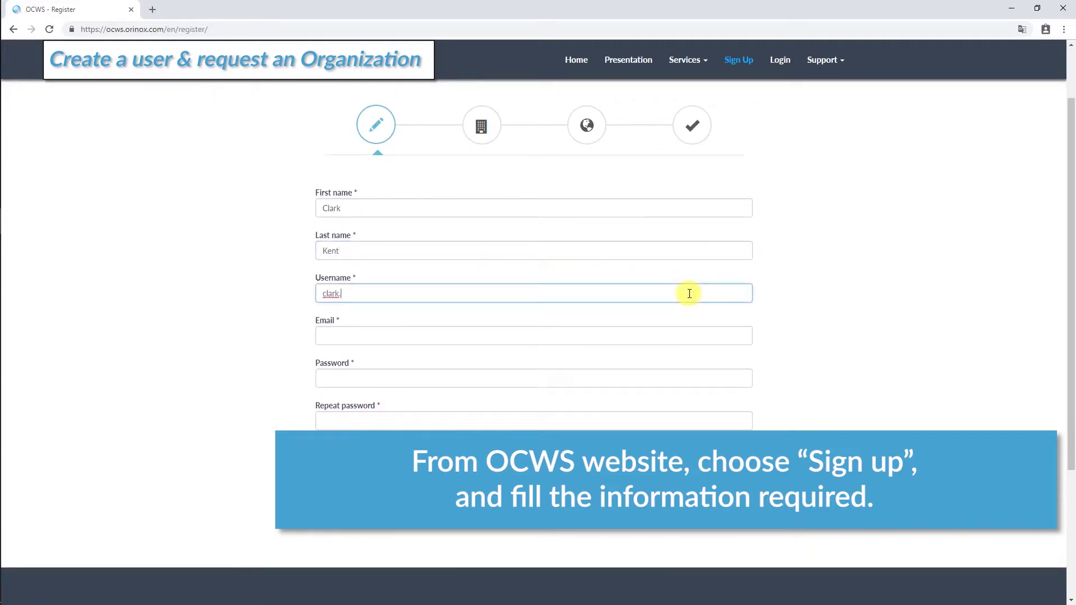
text(kent)
click(665, 333)
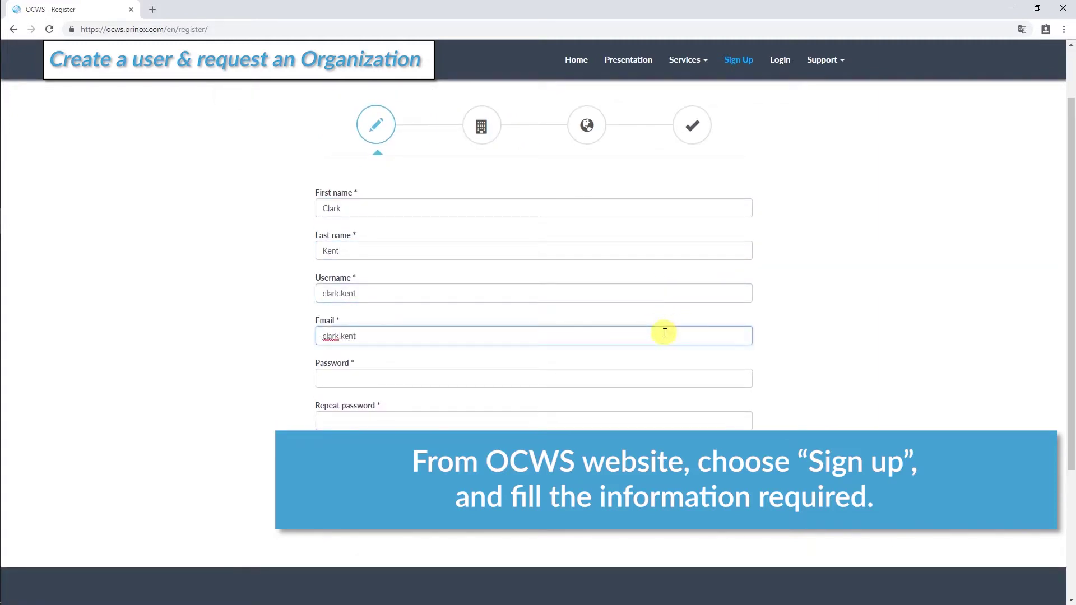
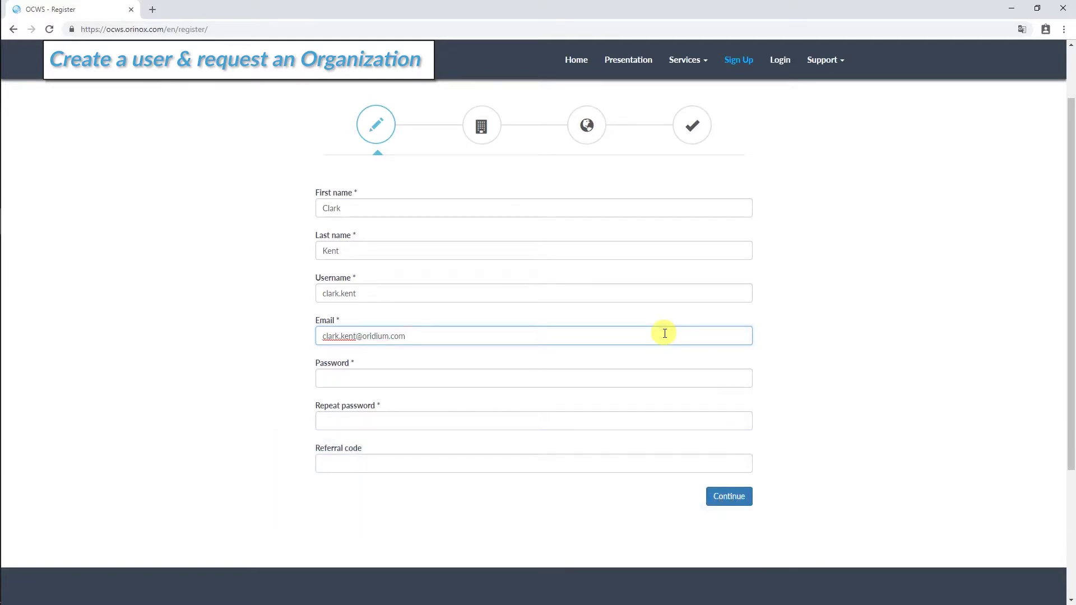
click(648, 375)
click(646, 427)
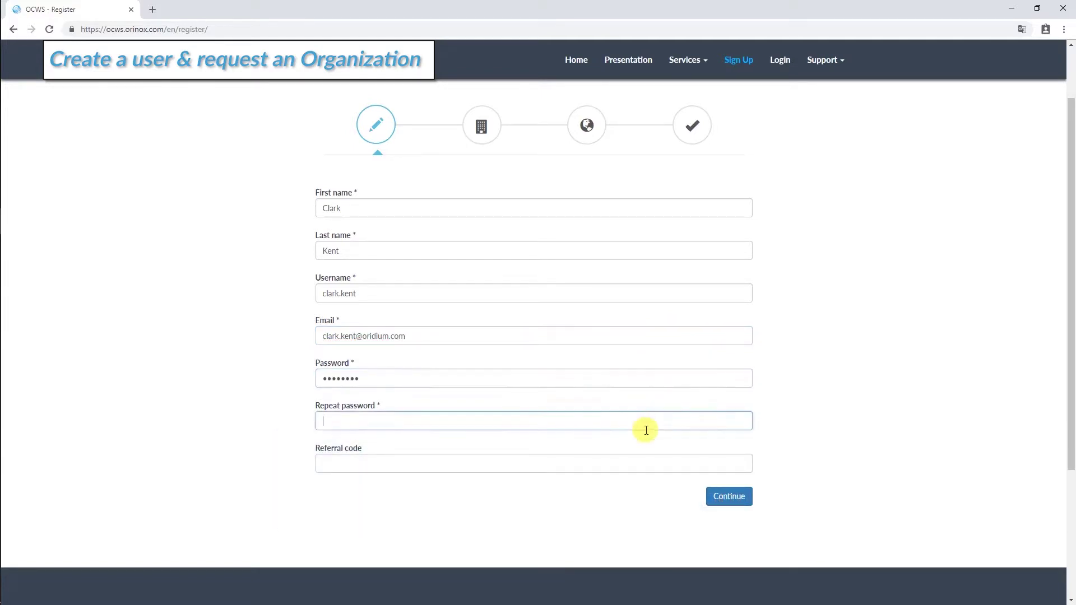
Enter organization Oridium and job title Manager on the sign-up form.
click(717, 495)
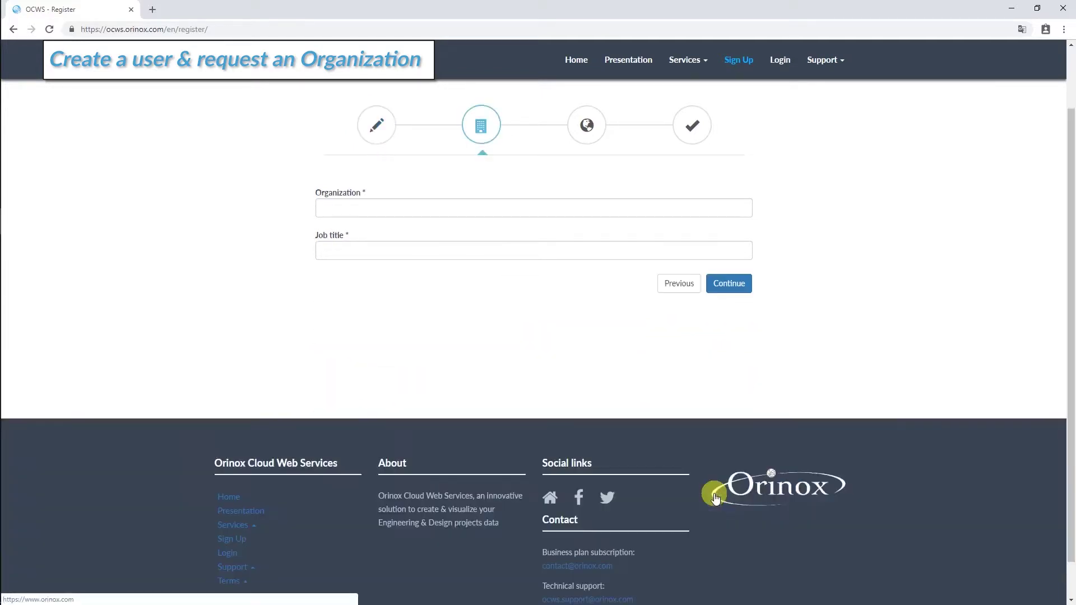
click(577, 209)
text(Oridium)
click(570, 254)
text(Manag)
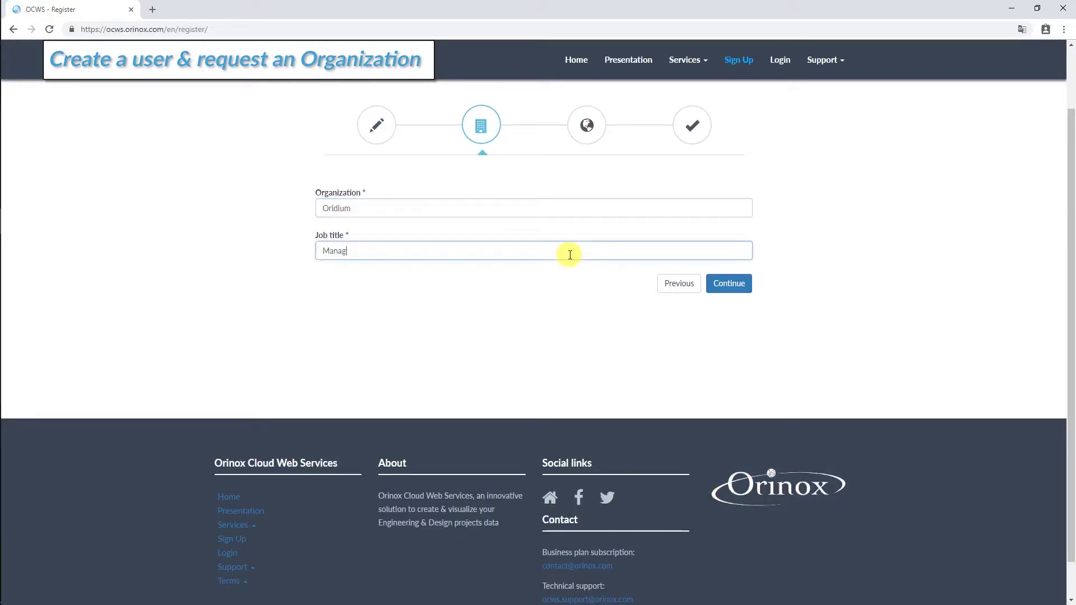
text(er)
click(728, 283)
Choose United States as the country, accept the OCWS Terms and register the account.
click(650, 212)
key(u)
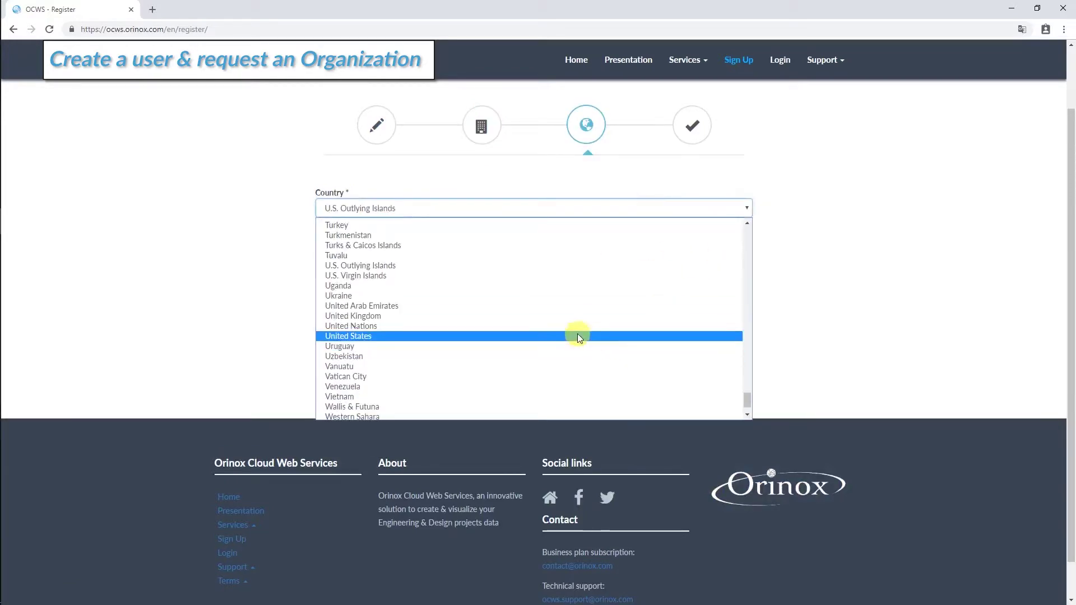
click(577, 335)
click(720, 248)
drag(745, 213, 744, 437)
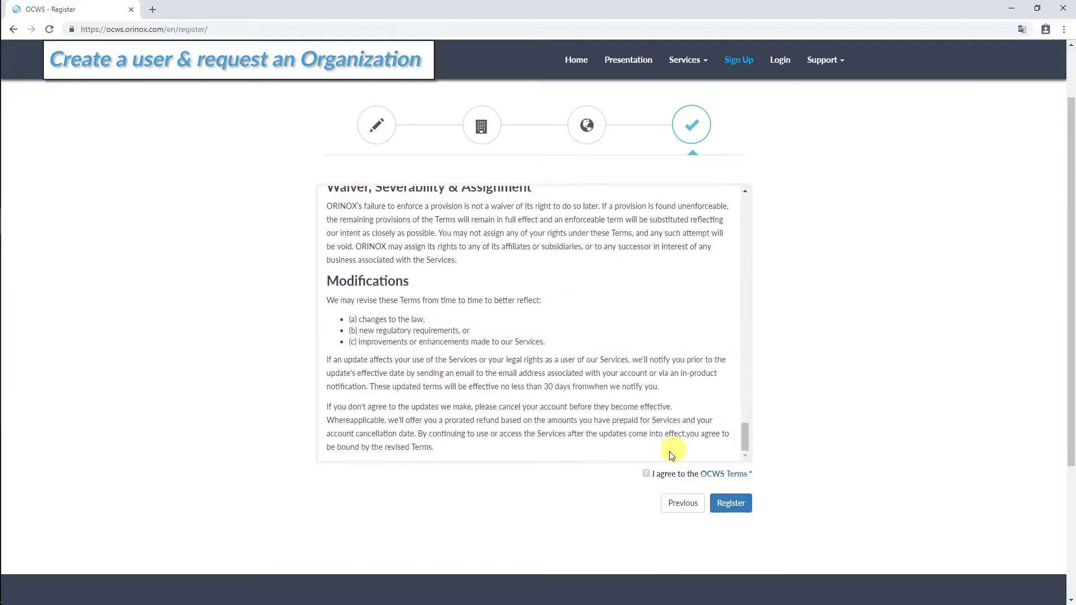
click(646, 473)
click(722, 505)
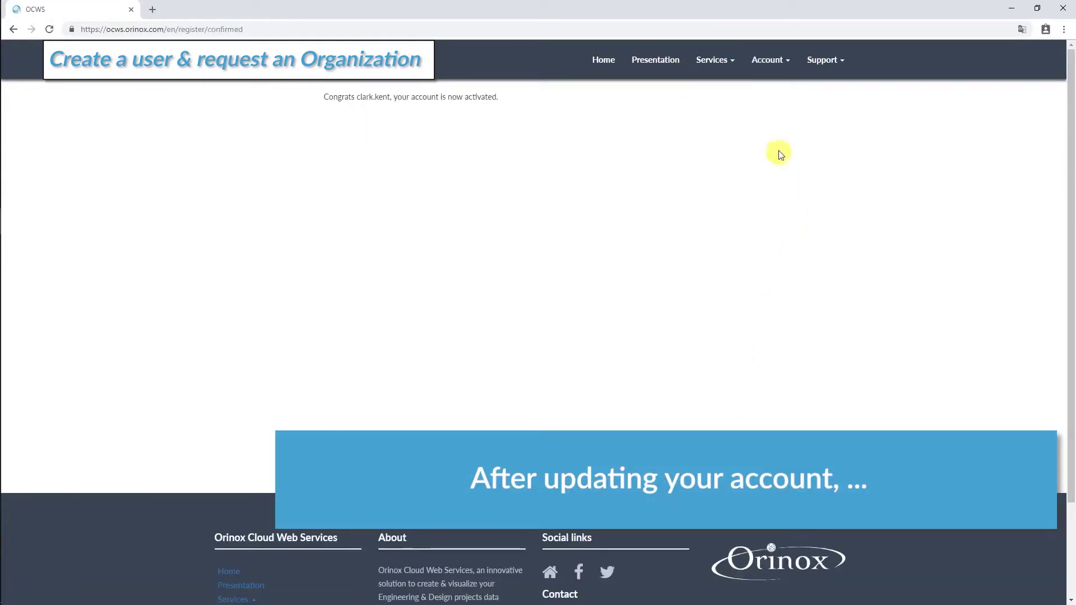
Open the new user's own profile for editing.
click(773, 60)
click(773, 114)
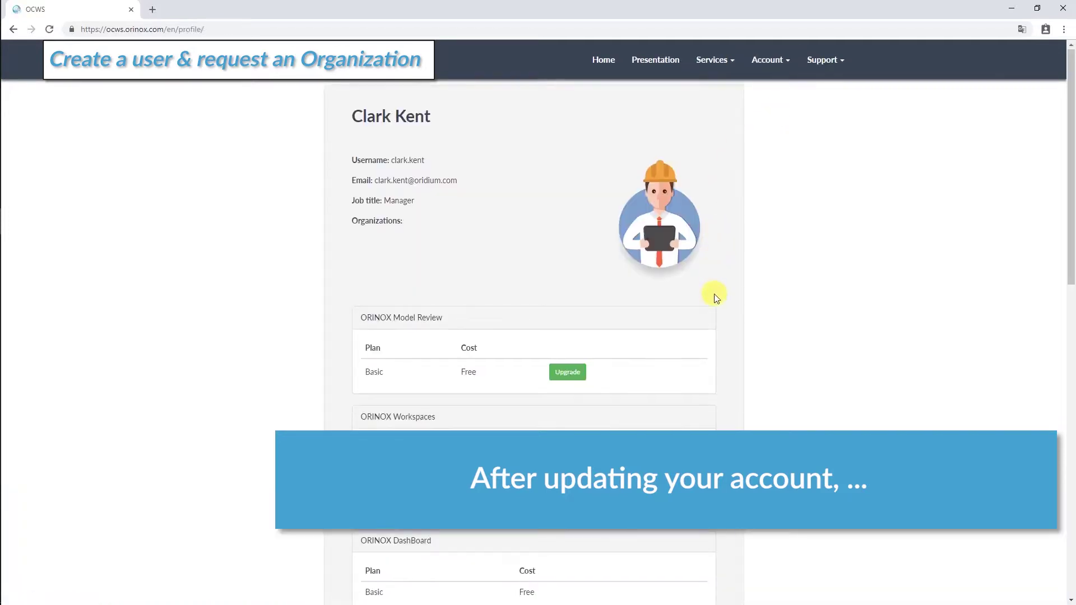
scroll(713, 296, down, 6)
click(557, 411)
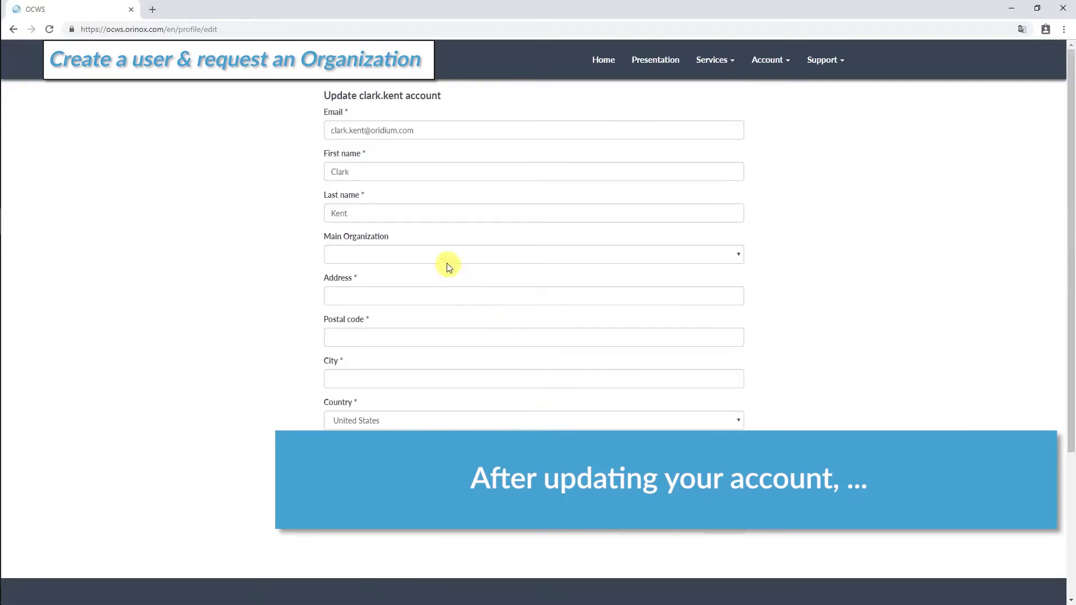
Fill in the profile's street address, postal code and city.
click(412, 298)
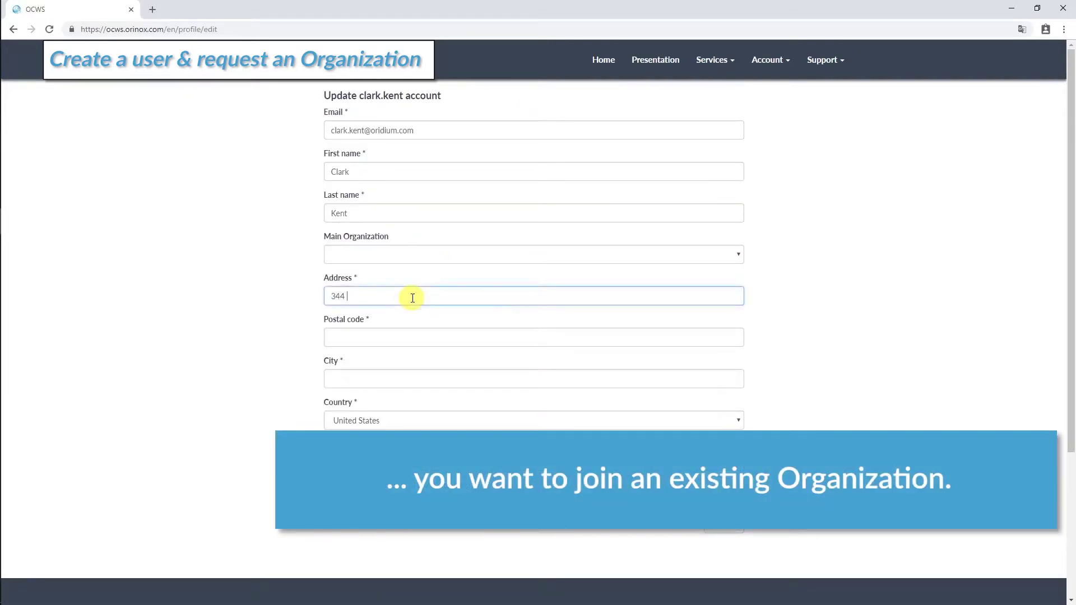
text(344 Clinton street)
click(415, 338)
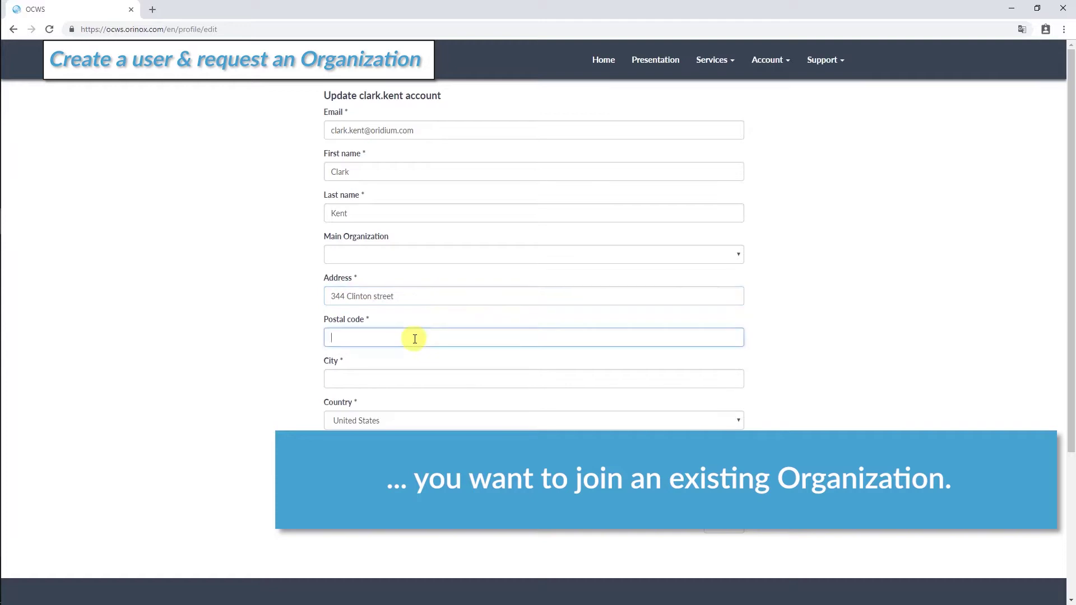
text(62960)
click(401, 375)
text(Metropoli)
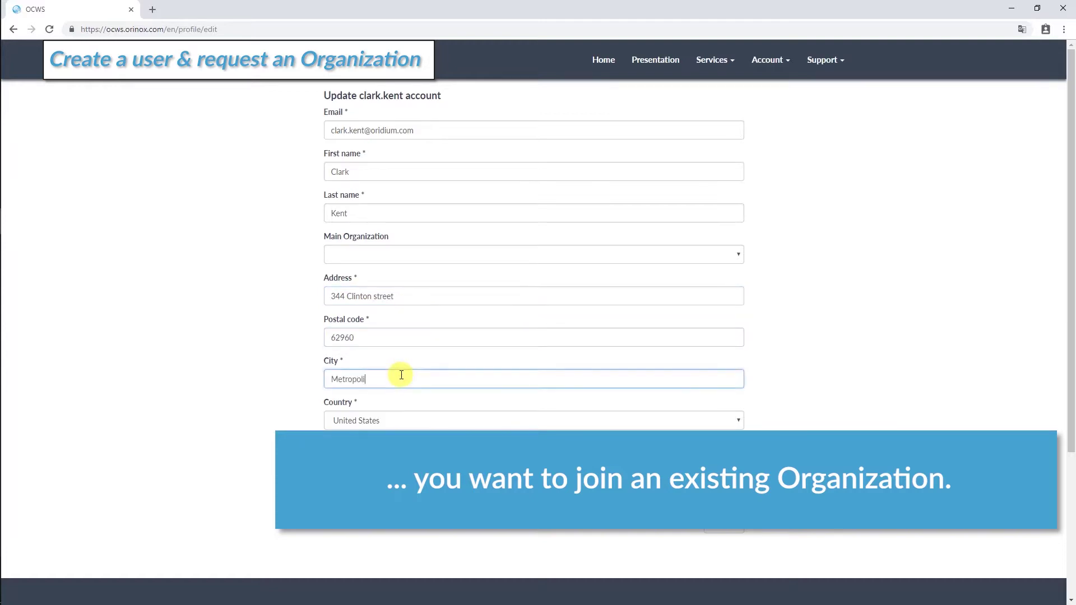
text(s)
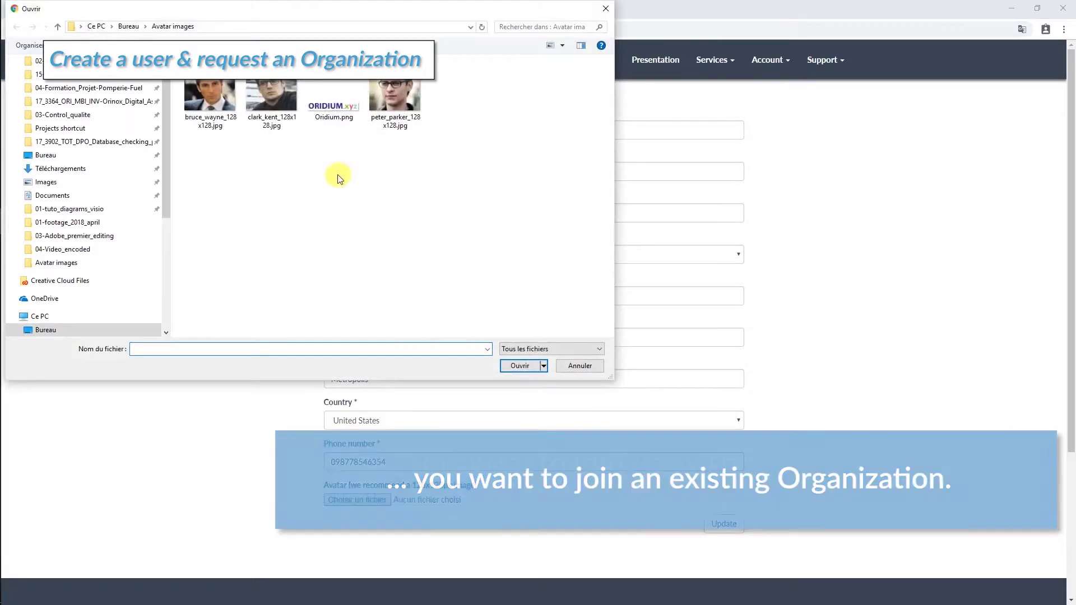
Upload a profile photo and save the updated profile.
click(266, 108)
click(523, 365)
click(724, 524)
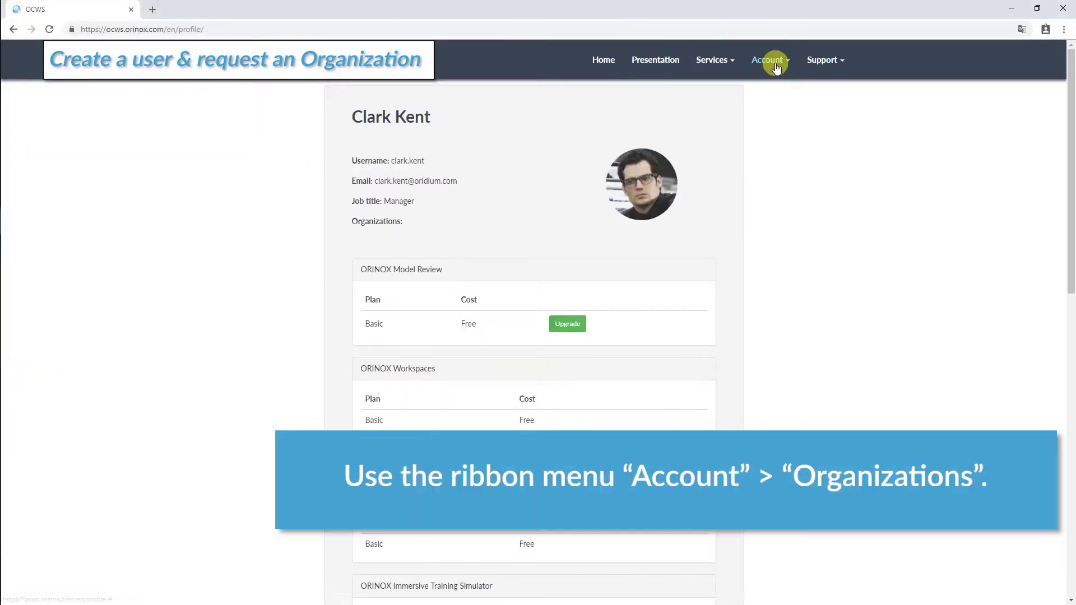
Find Oridium among the organizations and request to join it.
click(776, 65)
click(768, 99)
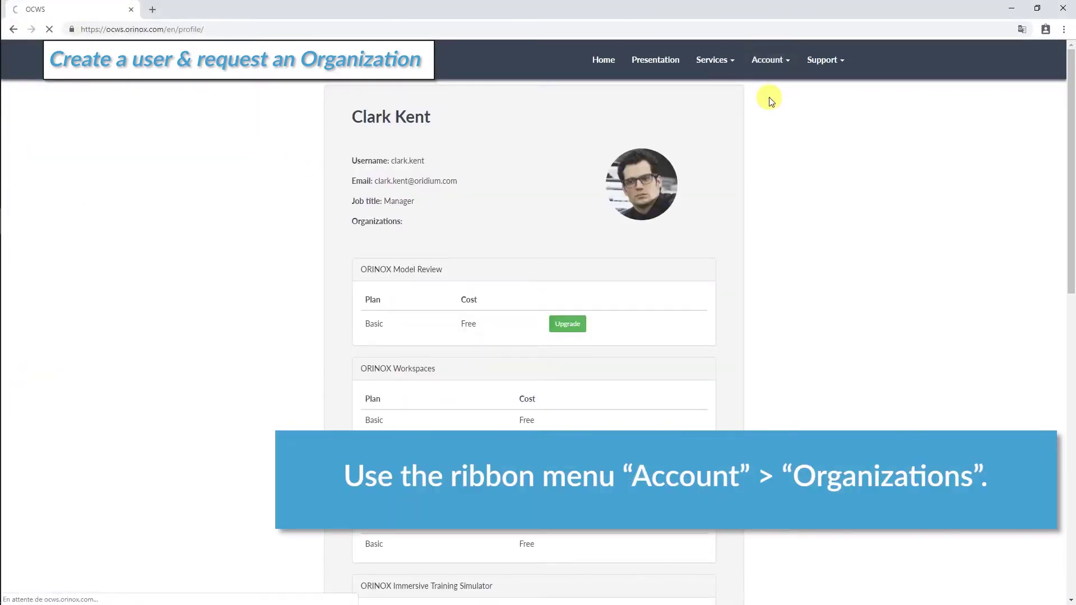
click(770, 359)
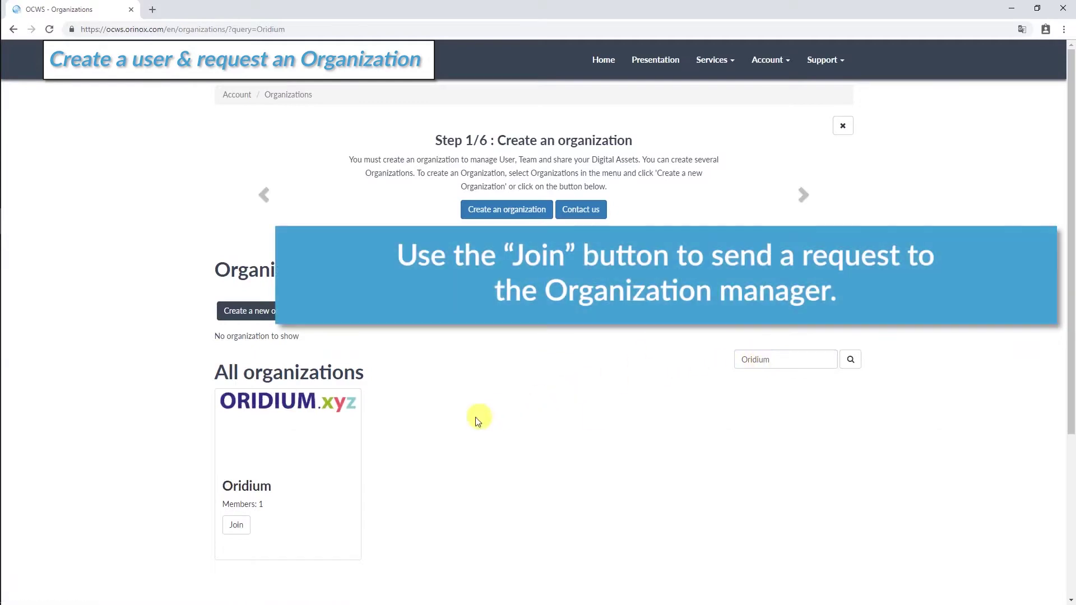
click(239, 526)
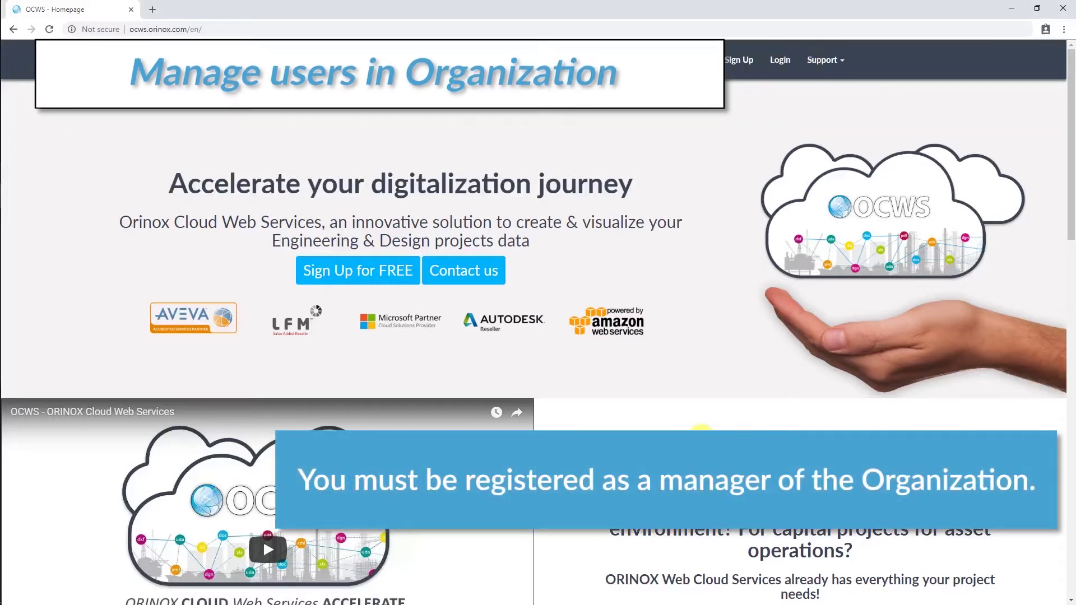
Sign in with the manager account and bring up the Organizations list.
click(779, 68)
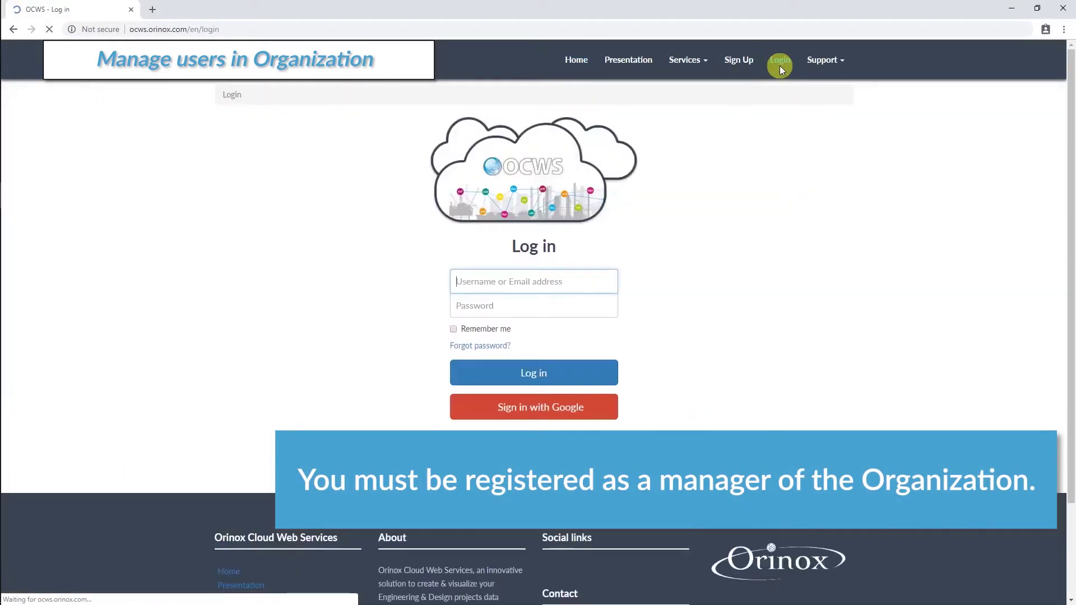
text(bruce)
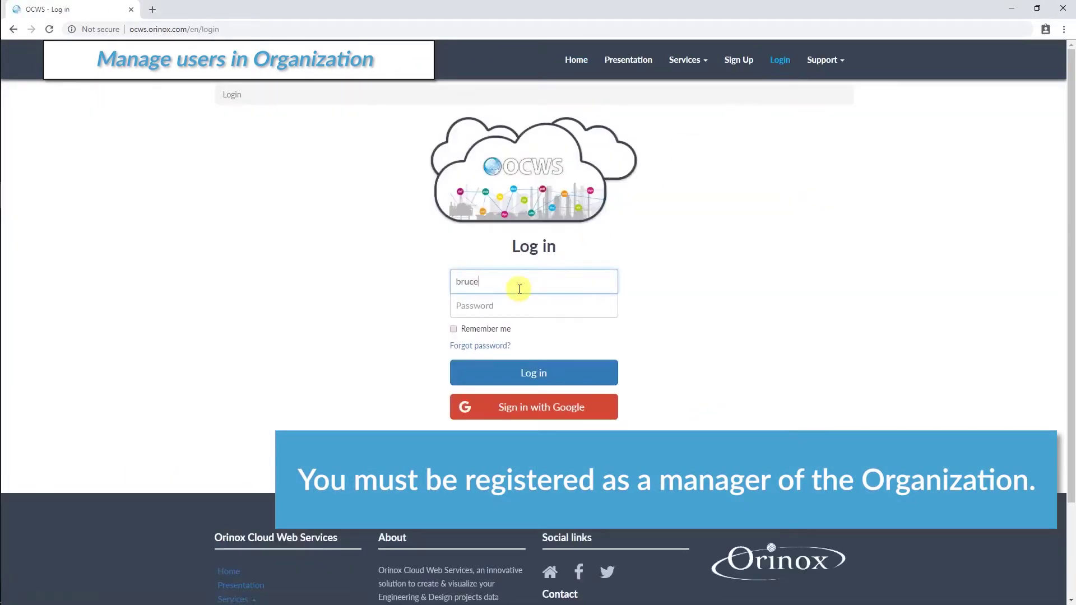
text(.wayne)
key(Tab)
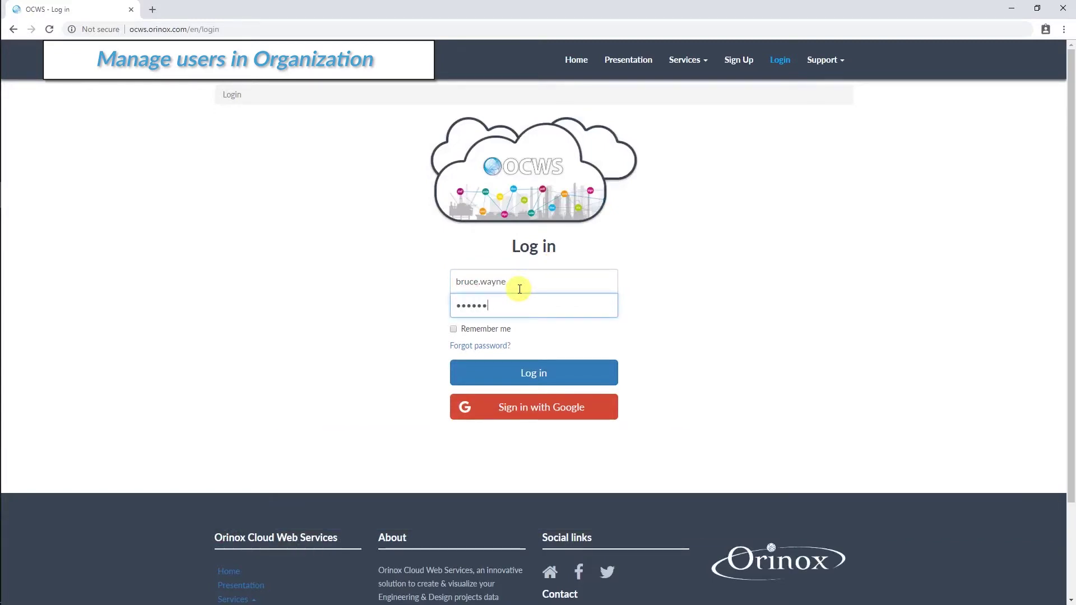
key(Return)
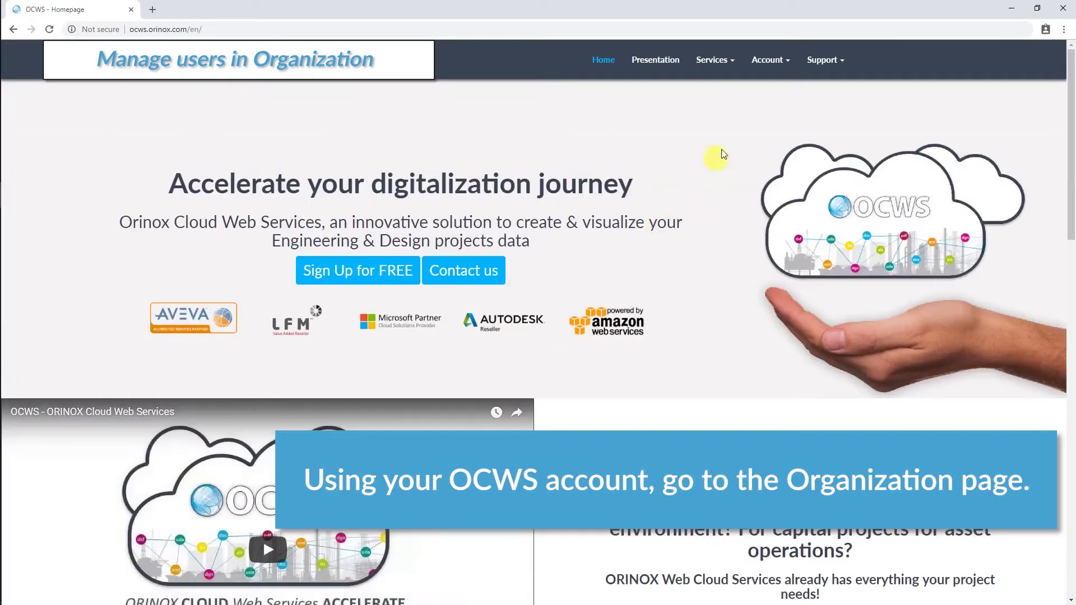
click(771, 60)
click(773, 95)
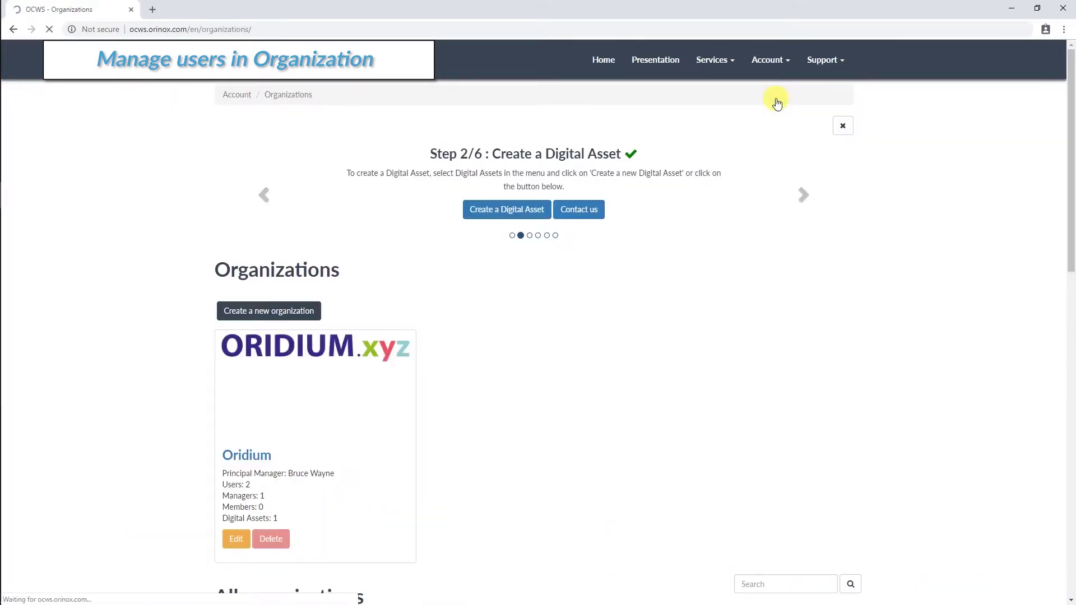
On Oridium's page, accept the new user's pending join request.
click(245, 455)
scroll(243, 456, down, 3)
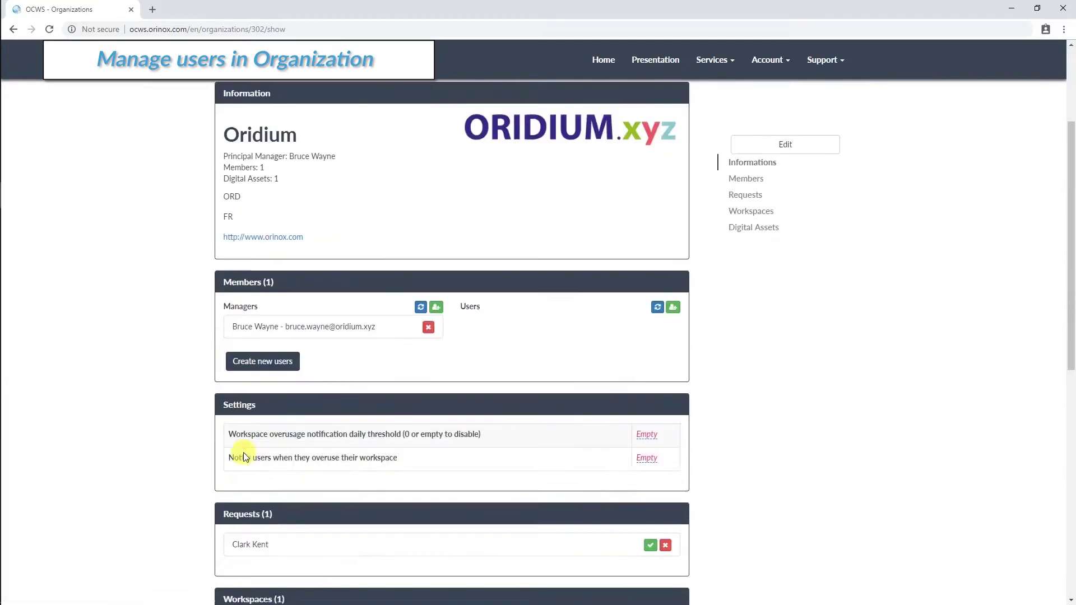
scroll(243, 456, down, 4)
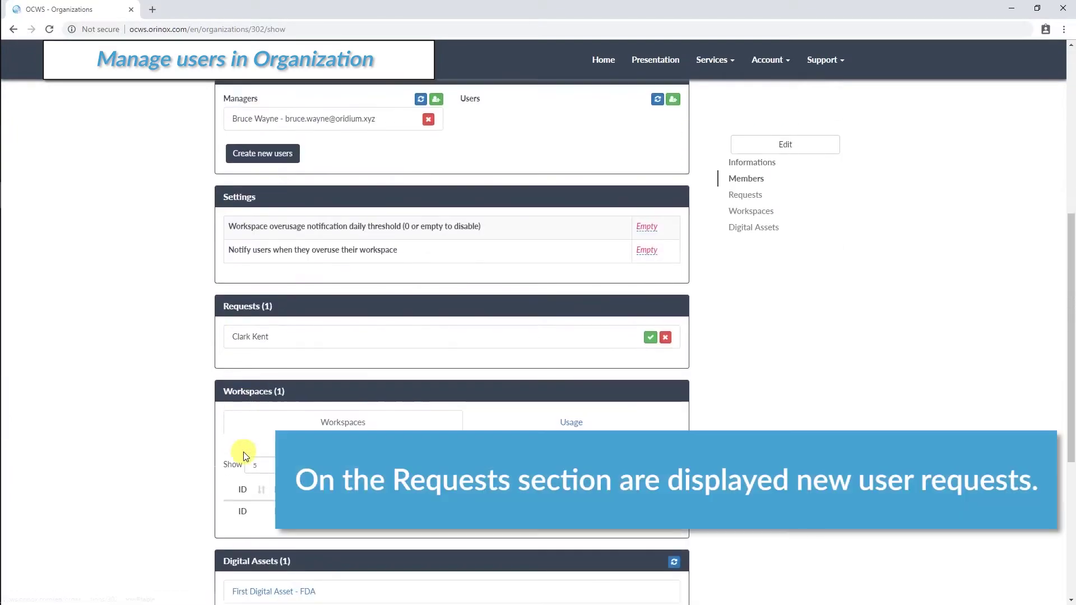
click(650, 338)
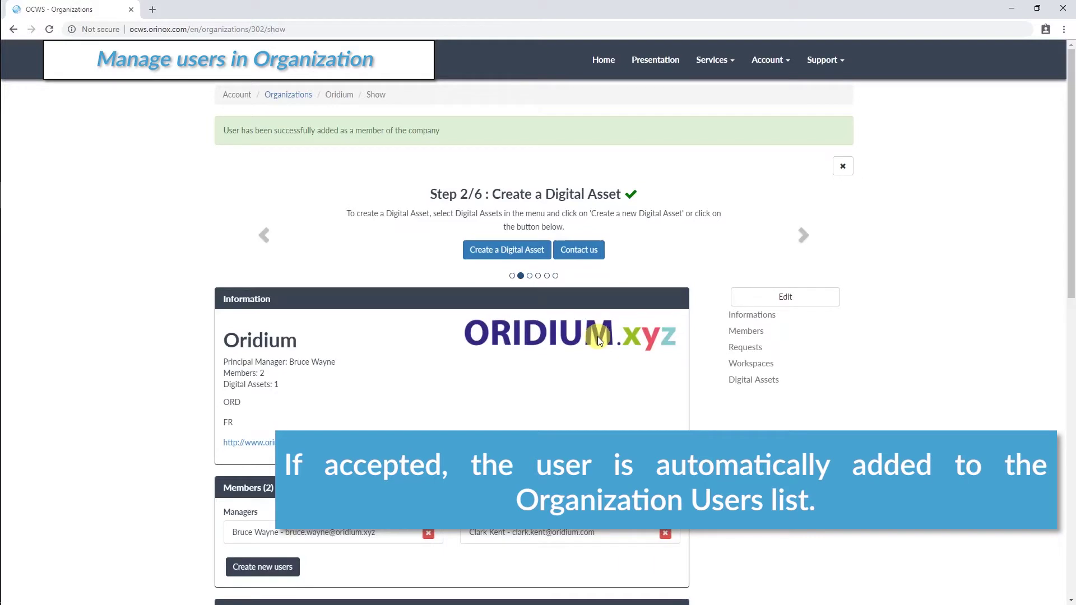
scroll(598, 336, down, 3)
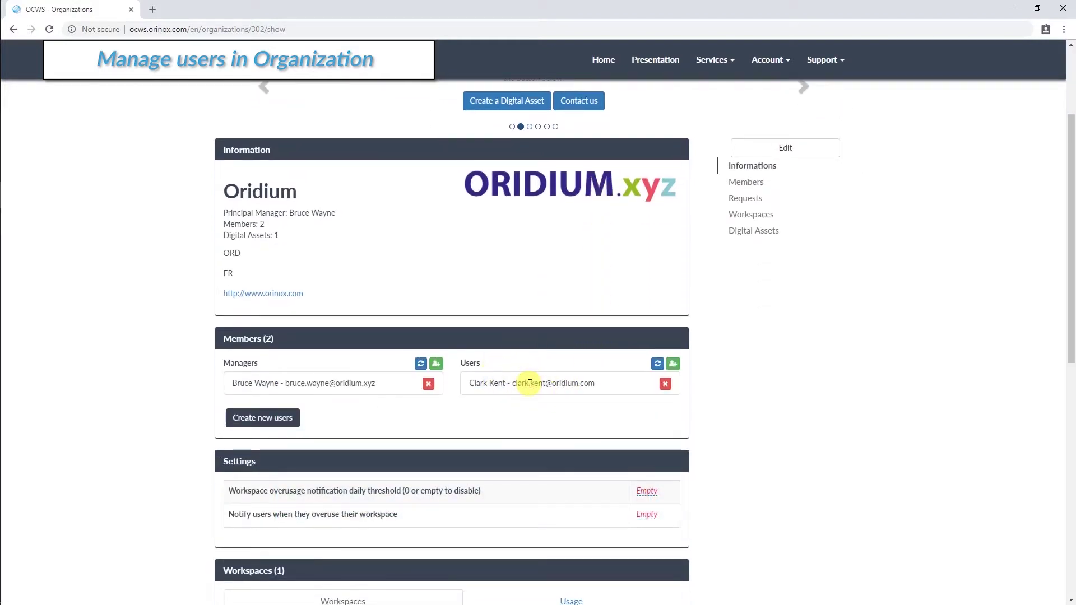
Add the new member to Oridium's Managers, remove them from Users, and open First Digital Asset.
click(436, 365)
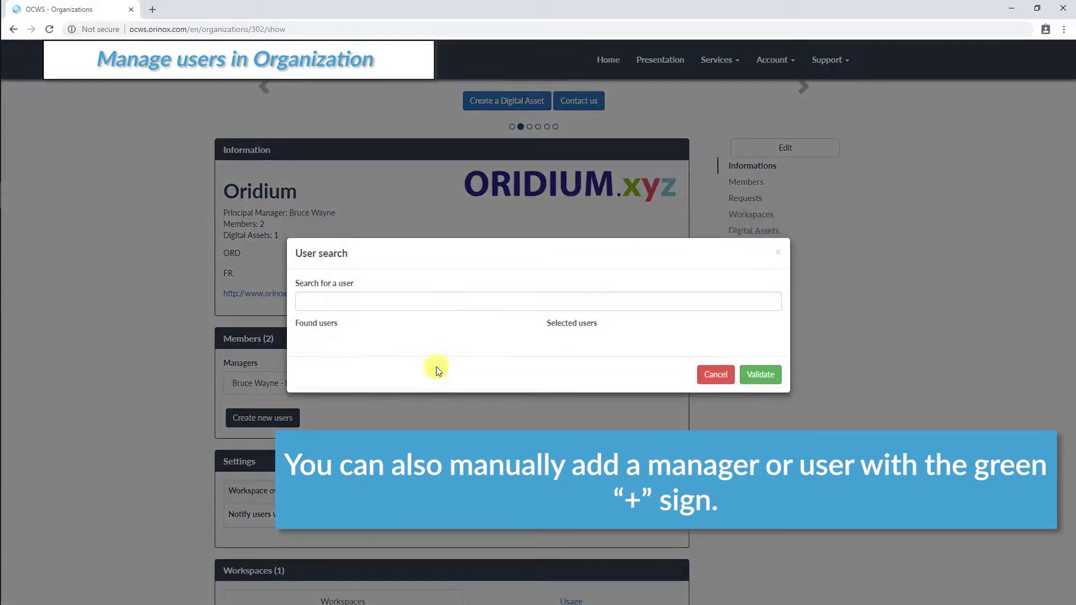
click(438, 312)
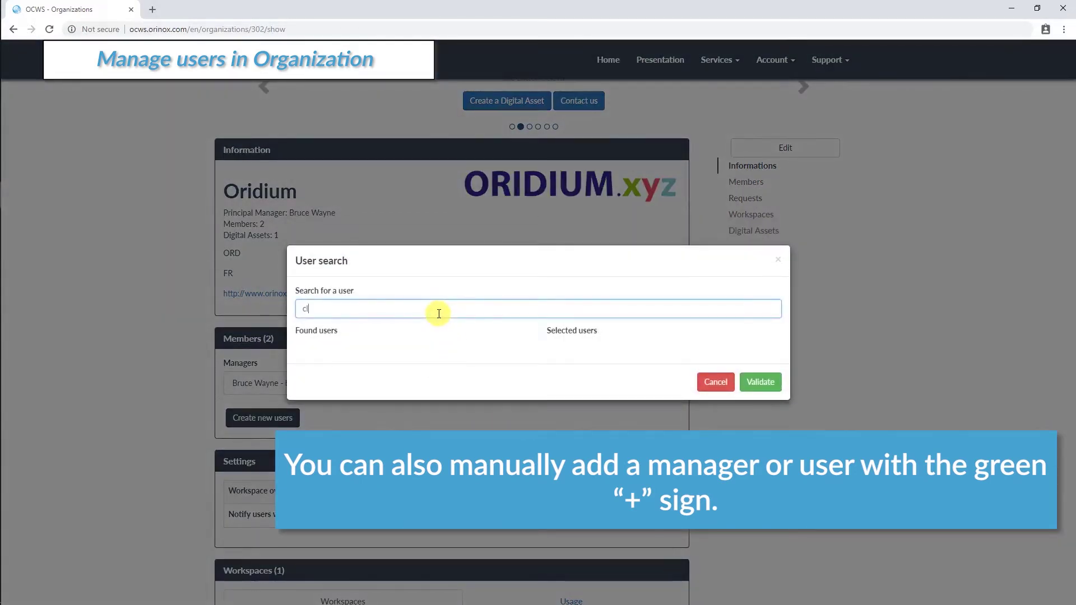
text(clark.kent)
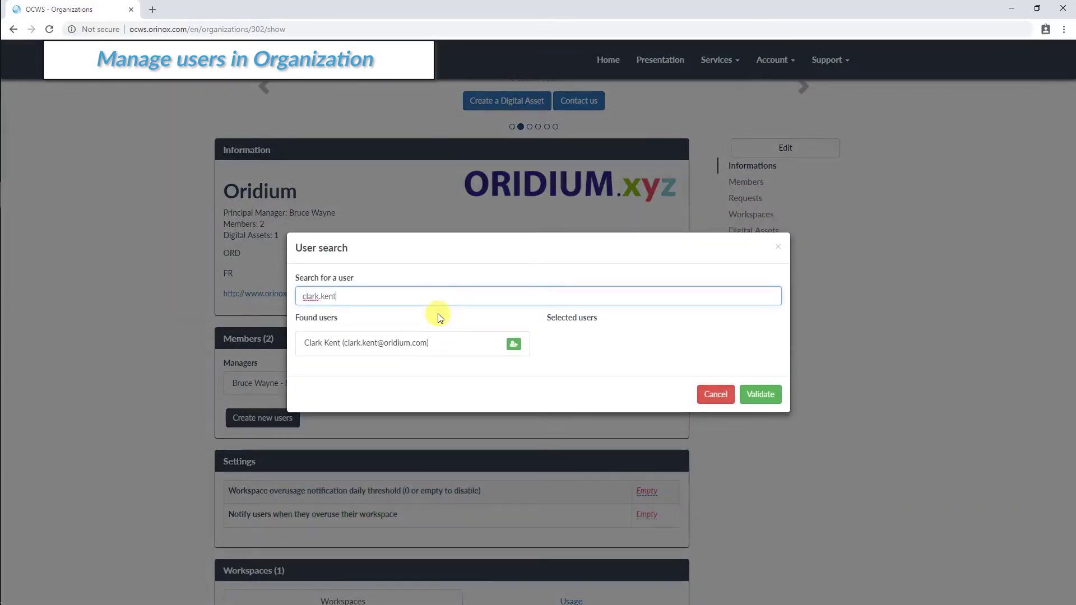
click(513, 343)
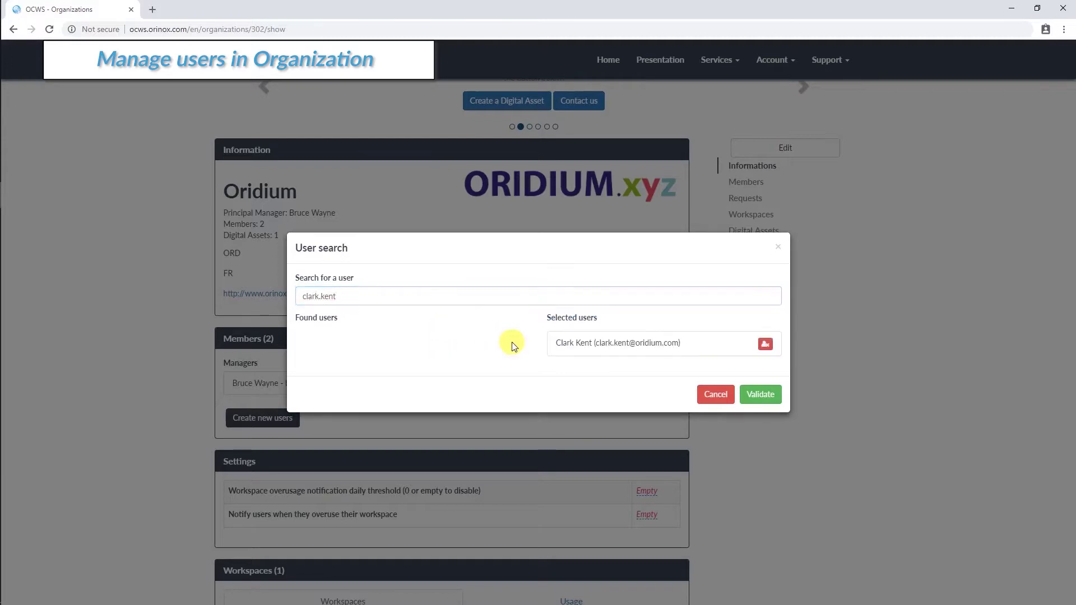
click(760, 394)
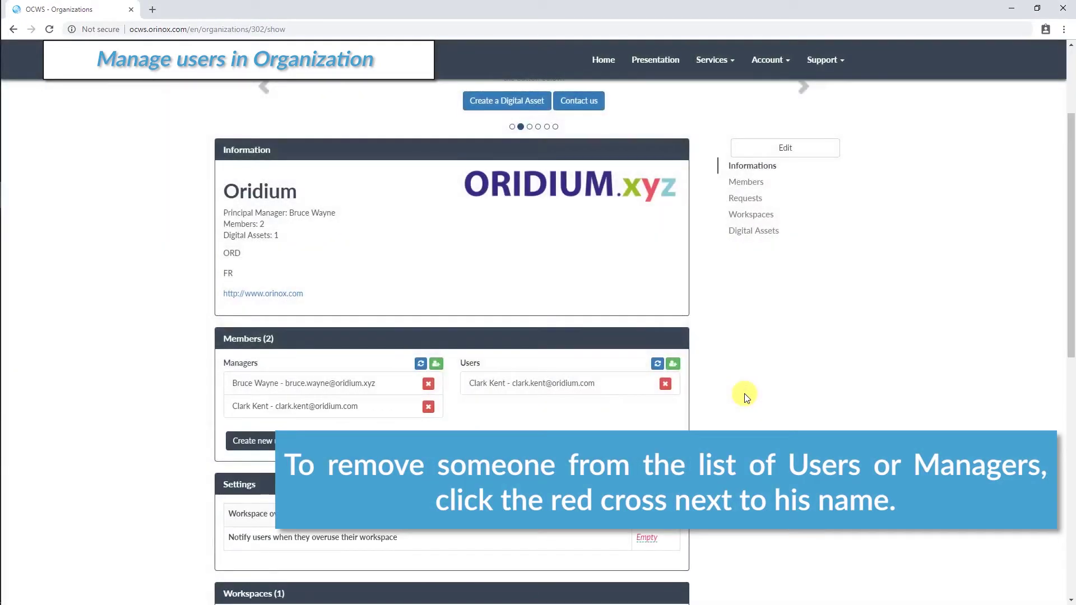
click(667, 385)
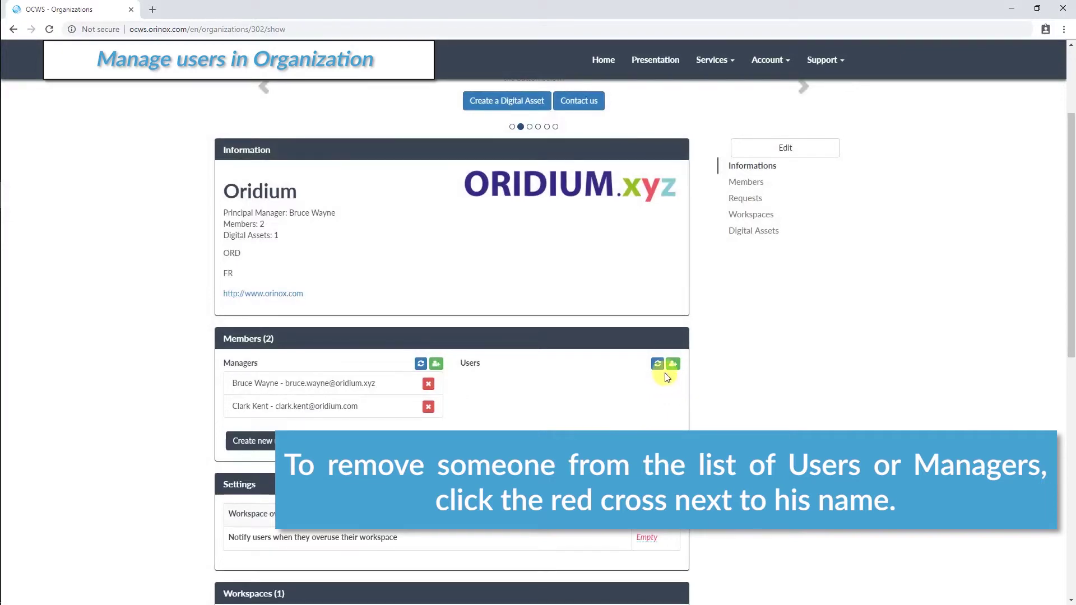
scroll(428, 201, down, 8)
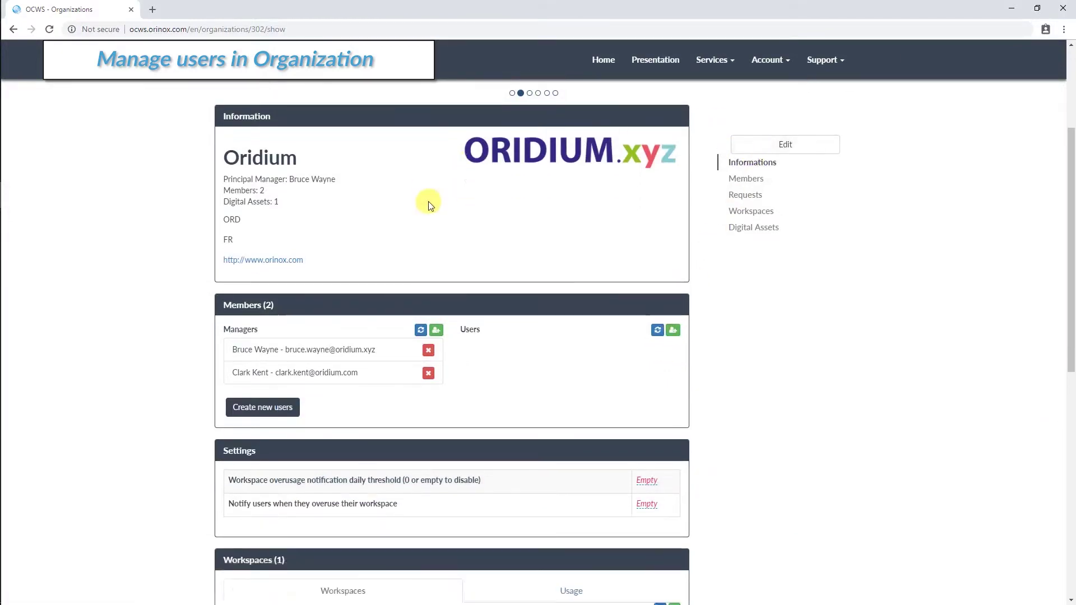
click(285, 396)
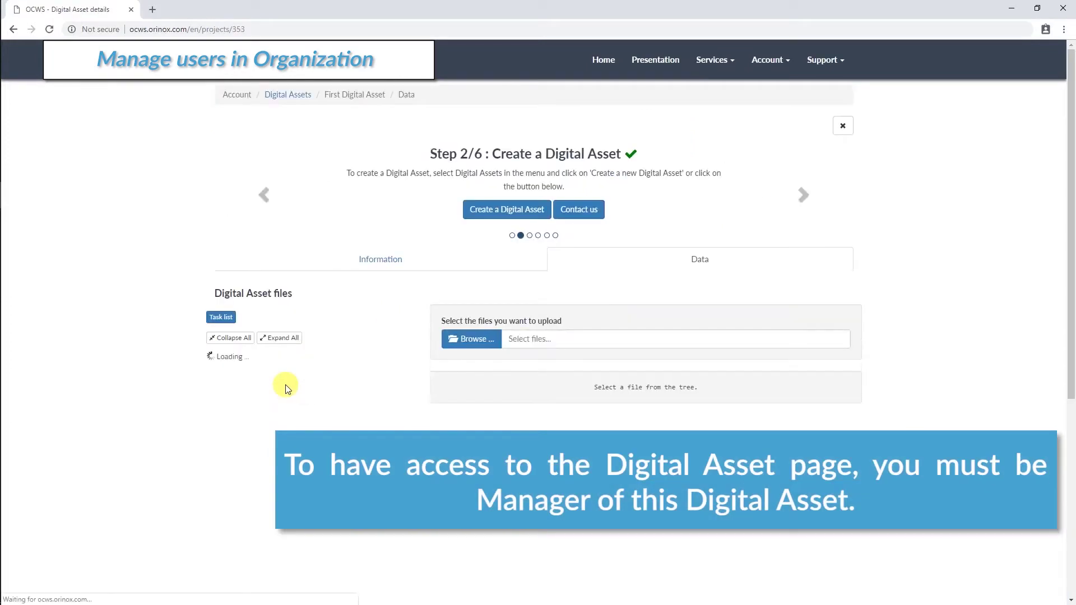
Add the new member as a First Digital Asset manager, validate the change, then log out.
click(352, 259)
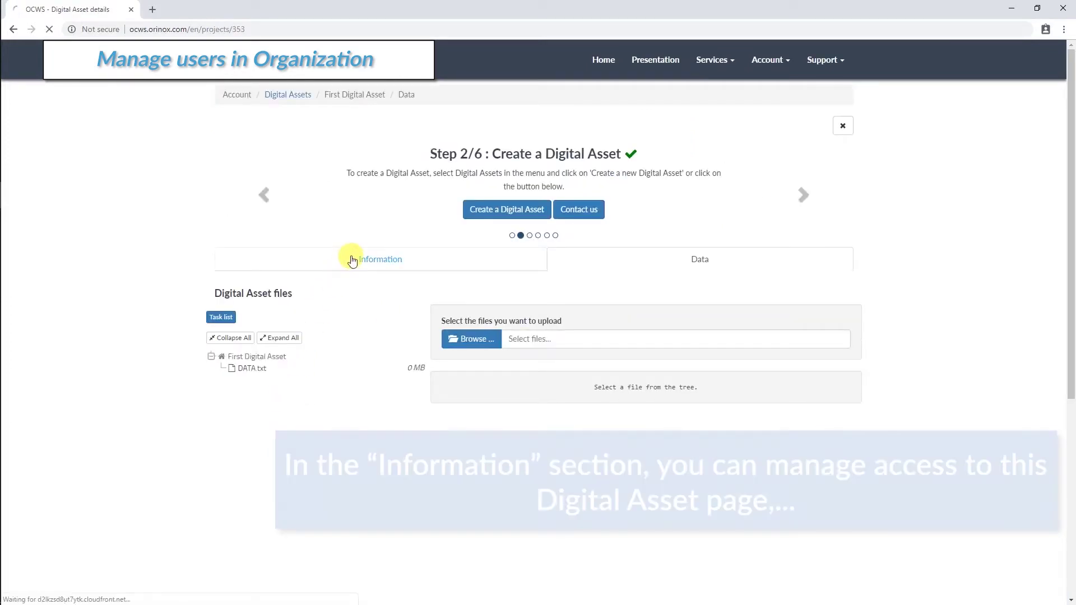
scroll(348, 253, down, 6)
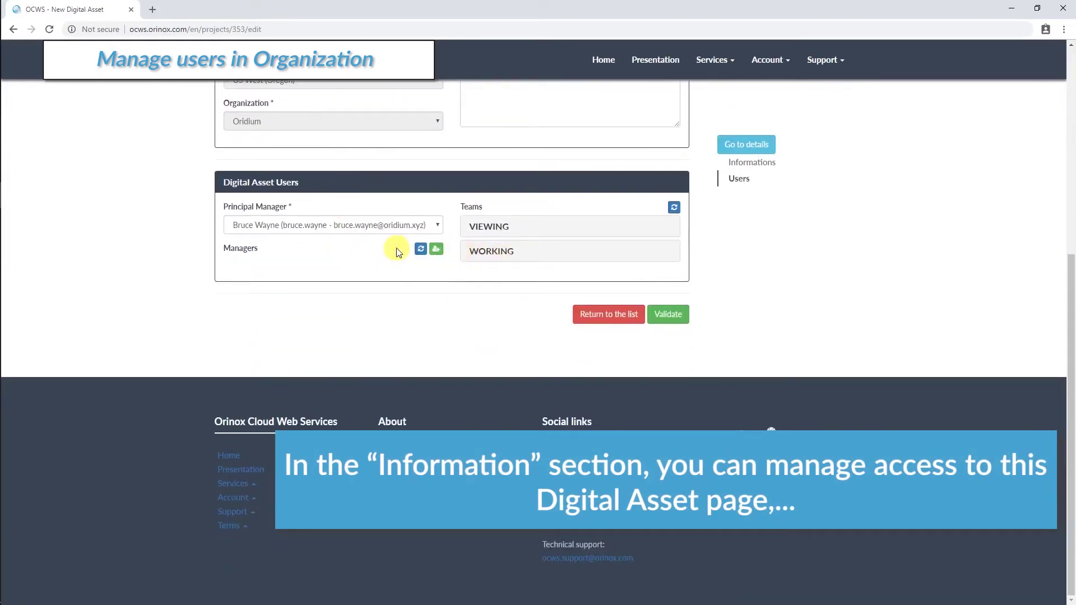
click(436, 249)
click(437, 319)
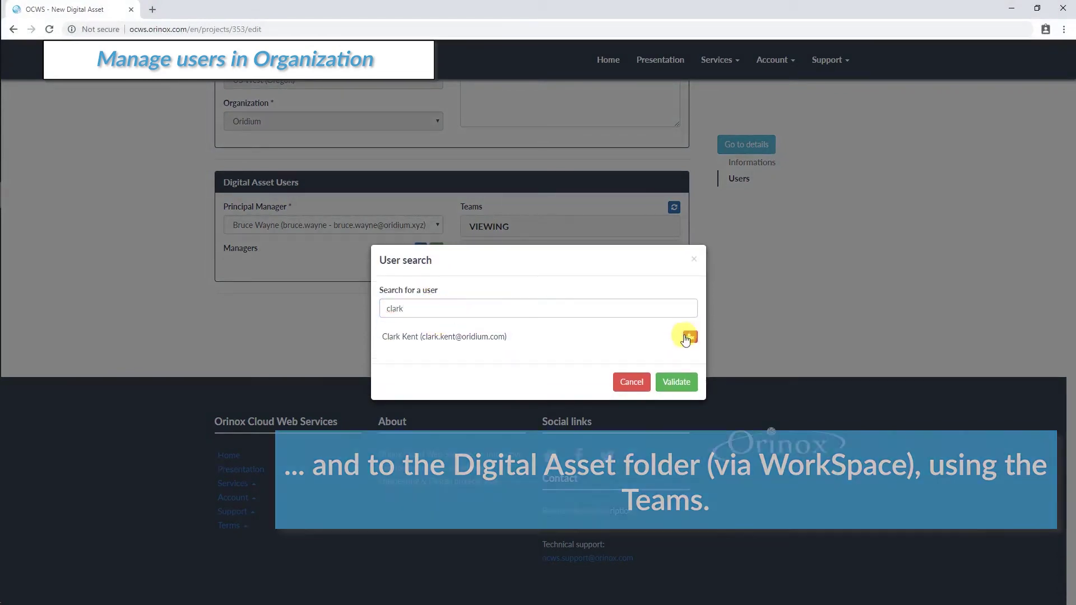
click(677, 382)
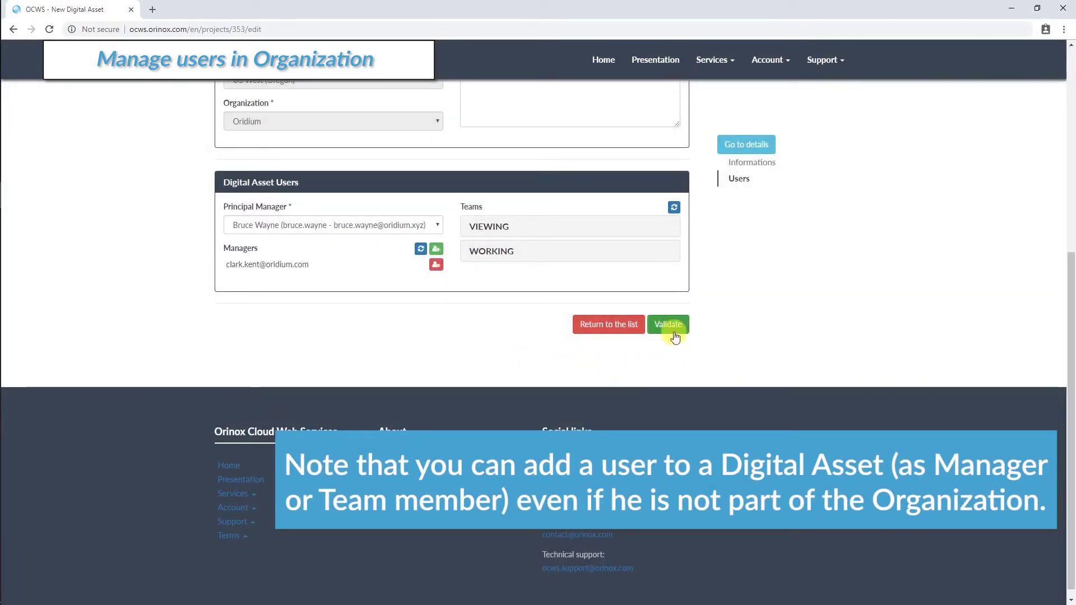
click(674, 335)
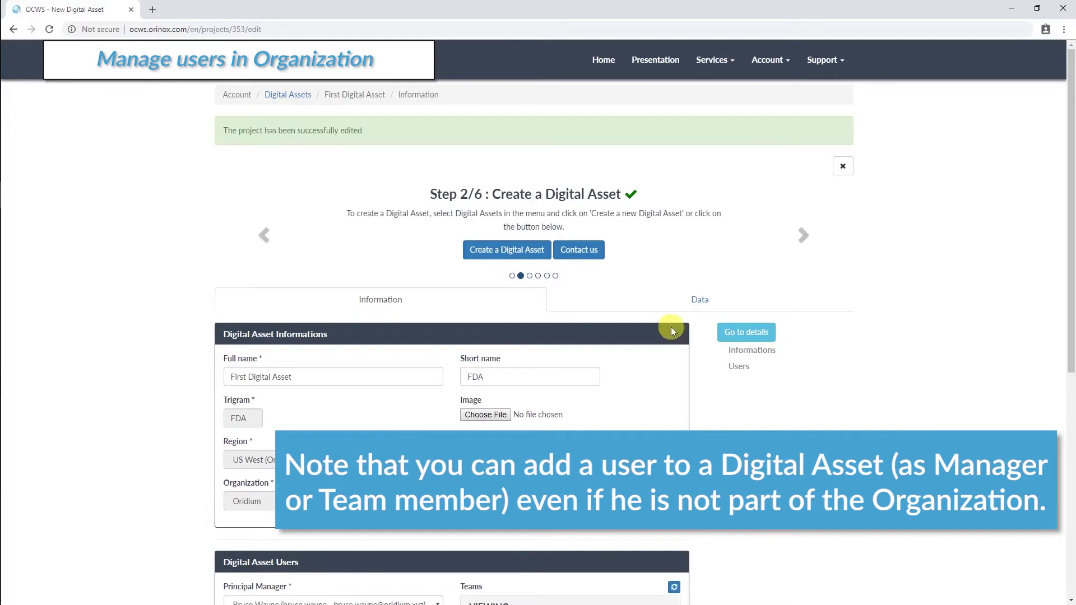
click(777, 63)
click(745, 128)
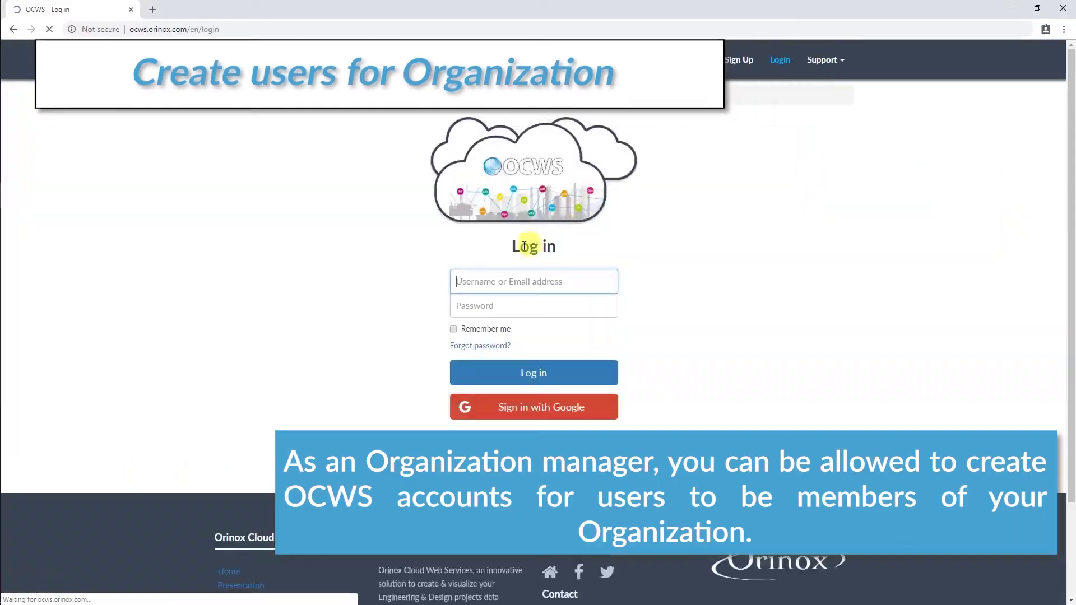
Log back in with the manager account and go to the Oridium organization page.
click(484, 281)
text(bruce.wayne)
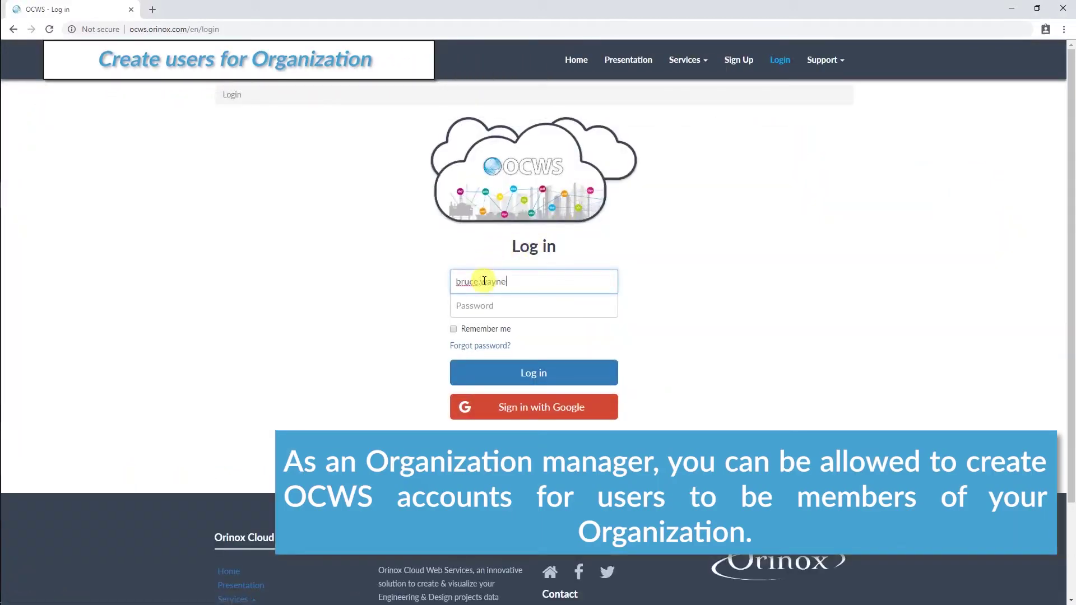
key(Tab)
text(•)
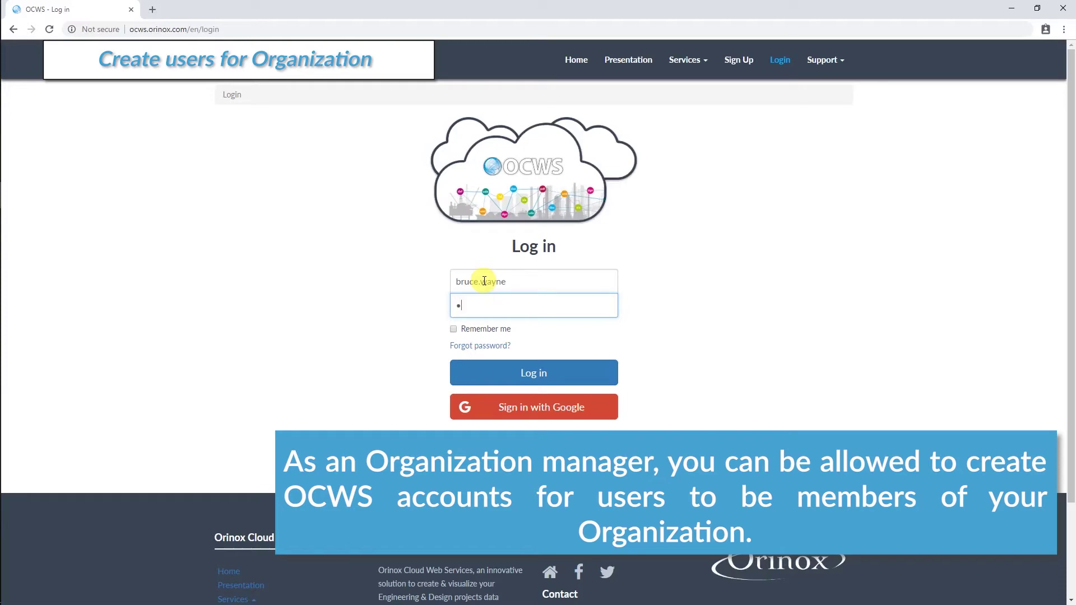
text(•••••••)
key(Return)
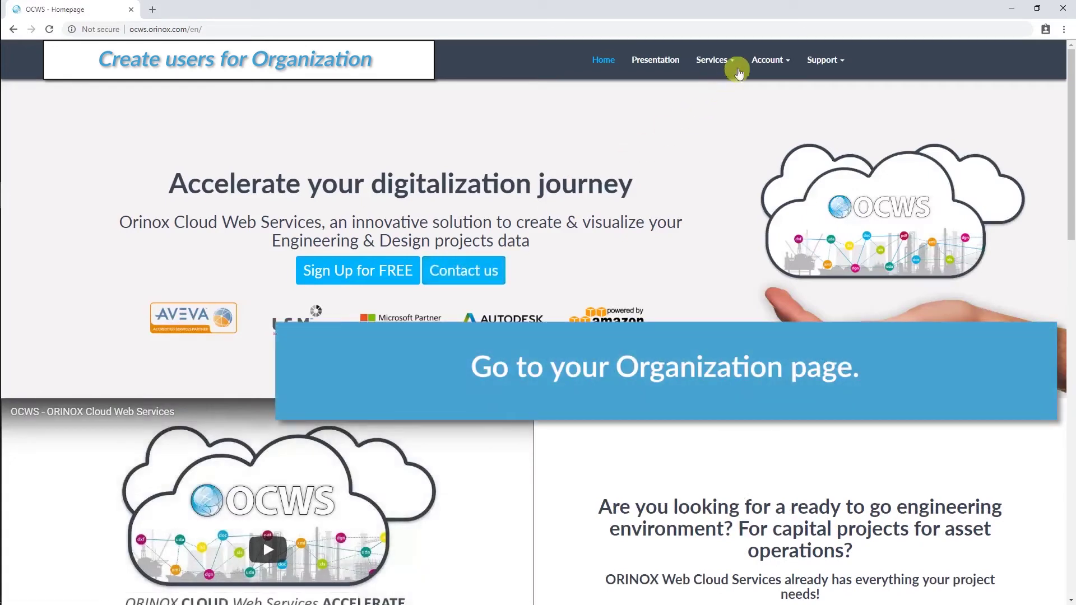
click(754, 62)
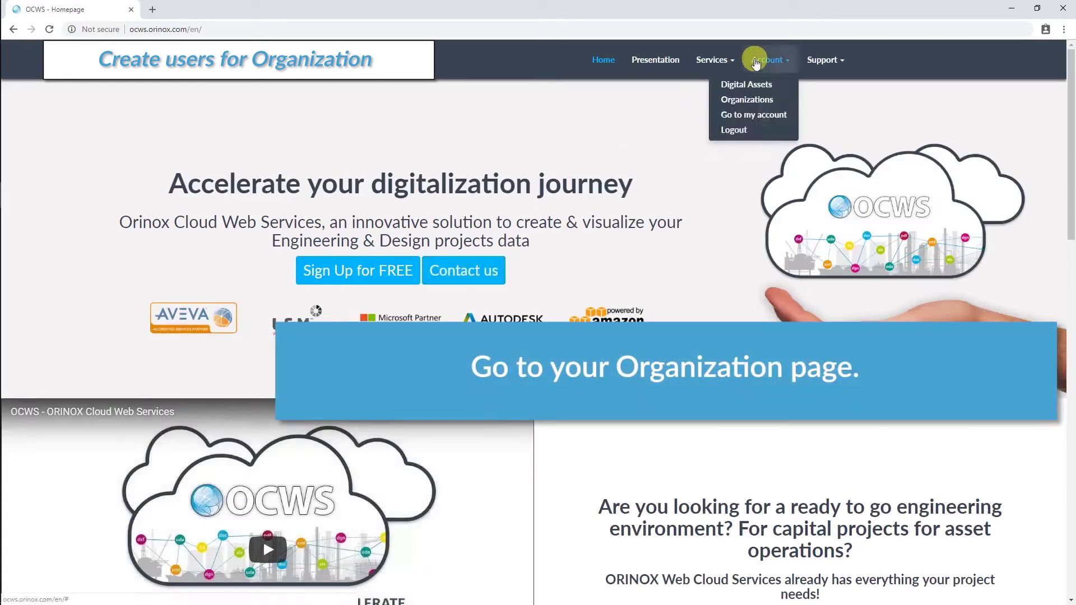
click(755, 100)
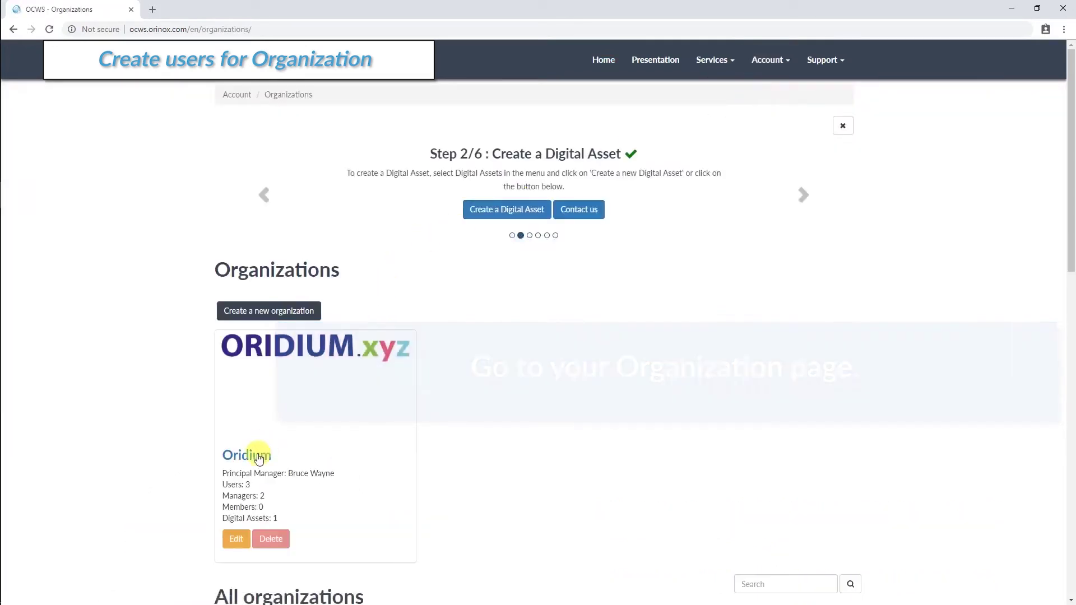
click(257, 454)
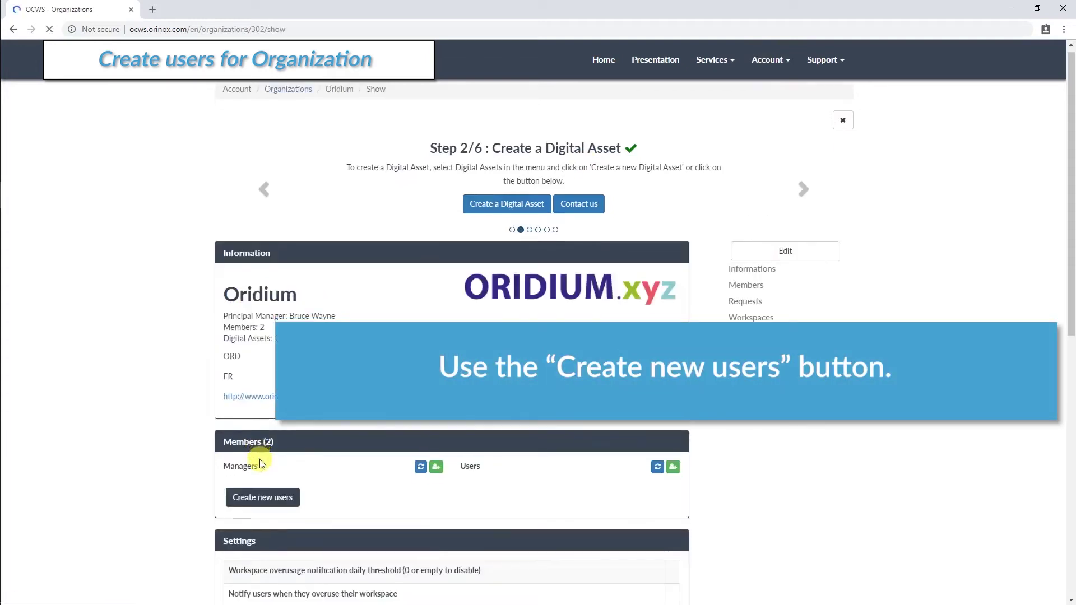
scroll(260, 459, down, 1)
Fill a Bulk Create Users row with the new user's e-mail, username, last name and password.
click(259, 477)
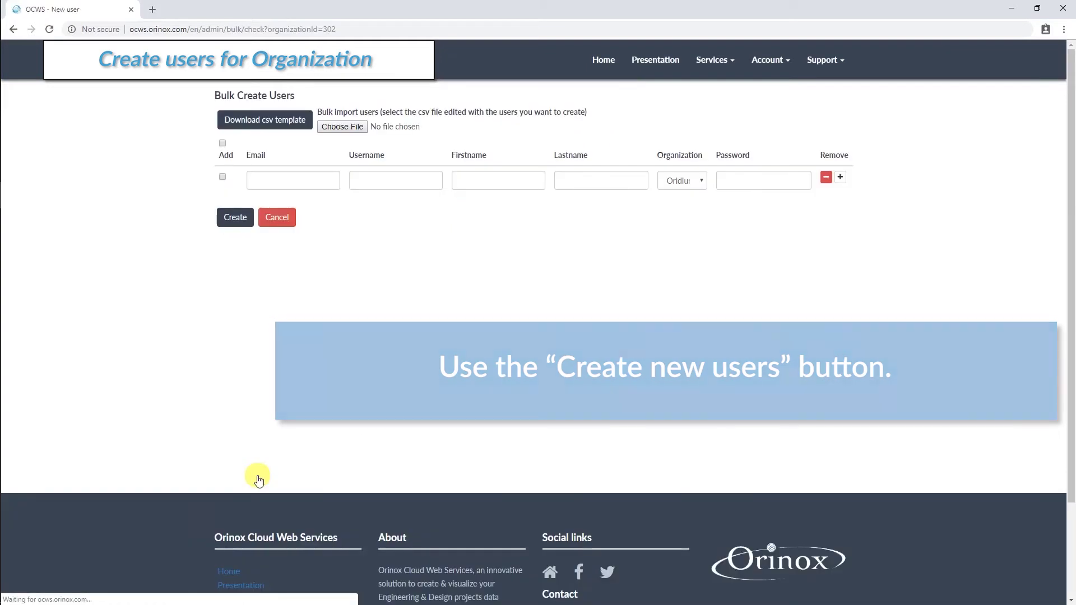
click(278, 183)
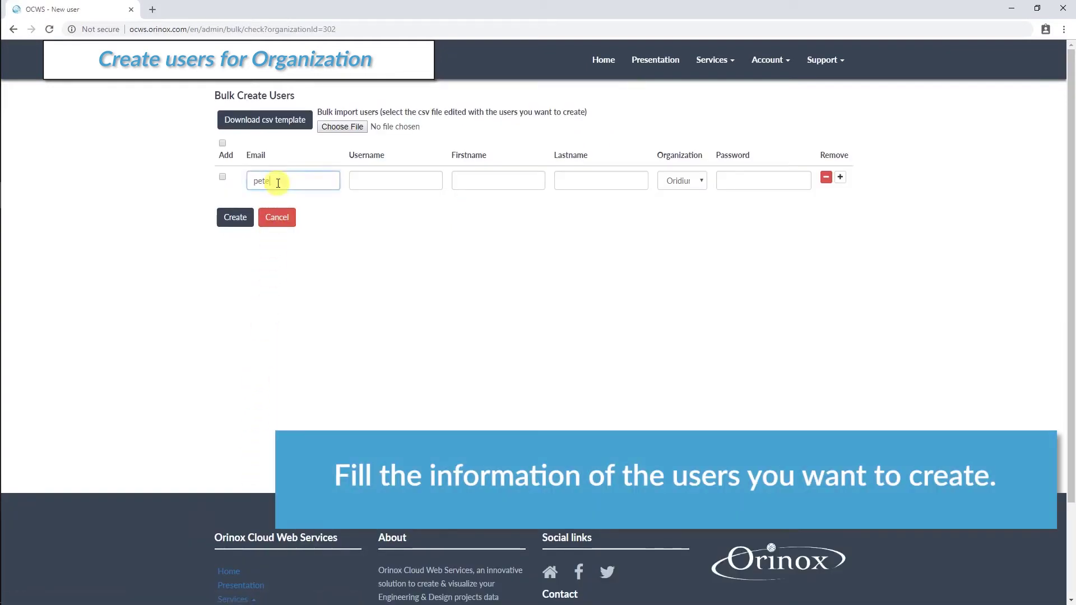
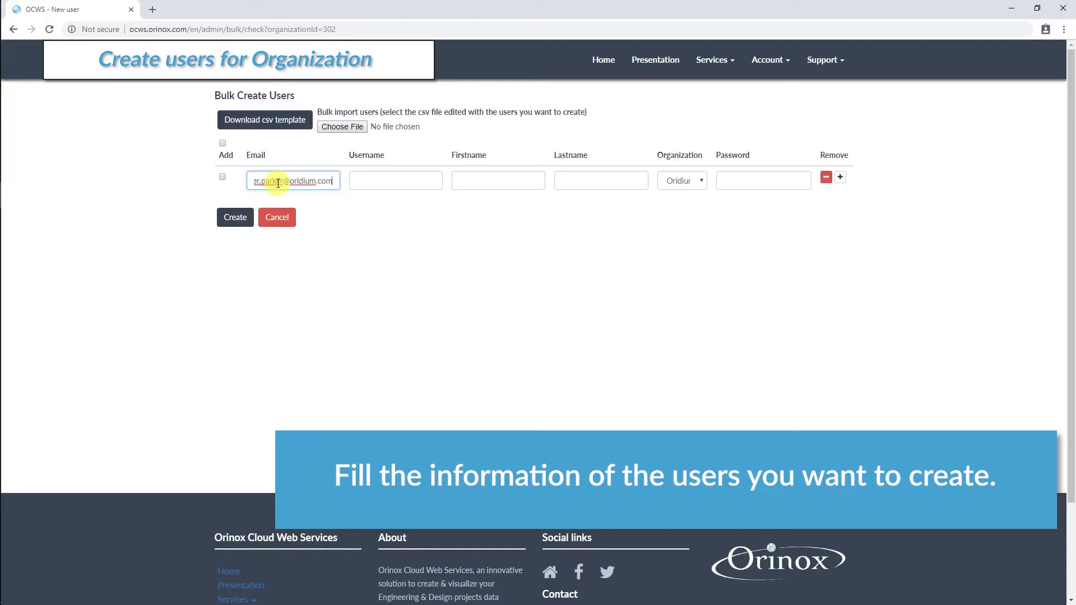
key(Tab)
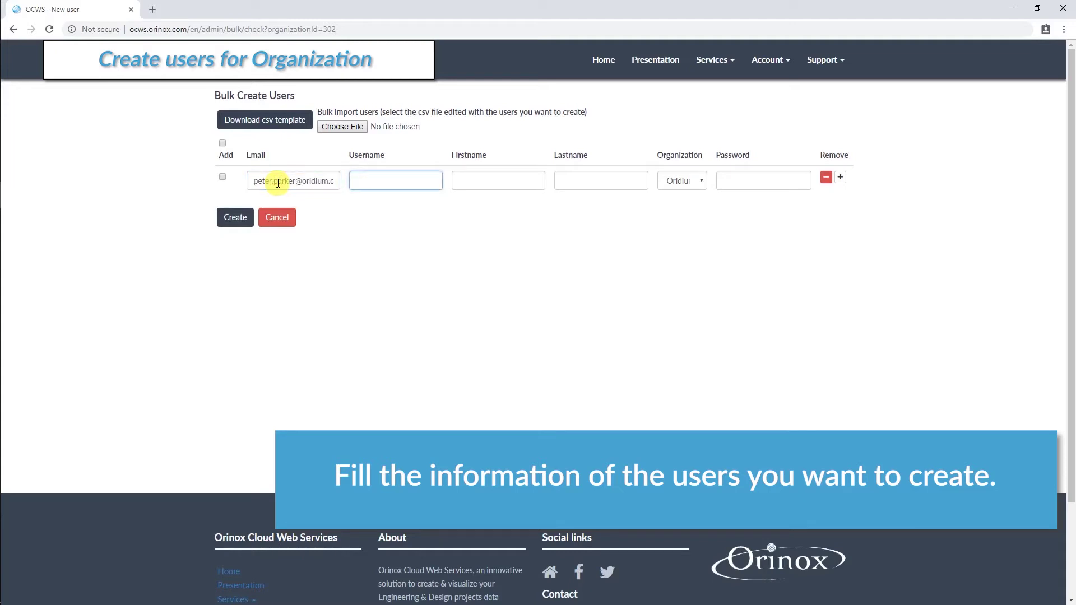
text(peter.parker)
key(Tab)
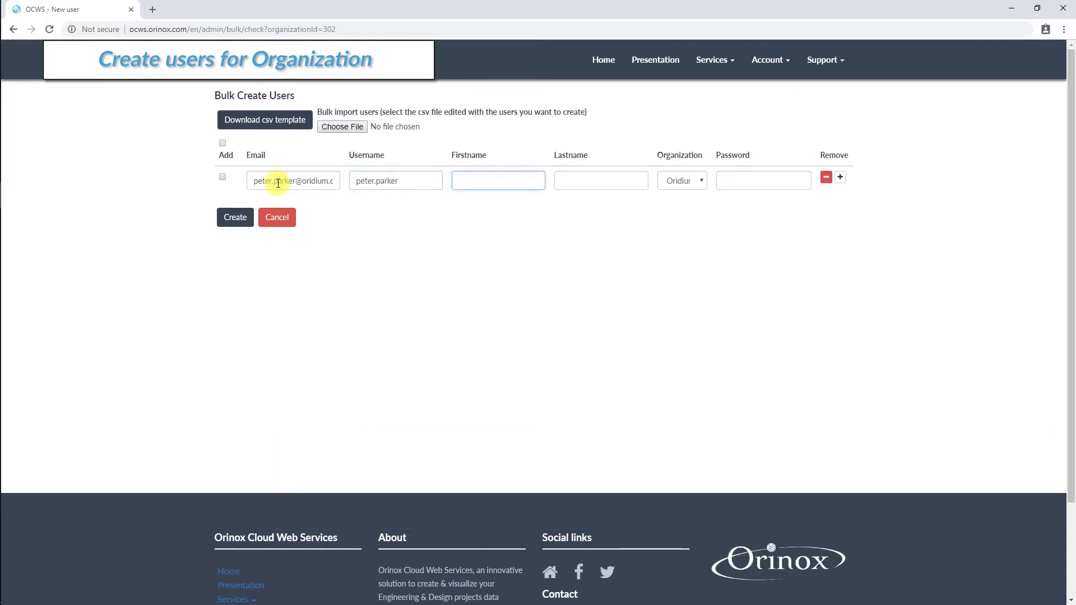
key(Tab)
text(Parker)
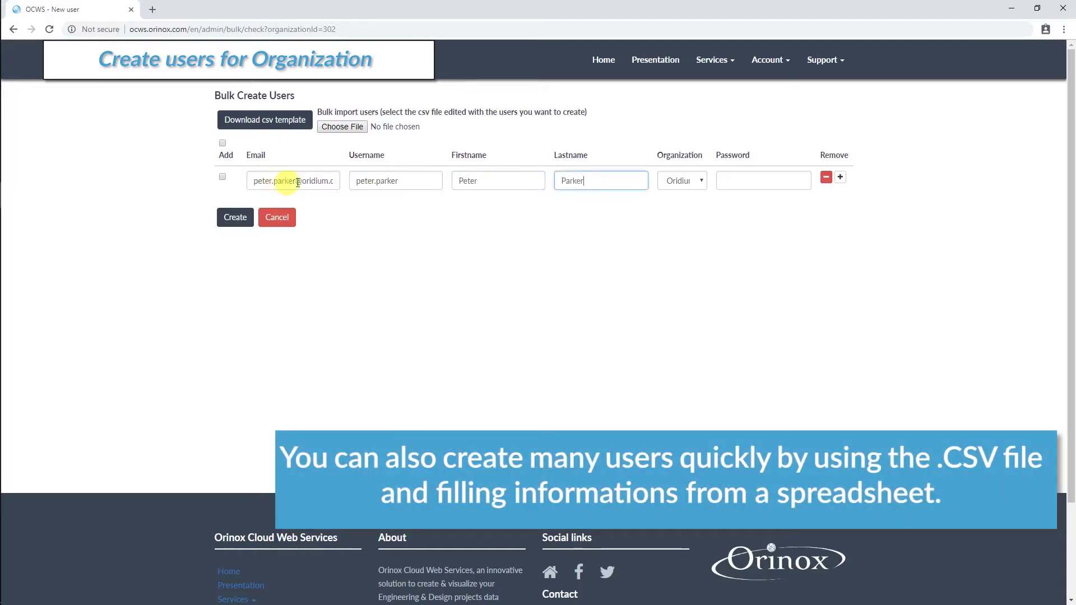
click(750, 181)
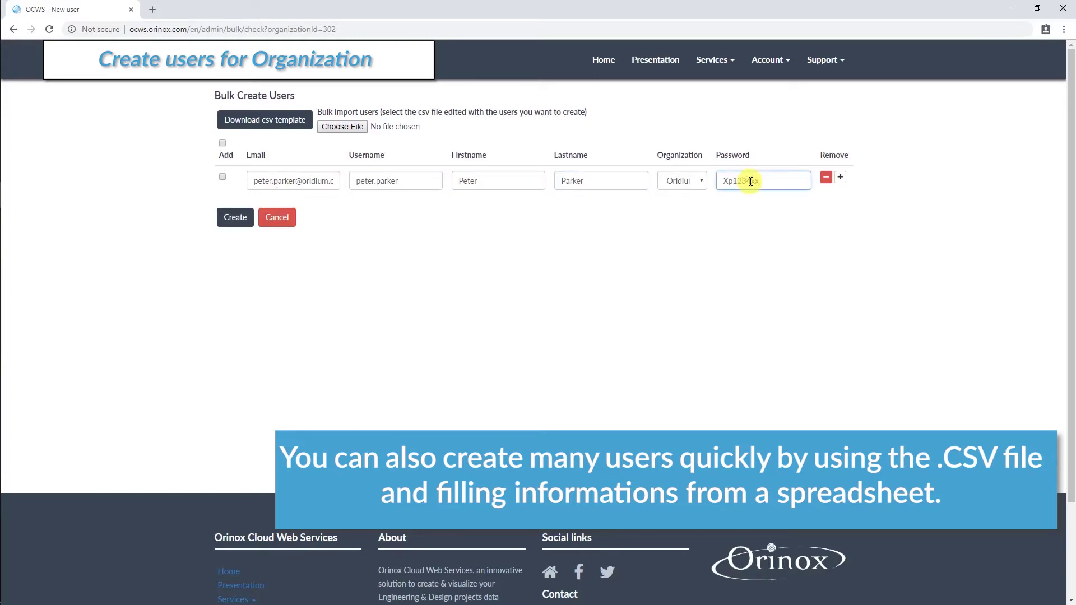
Tick Add on the row, create the user, and check it in Oridium's Users list.
click(235, 218)
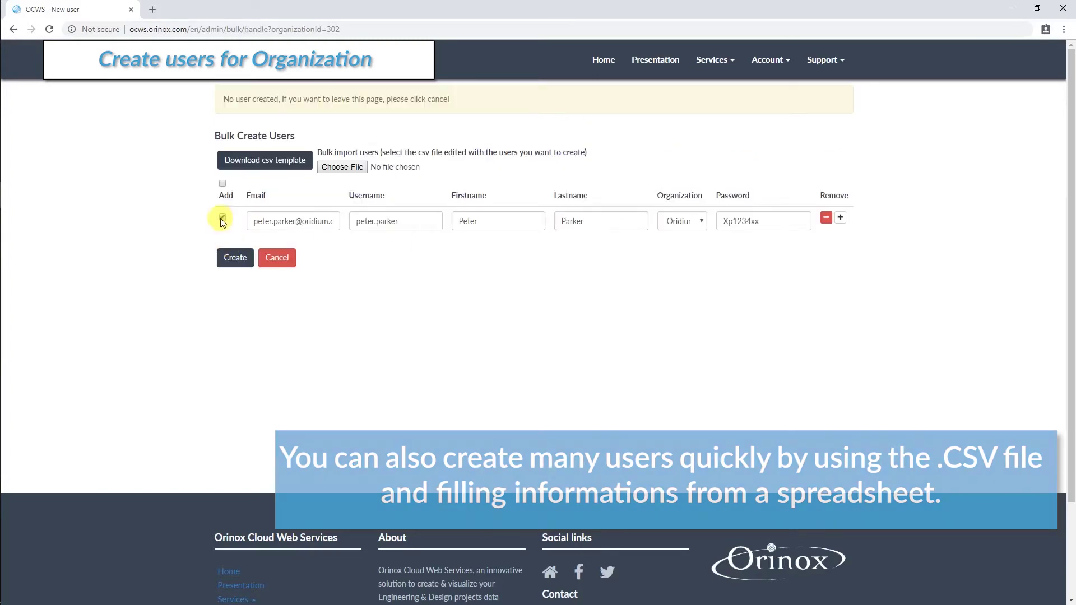
click(223, 218)
click(230, 260)
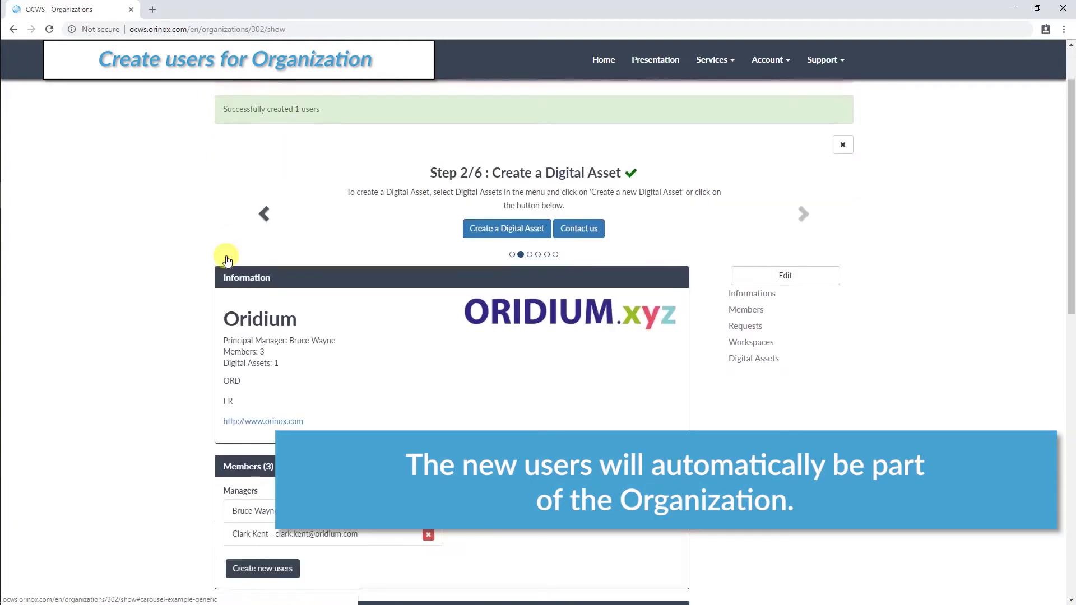
scroll(226, 259, down, 4)
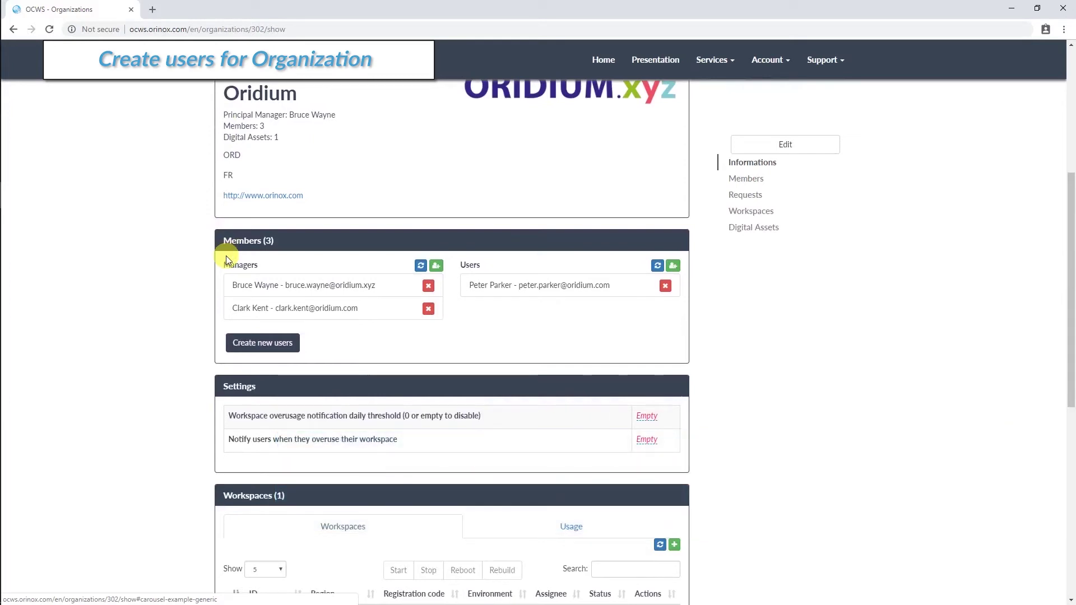
scroll(226, 255, down, 3)
scroll(227, 280, down, 3)
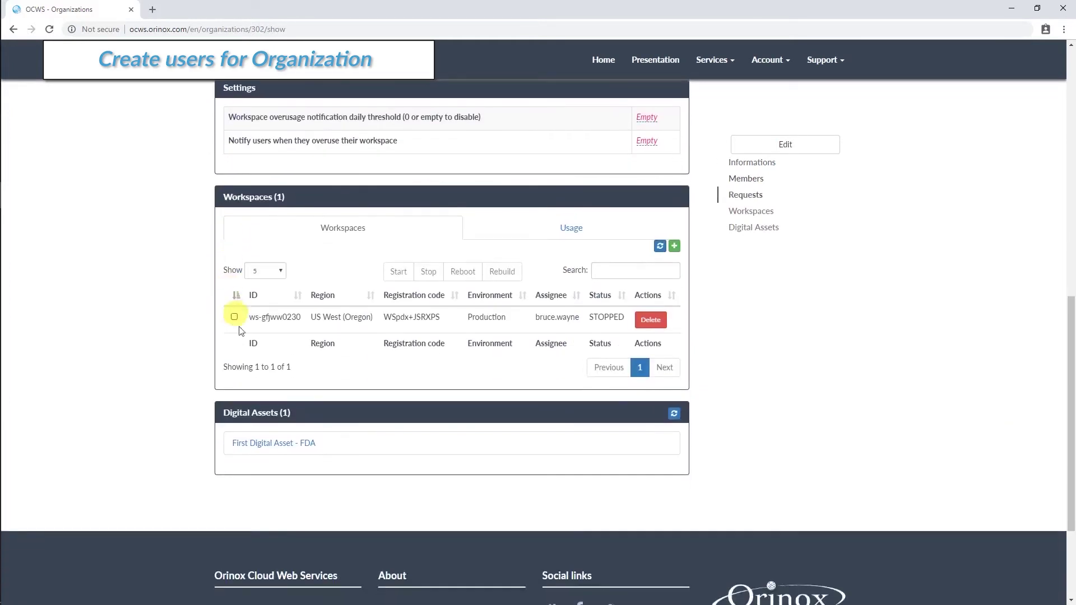
In First Digital Asset - FDA's Information tab, add the new user to the WORKING team and validate.
click(274, 444)
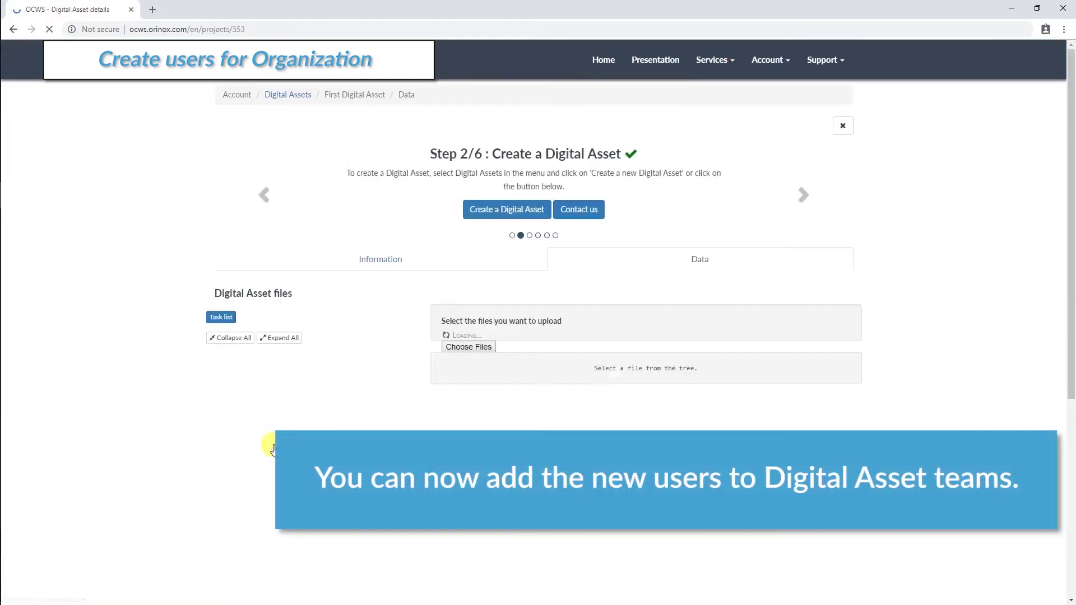
click(364, 260)
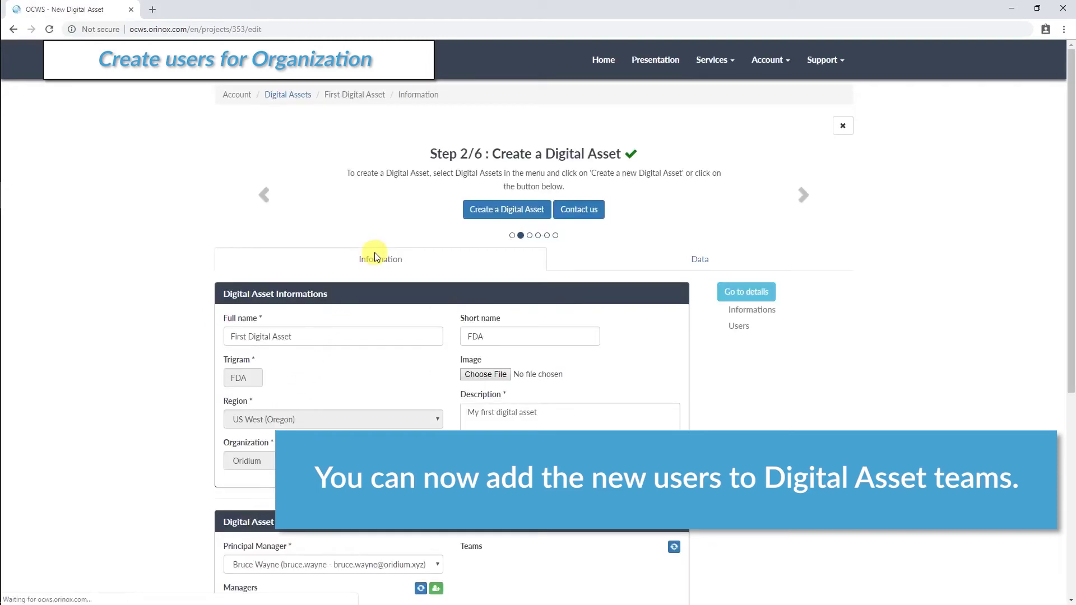
scroll(374, 256, down, 3)
click(497, 295)
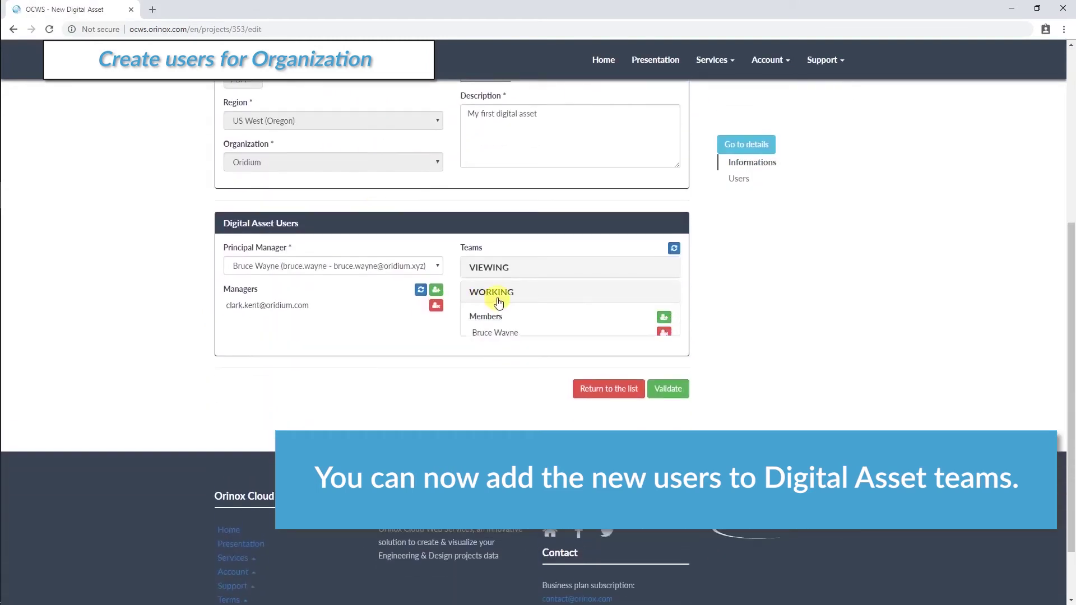
click(665, 318)
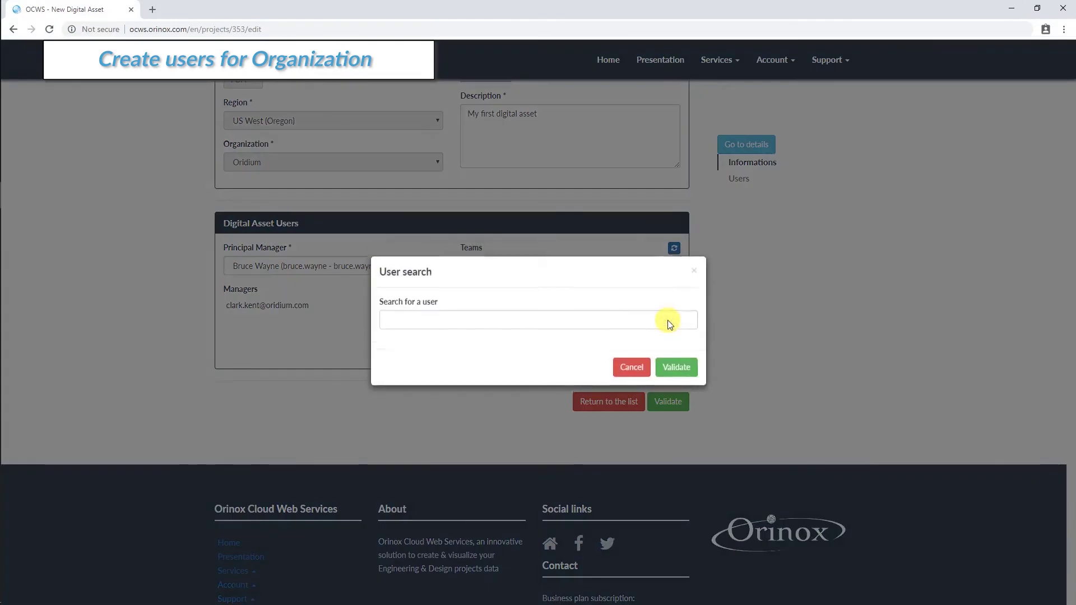
click(630, 325)
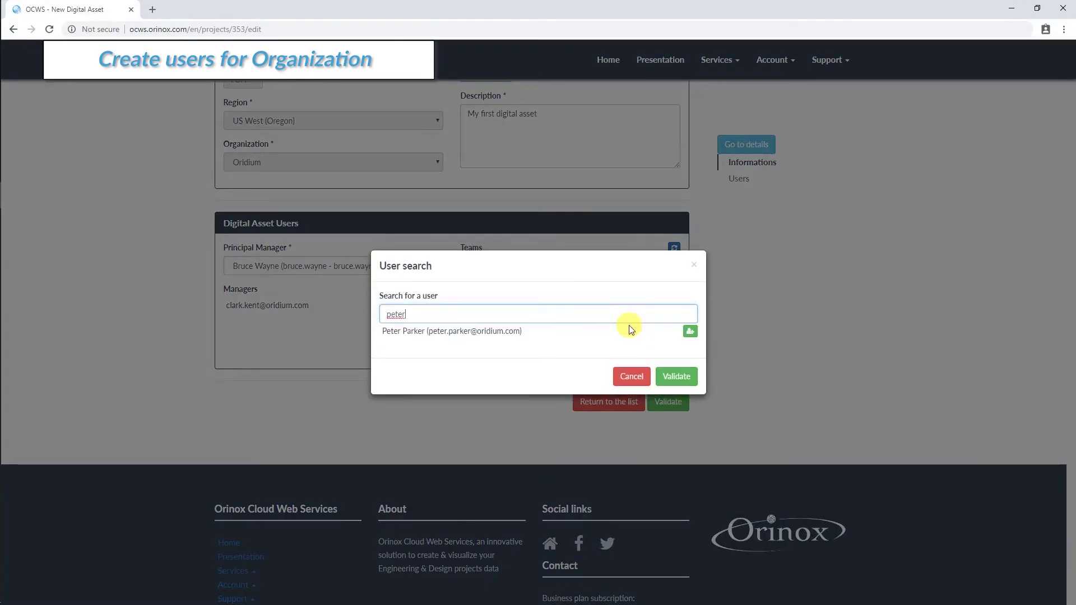
click(690, 331)
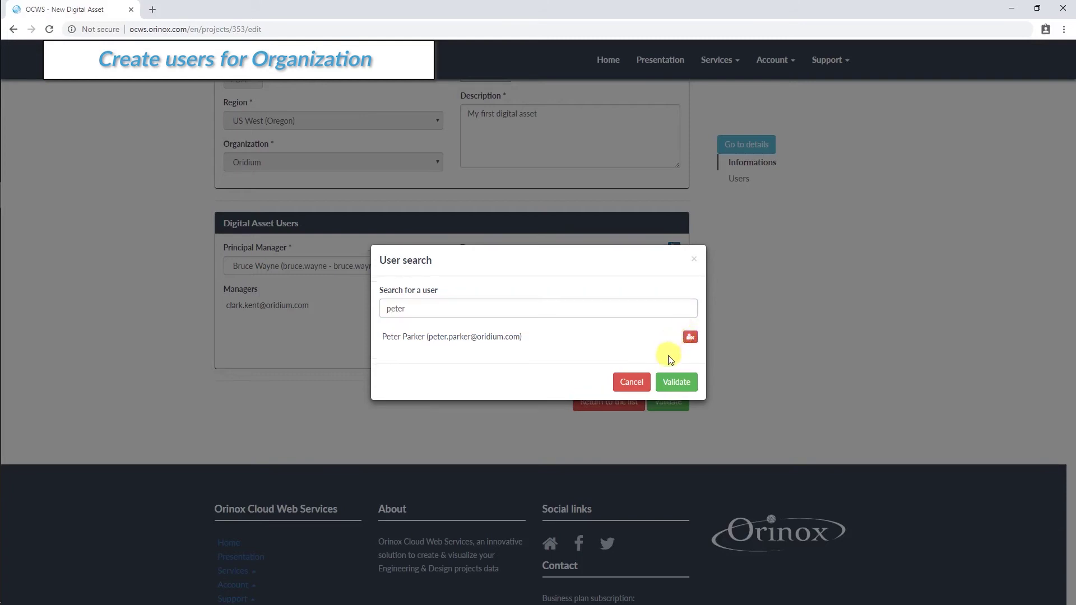
click(676, 382)
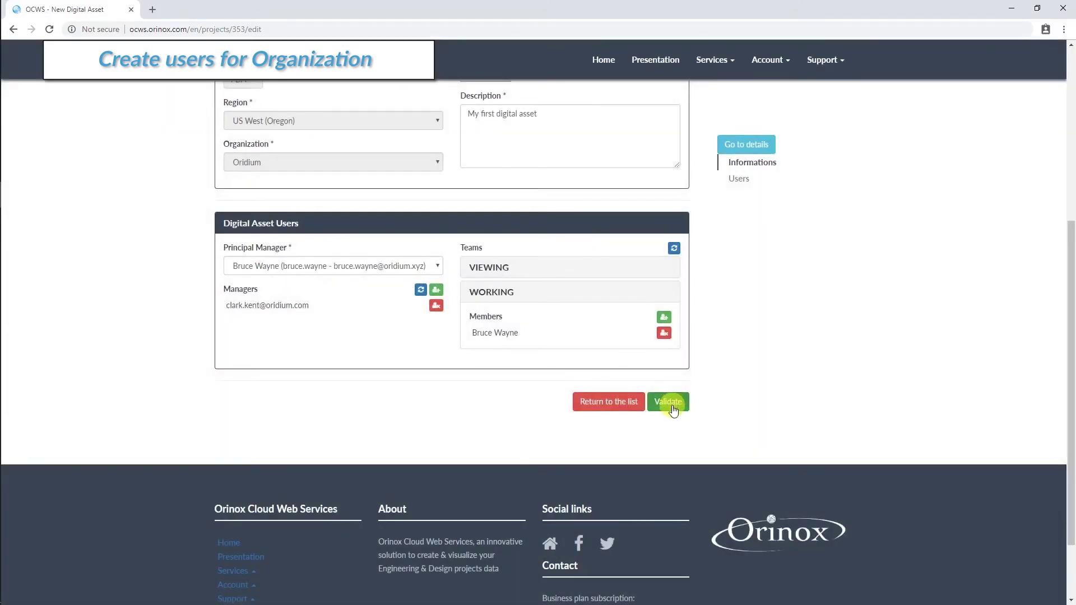
click(670, 403)
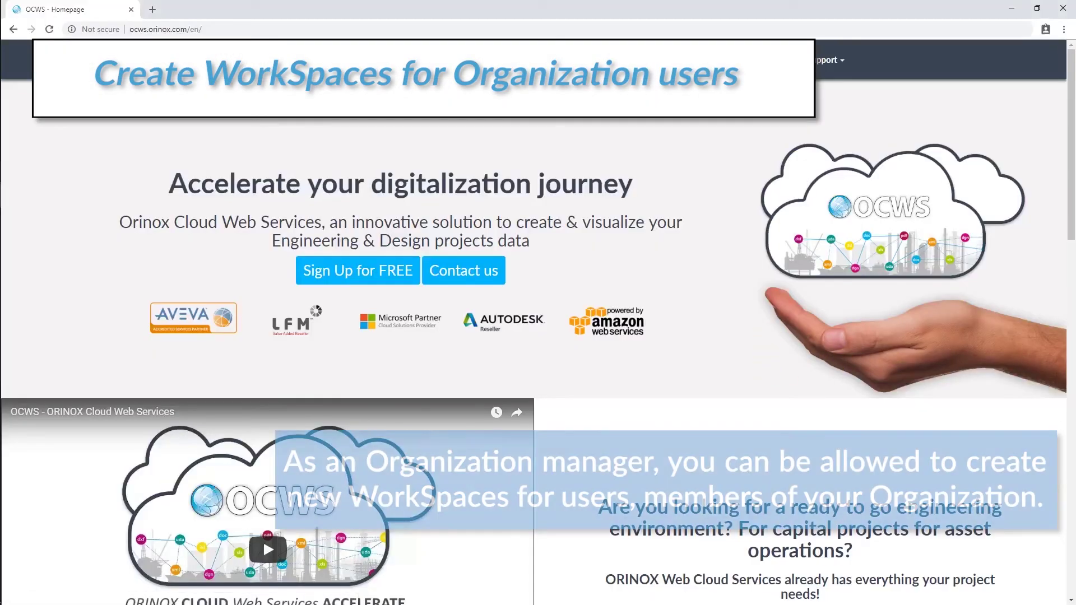
Log in with the second organization manager's username and password.
click(779, 60)
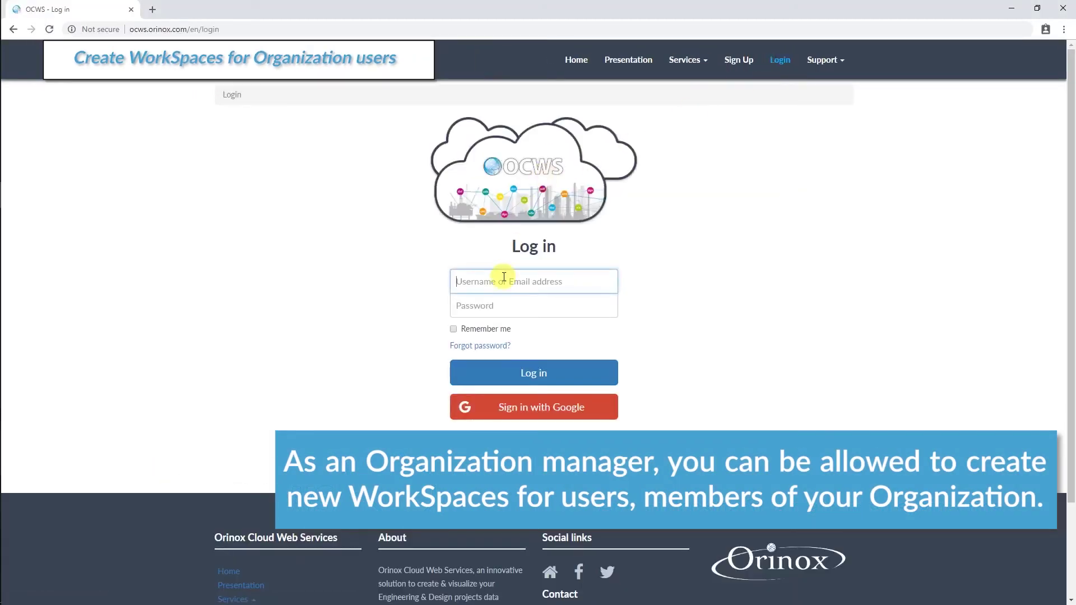
text(clark.kent)
key(Tab)
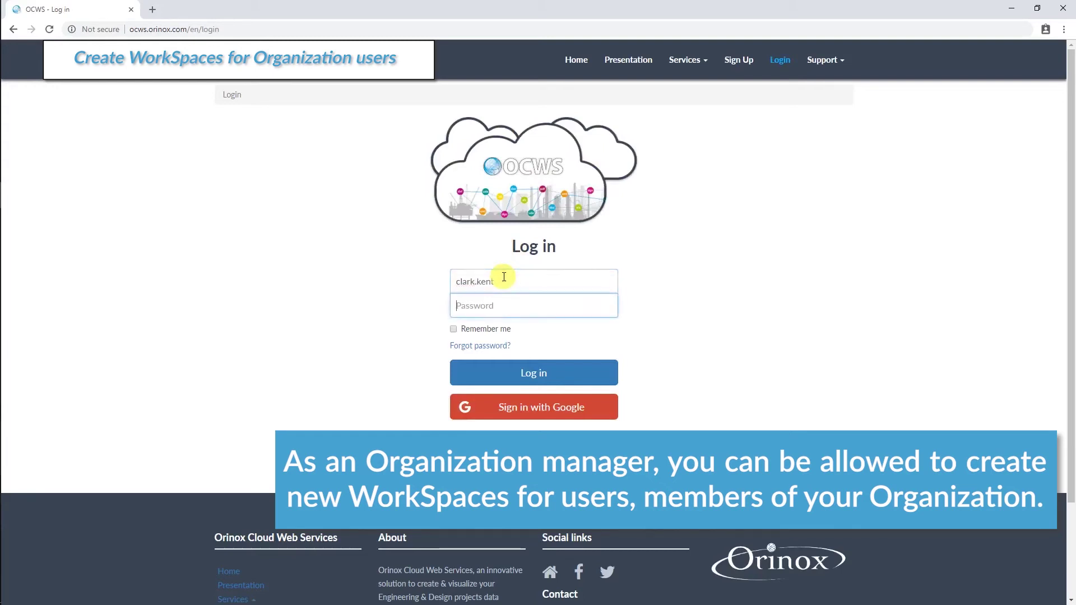
text(a)
click(507, 372)
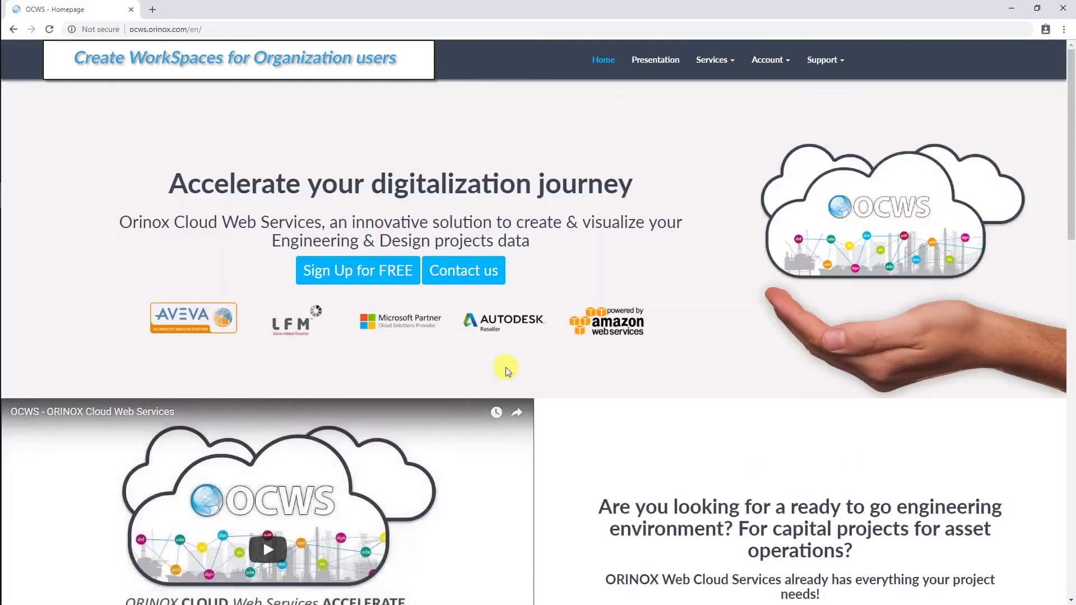
Open the Oridium organization from Account > Organizations and scroll to its Workspaces list.
click(768, 60)
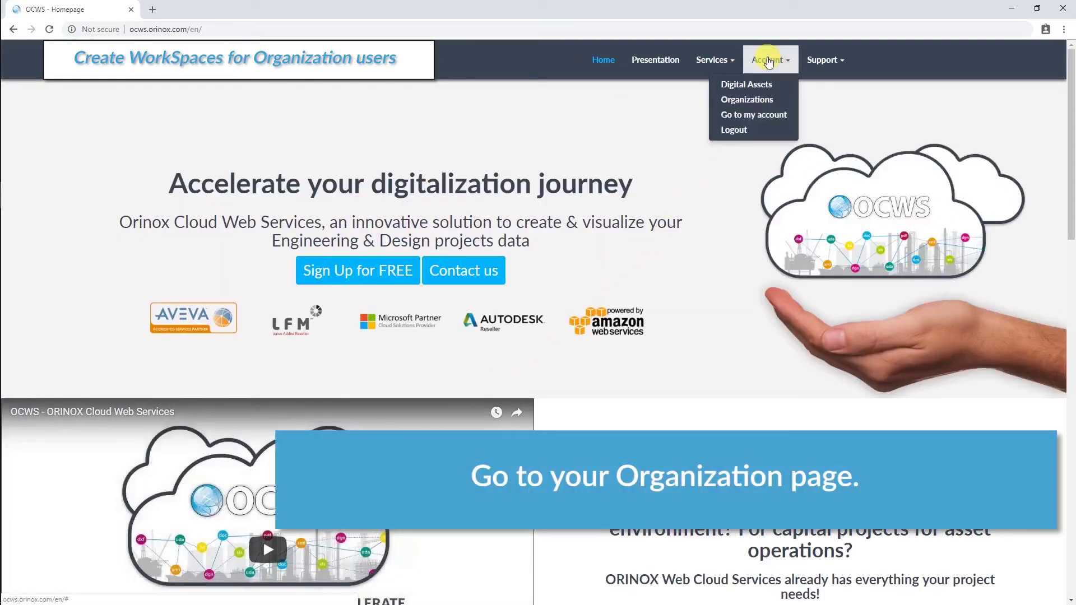
click(751, 100)
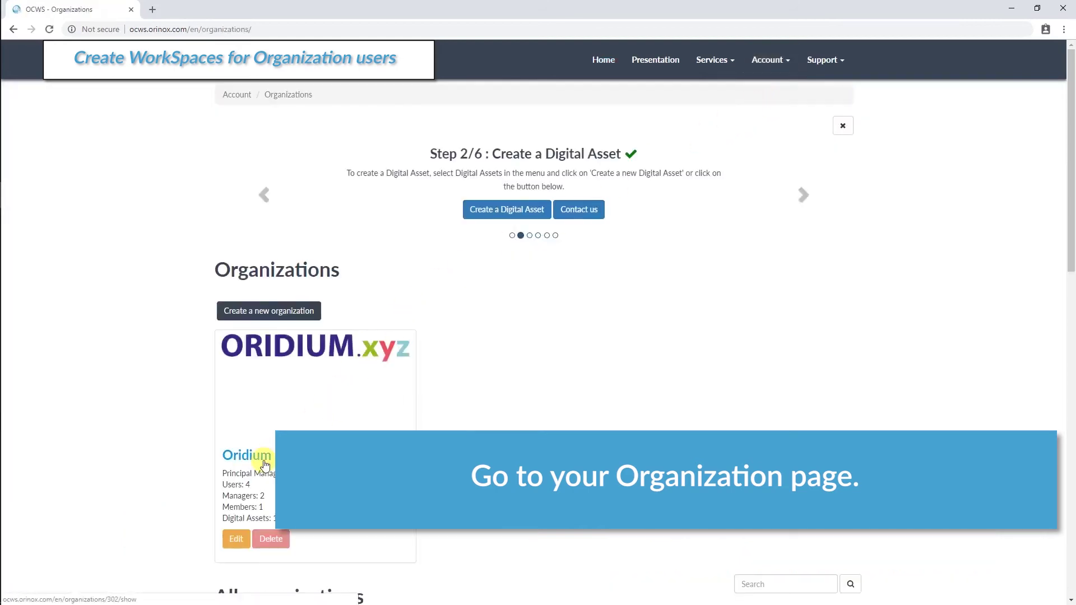
click(247, 455)
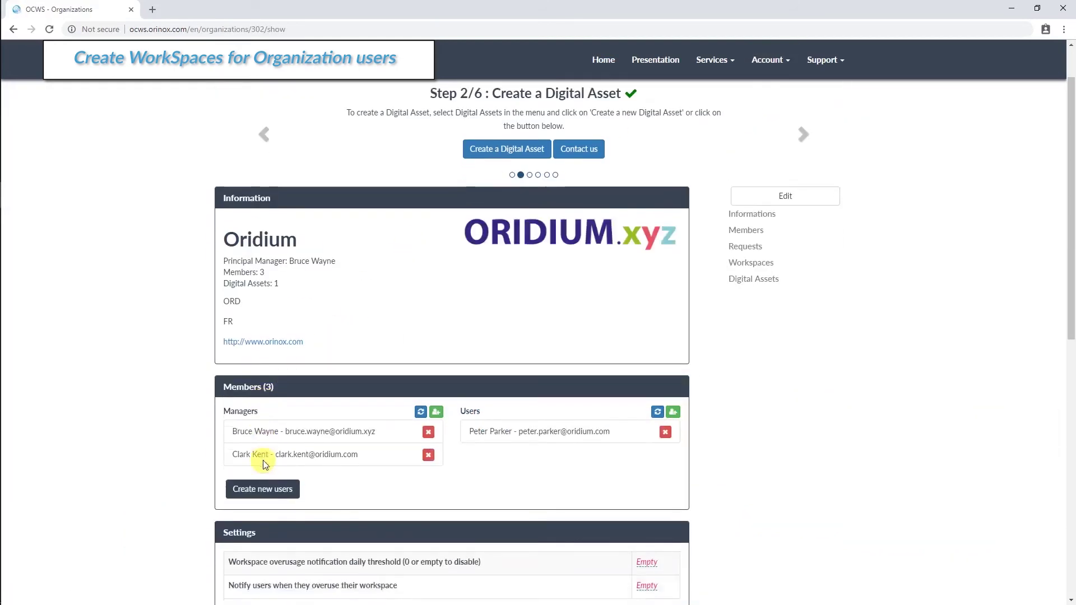
scroll(262, 460, down, 7)
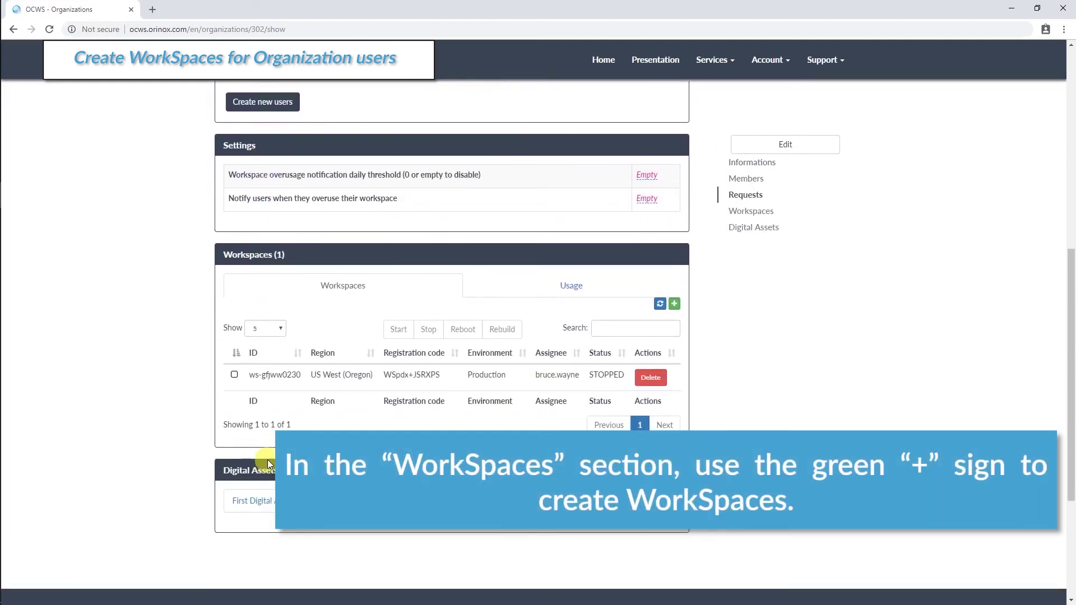
Add a workspace with both other members as users, validate, and refresh to show two PENDING entries.
click(672, 305)
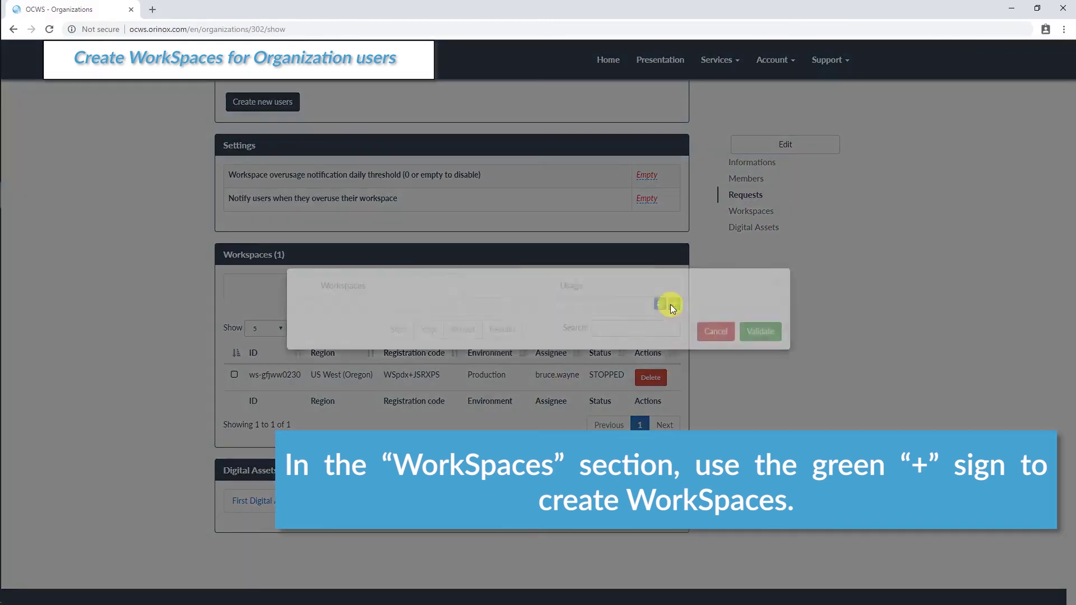
click(447, 263)
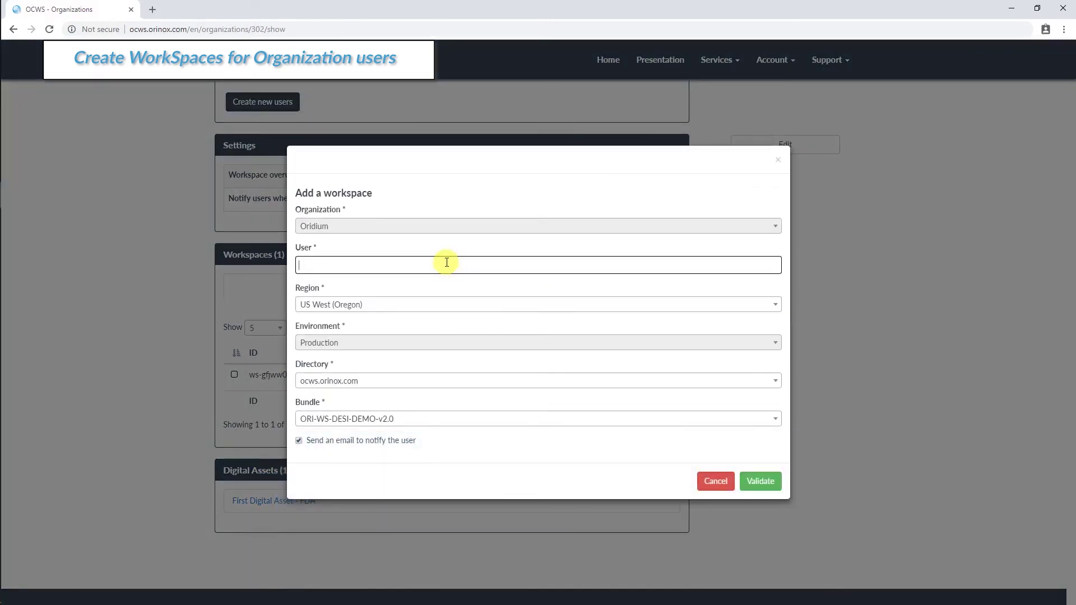
click(435, 300)
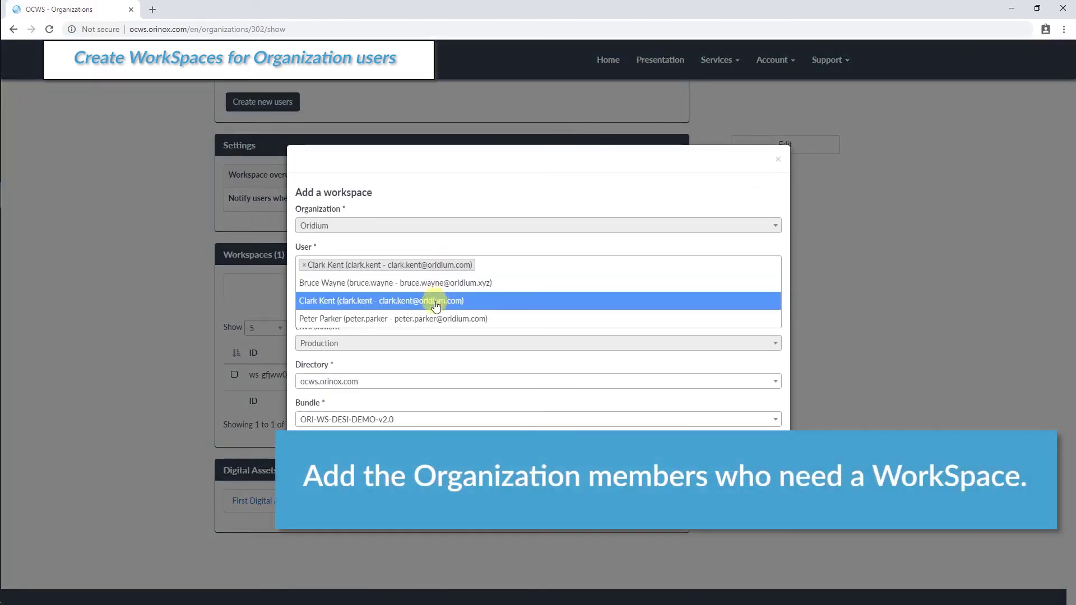
click(459, 319)
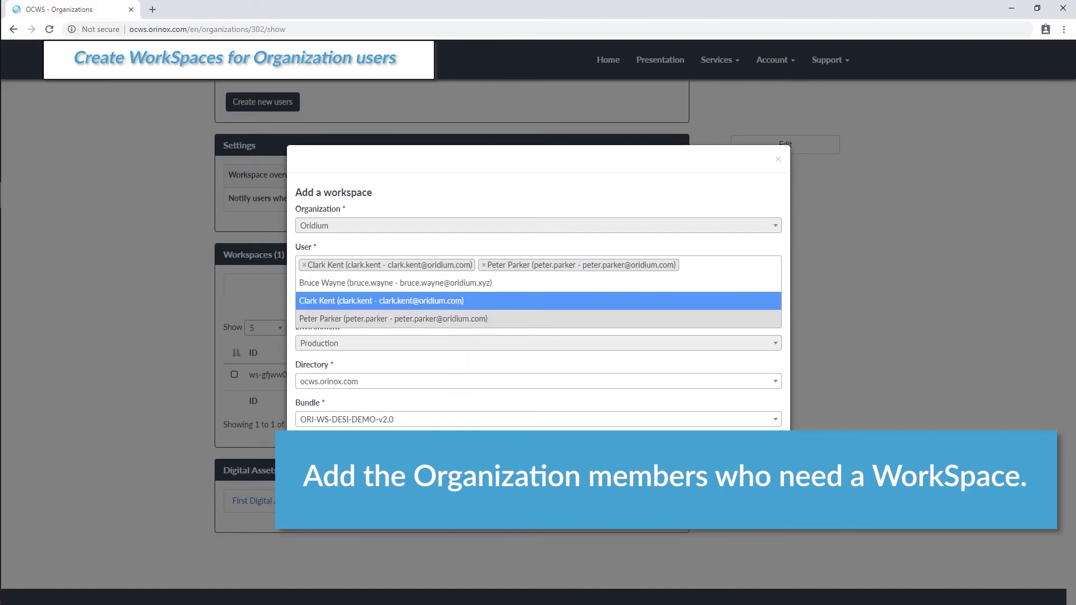
key(Escape)
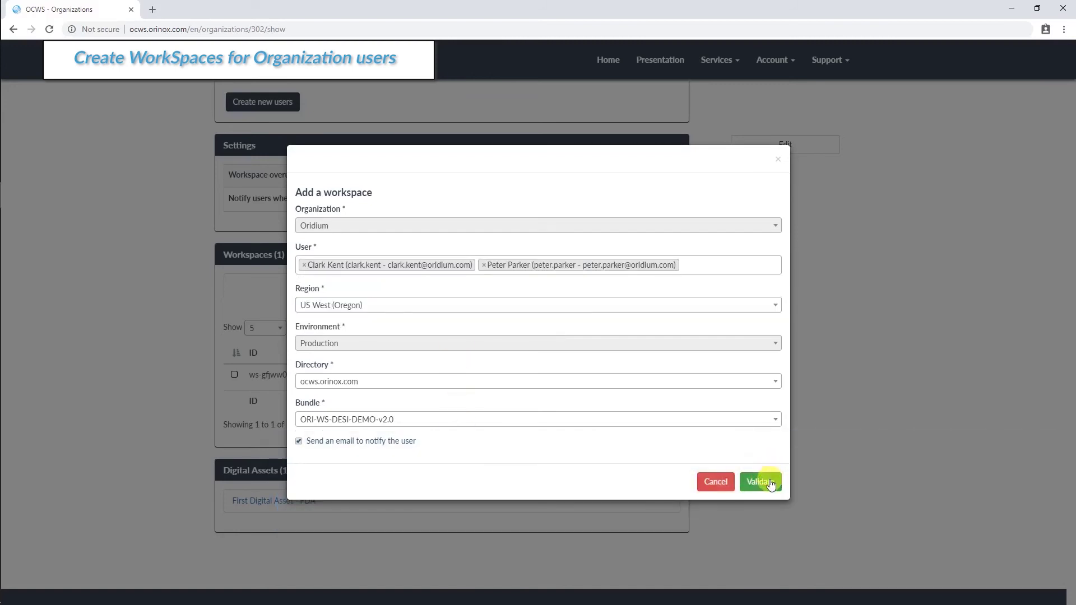
click(771, 484)
click(771, 482)
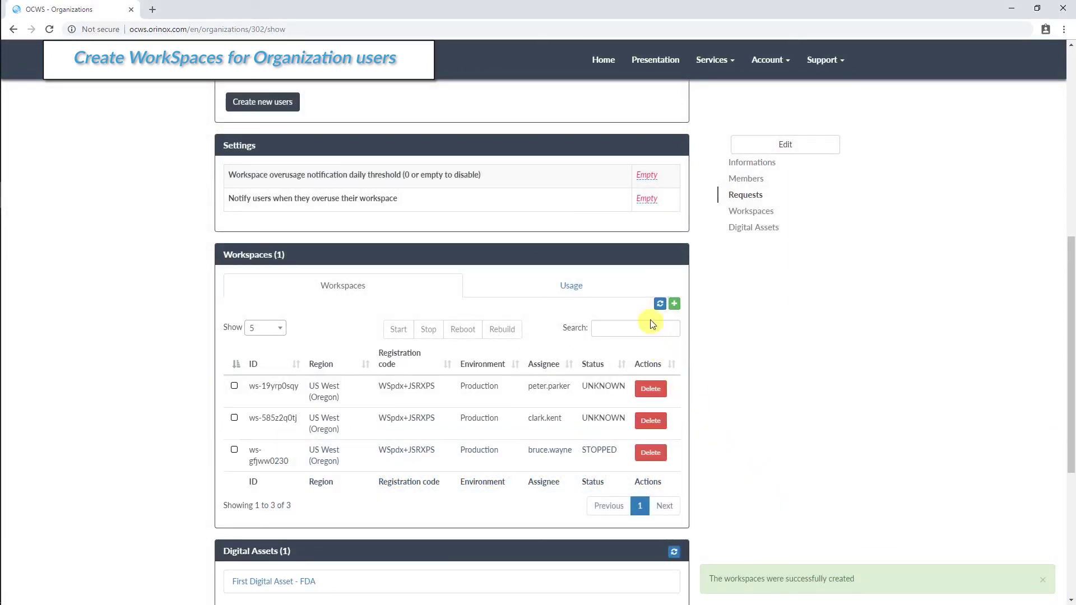
click(658, 303)
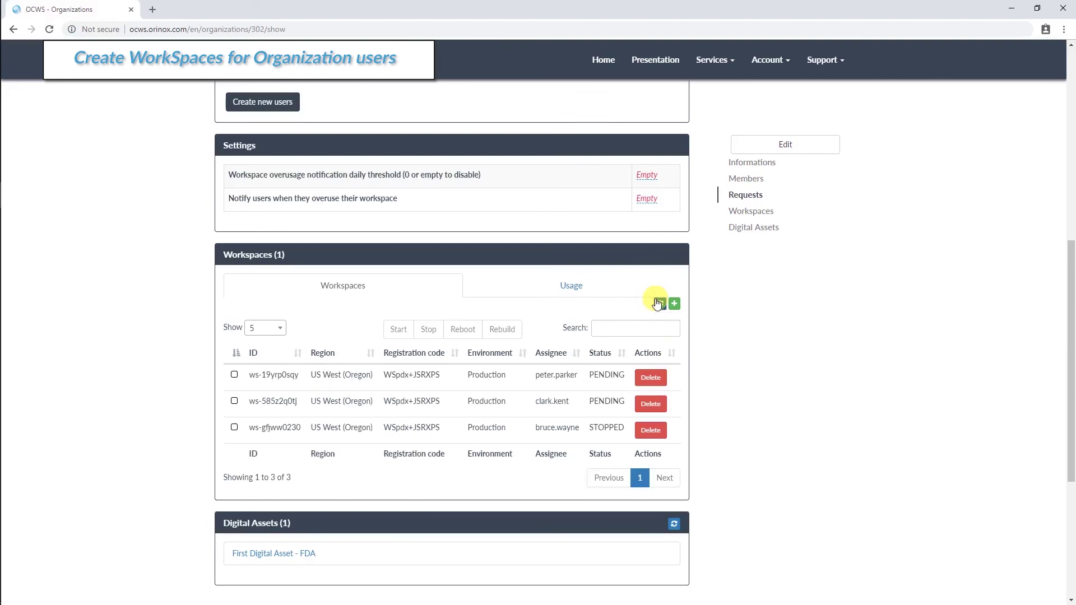